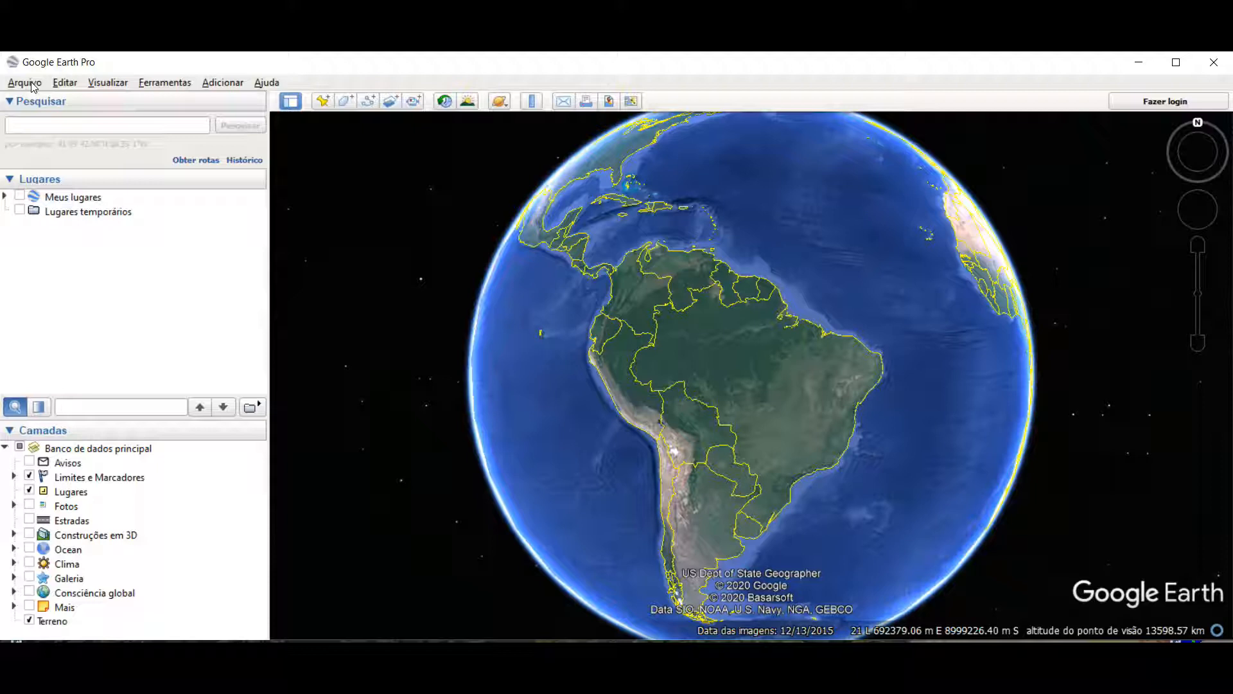
Step: Open the image export layout for the current globe view
{"action": "left_click", "coordinate": [32, 86]}
{"action": "left_click", "coordinate": [65, 82]}
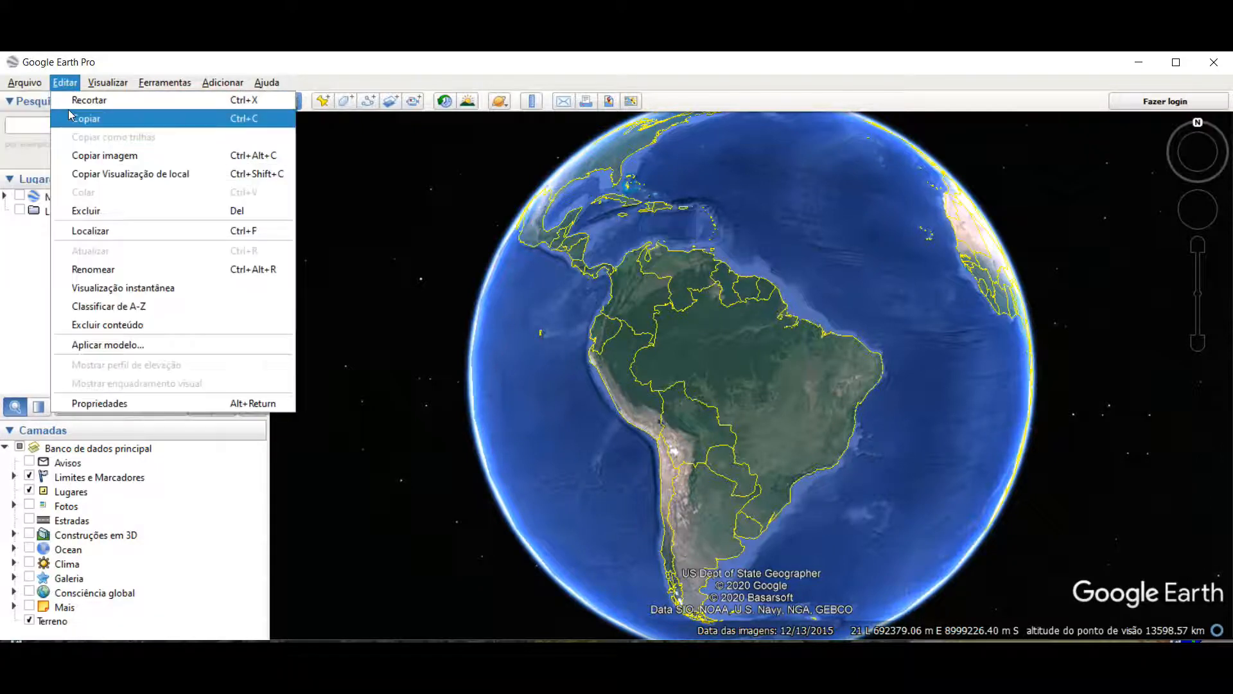
{"action": "mouse_move", "coordinate": [24, 82]}
{"action": "mouse_move", "coordinate": [32, 118]}
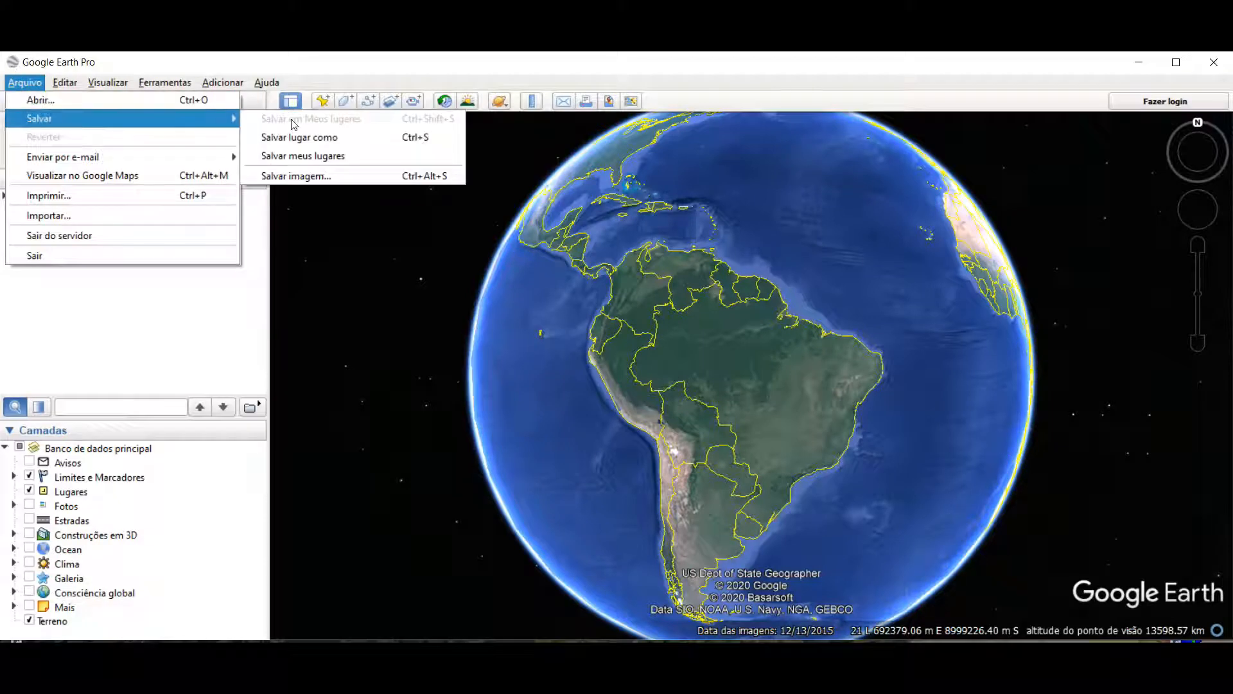
{"action": "left_click", "coordinate": [330, 174]}
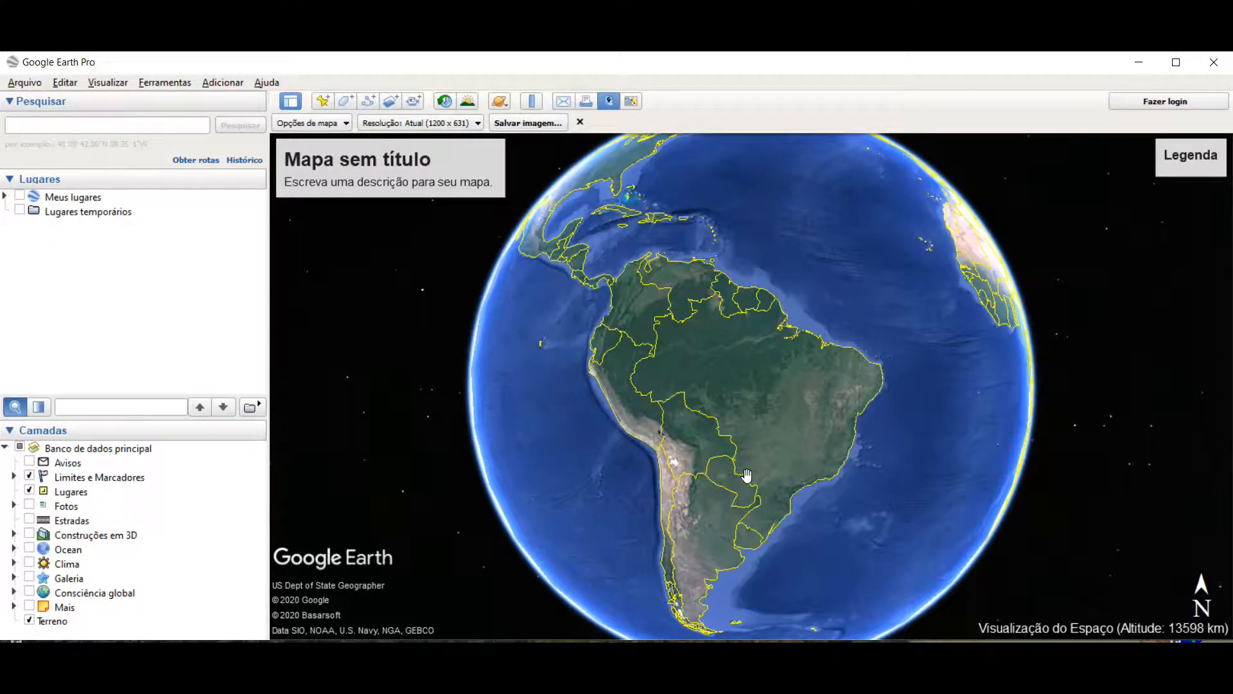
Step: Zoom the map in on the farmland just east of Arapongas and close the image export layout
{"action": "scroll", "coordinate": [753, 474], "scroll_direction": "up", "scroll_amount": 5}
{"action": "scroll", "coordinate": [785, 471], "scroll_direction": "up", "scroll_amount": 5}
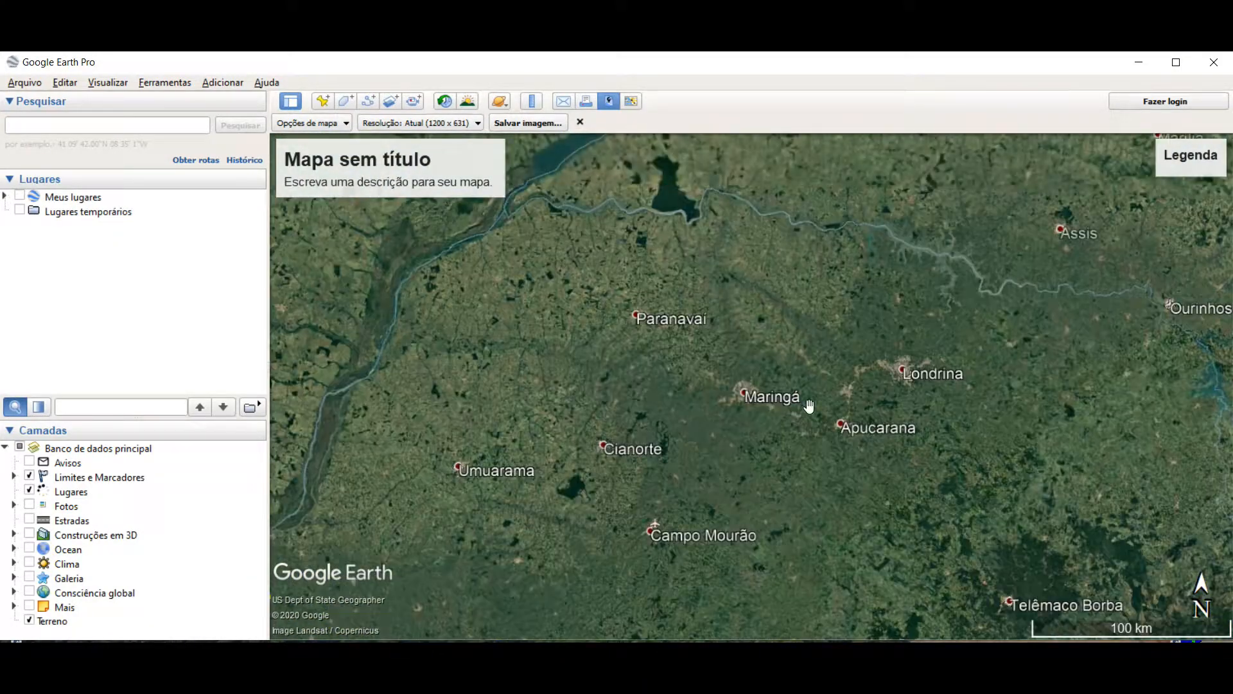
{"action": "scroll", "coordinate": [819, 402], "scroll_direction": "up", "scroll_amount": 4}
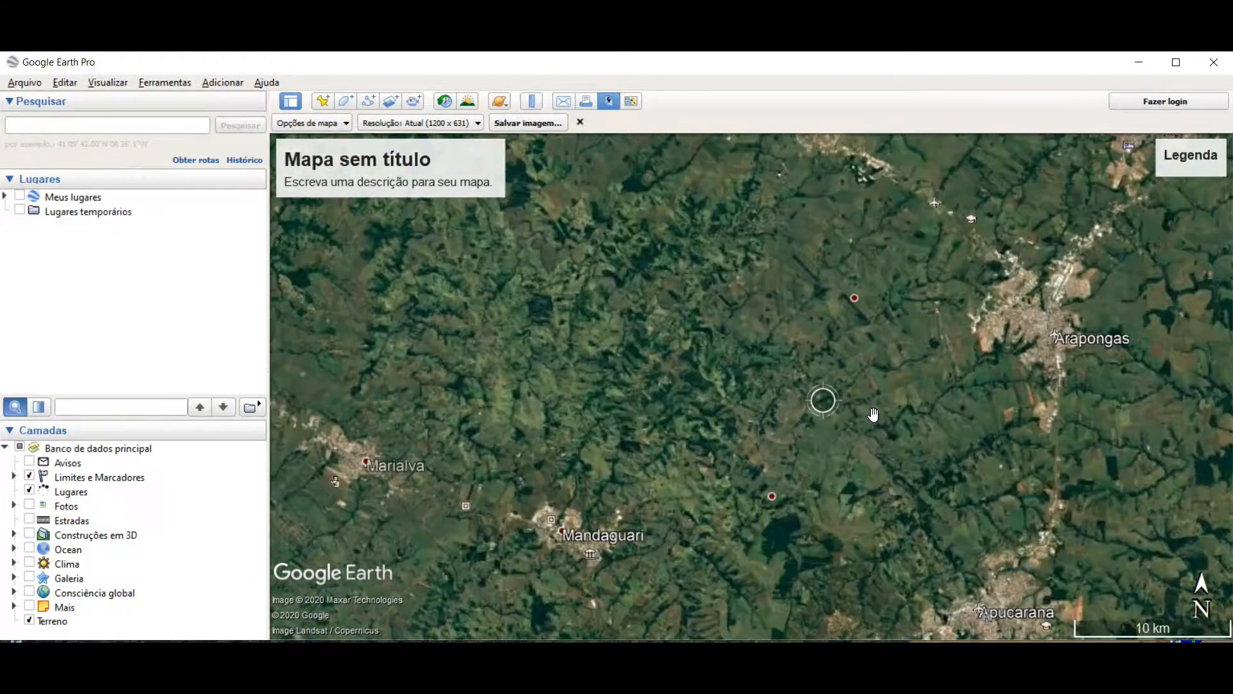
{"action": "left_click_drag", "start_coordinate": [980, 392], "coordinate": [699, 421]}
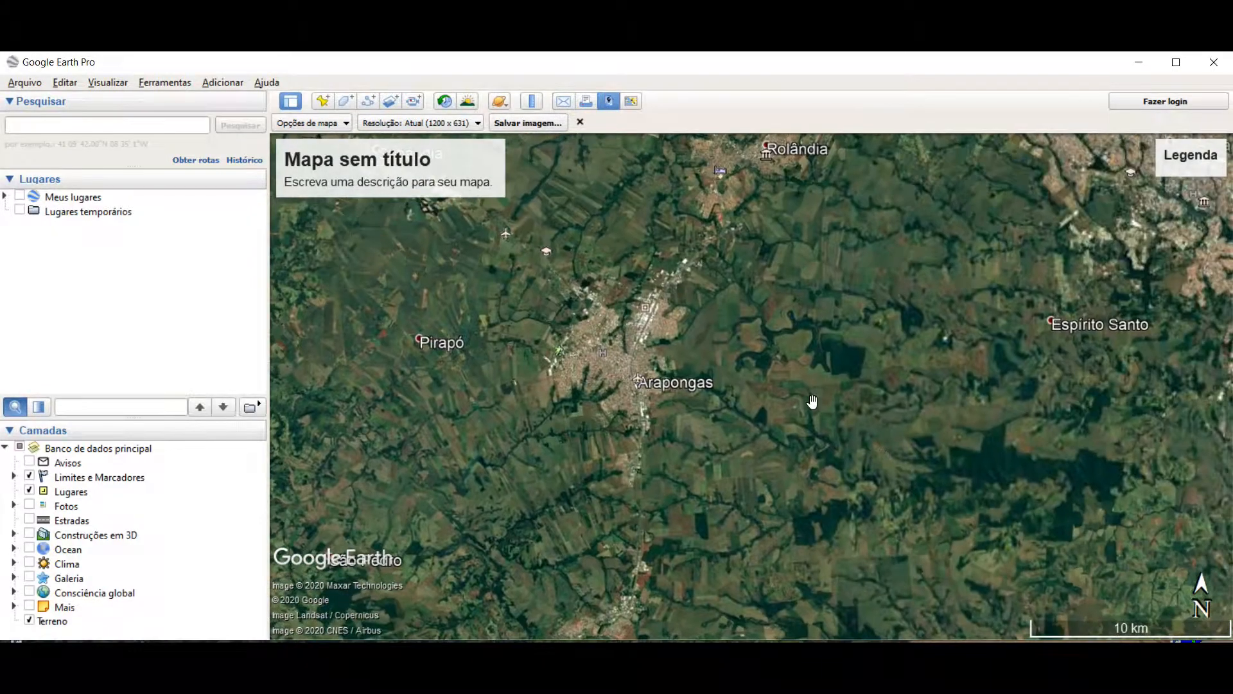
{"action": "scroll", "coordinate": [810, 401], "scroll_direction": "up", "scroll_amount": 3}
{"action": "left_click_drag", "start_coordinate": [514, 353], "coordinate": [804, 341]}
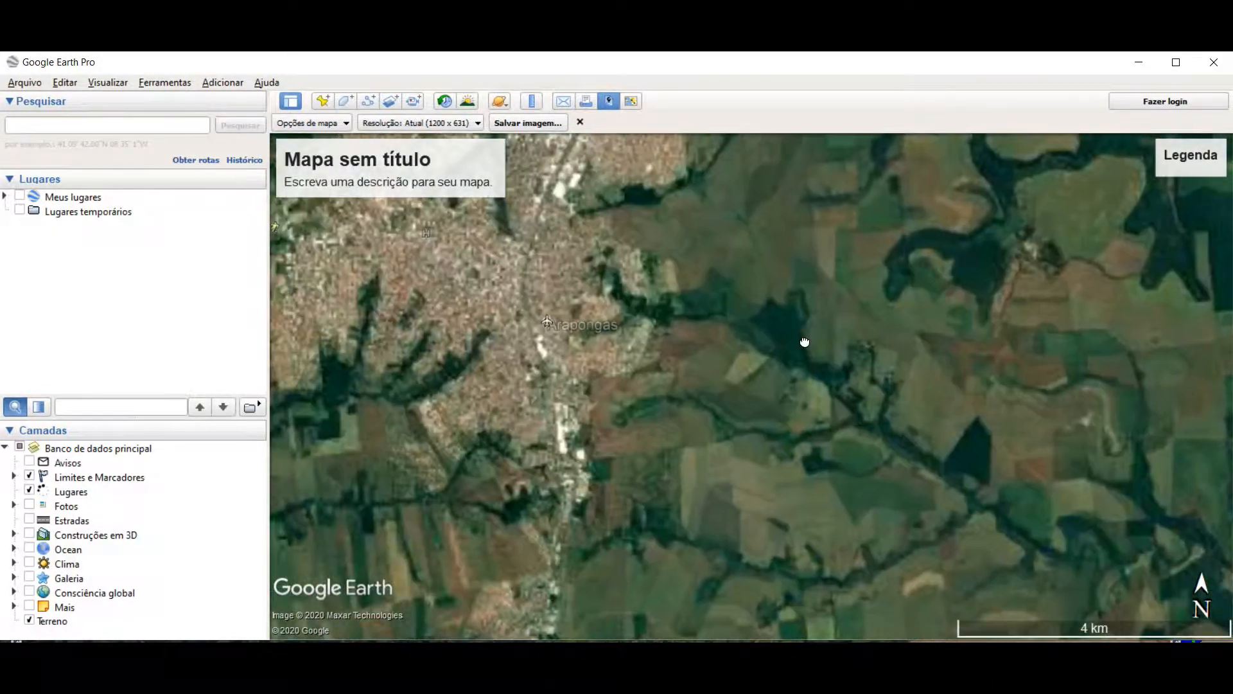
{"action": "scroll", "coordinate": [904, 384], "scroll_direction": "up", "scroll_amount": 2}
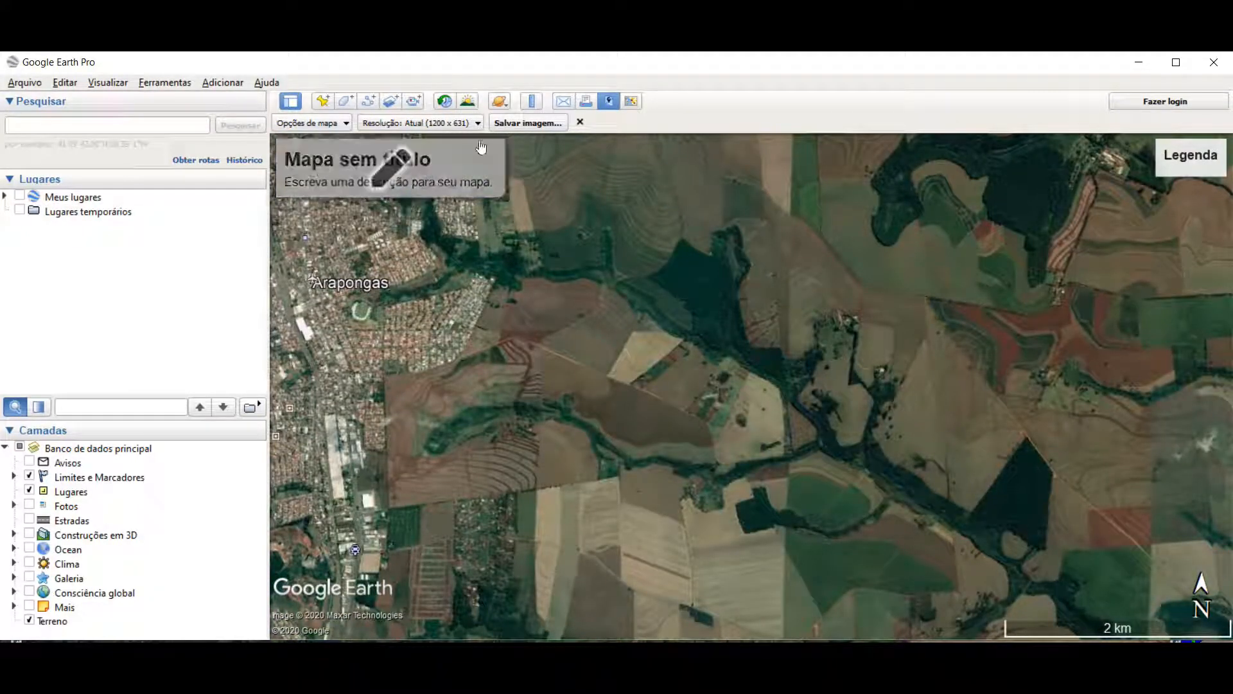
{"action": "left_click", "coordinate": [580, 122]}
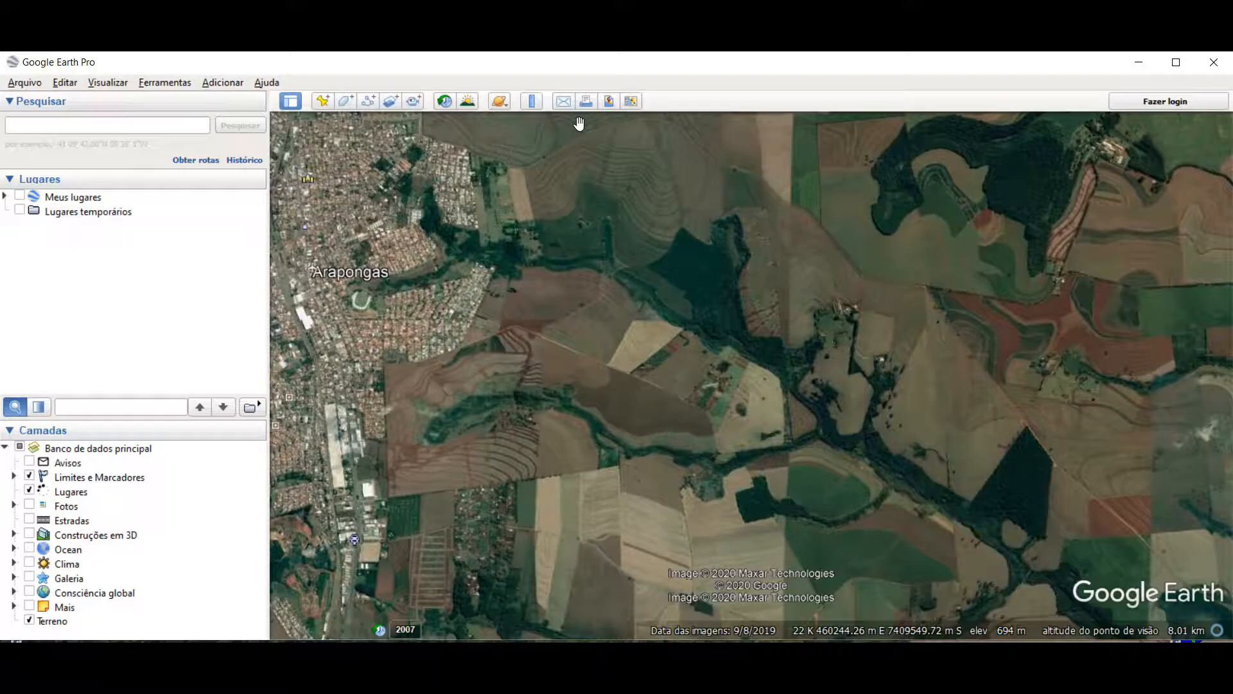
Step: Reopen the image export layout for the Arapongas view and set the map title to Mapa1
{"action": "left_click", "coordinate": [35, 83]}
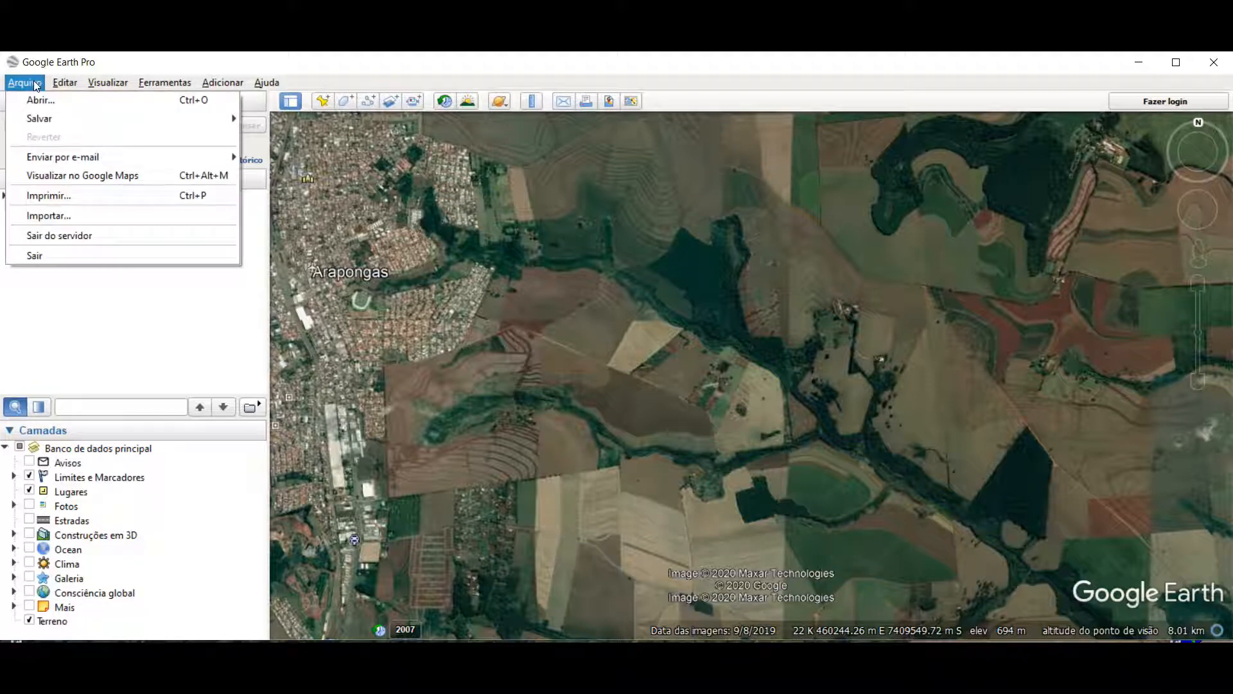
{"action": "mouse_move", "coordinate": [32, 117]}
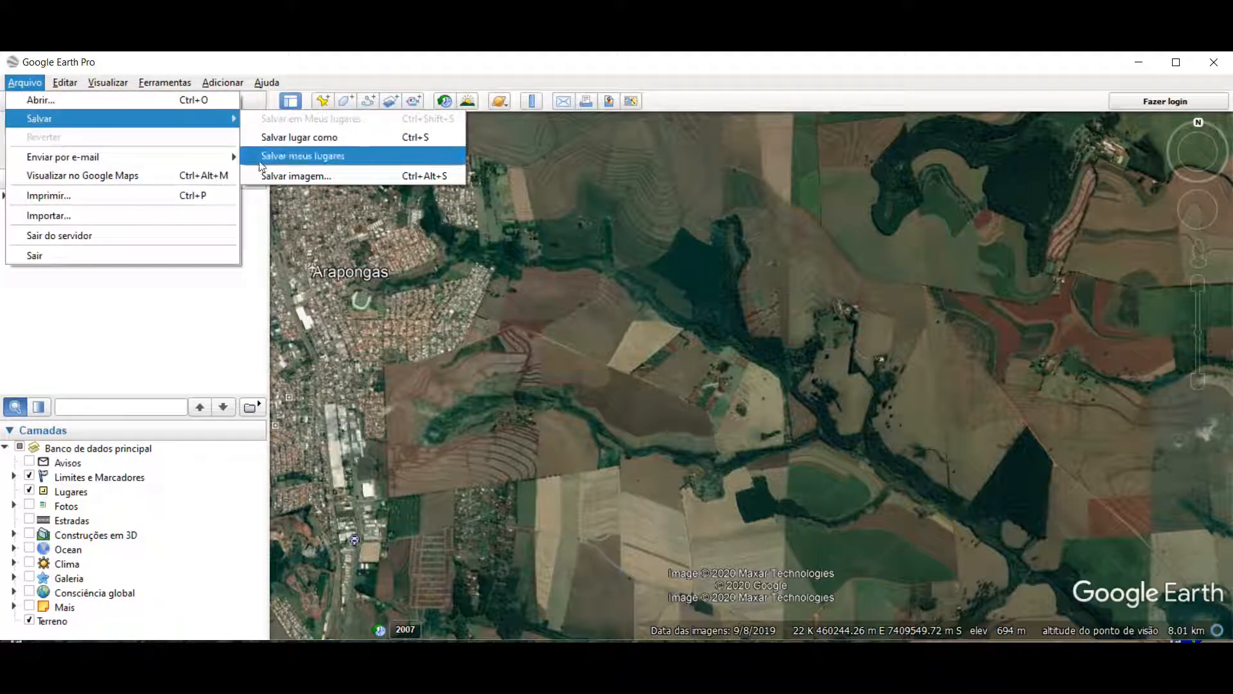
{"action": "left_click", "coordinate": [269, 180]}
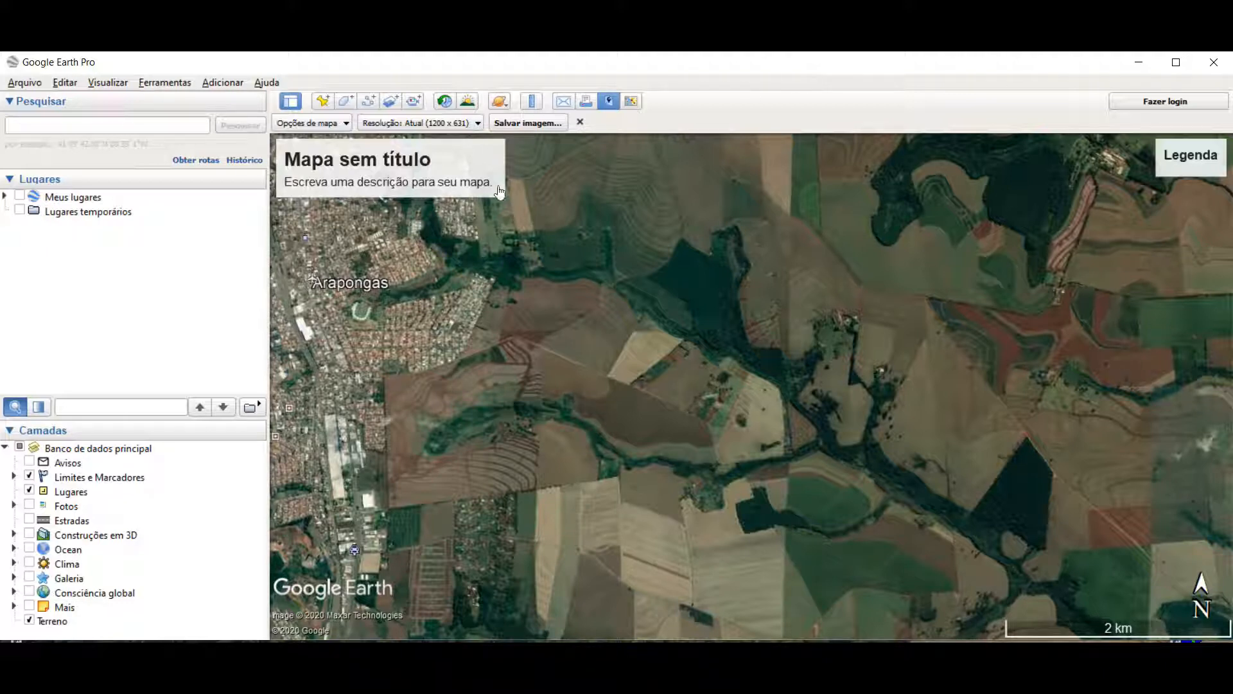
{"action": "left_click", "coordinate": [475, 168]}
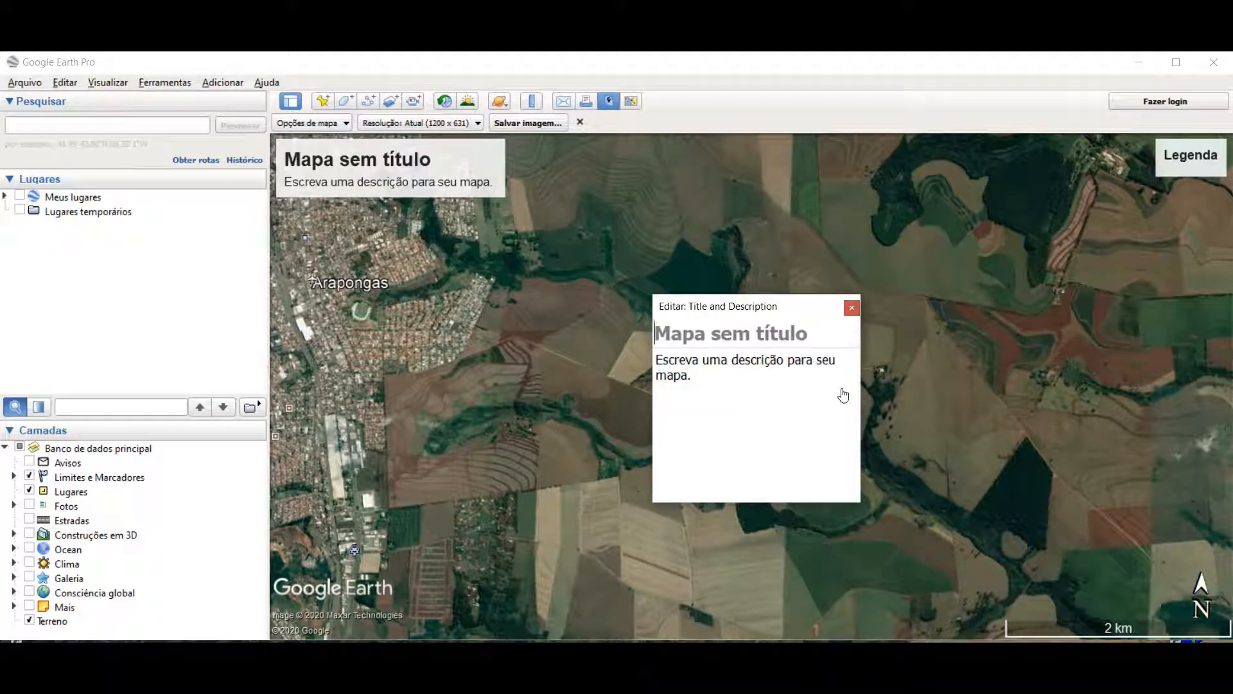
{"action": "type", "text": "Mapa1"}
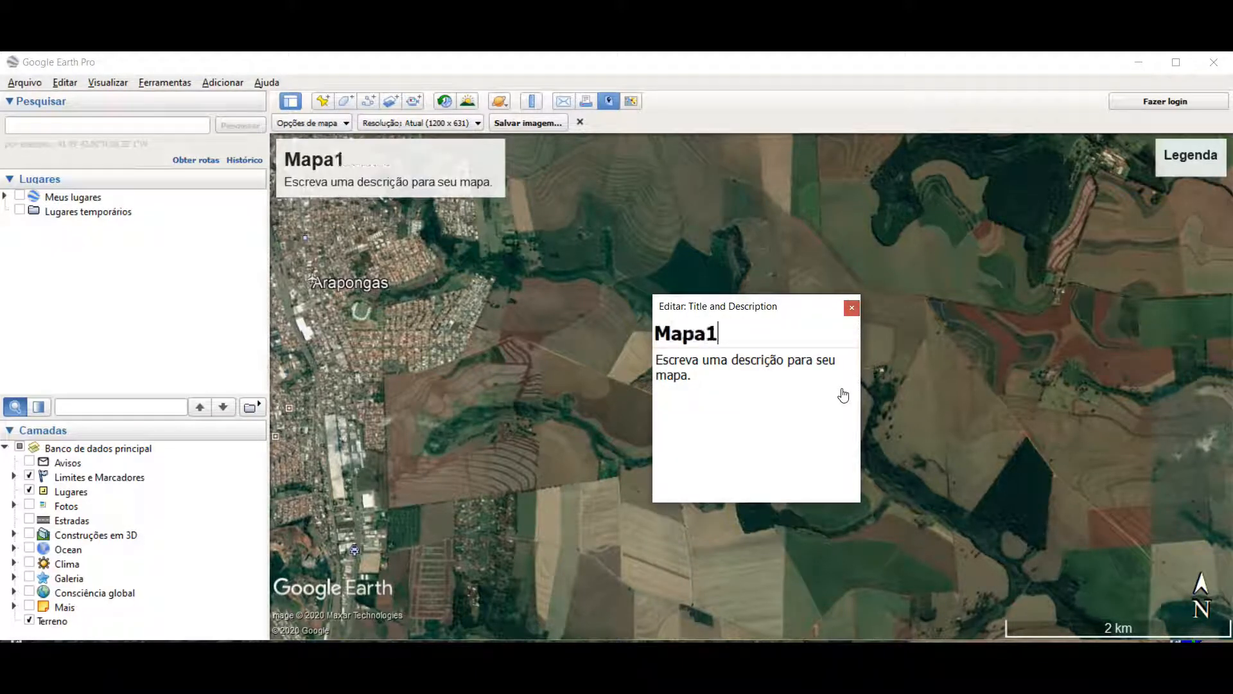
{"action": "left_click", "coordinate": [852, 308]}
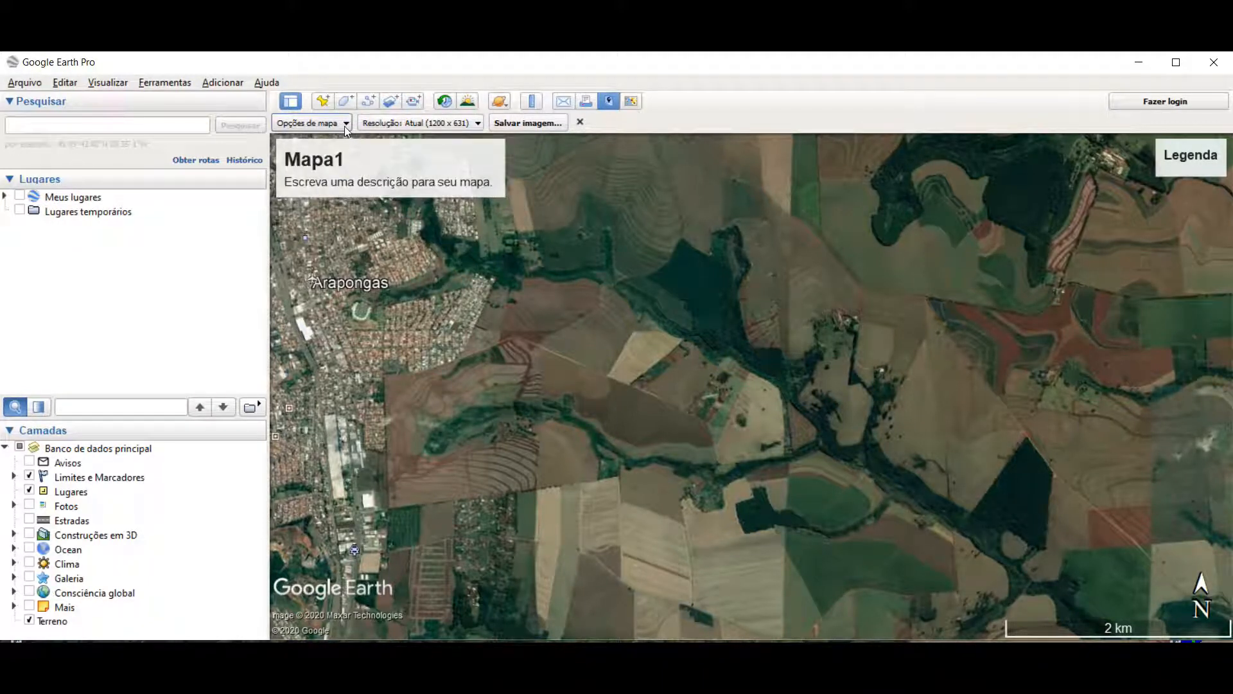
Step: Hide the title and description and the legend from the map image
{"action": "left_click", "coordinate": [302, 125]}
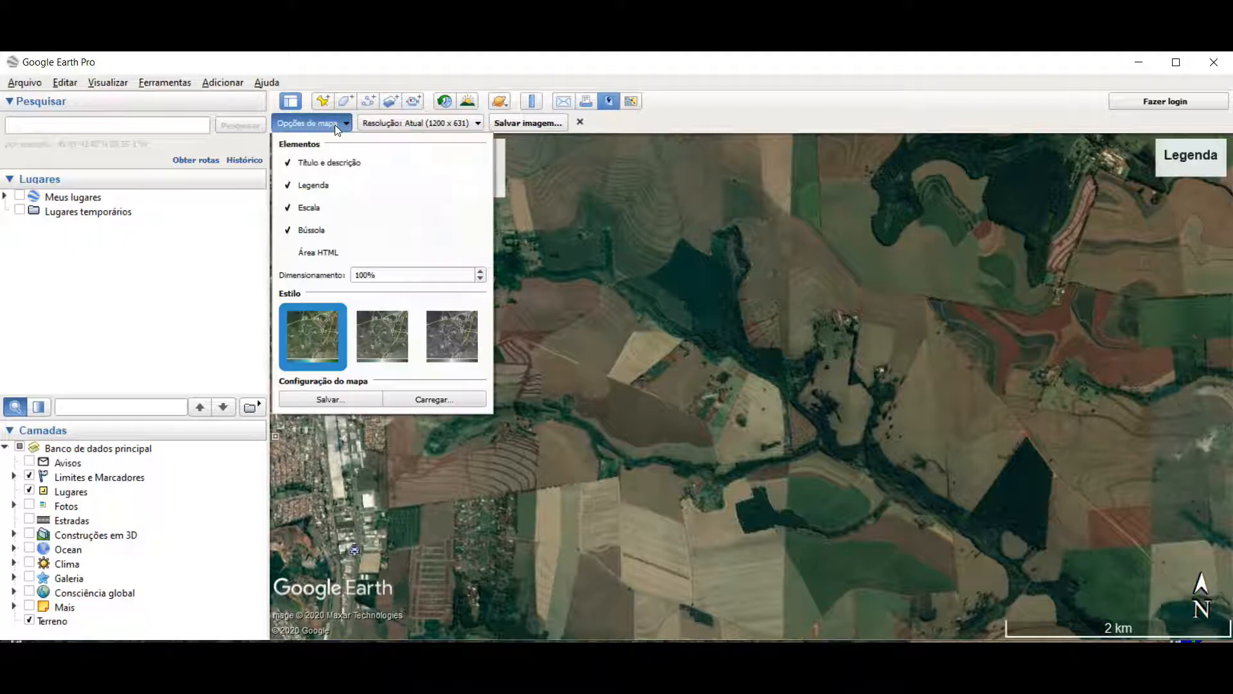
{"action": "left_click", "coordinate": [312, 165]}
{"action": "left_click", "coordinate": [310, 186]}
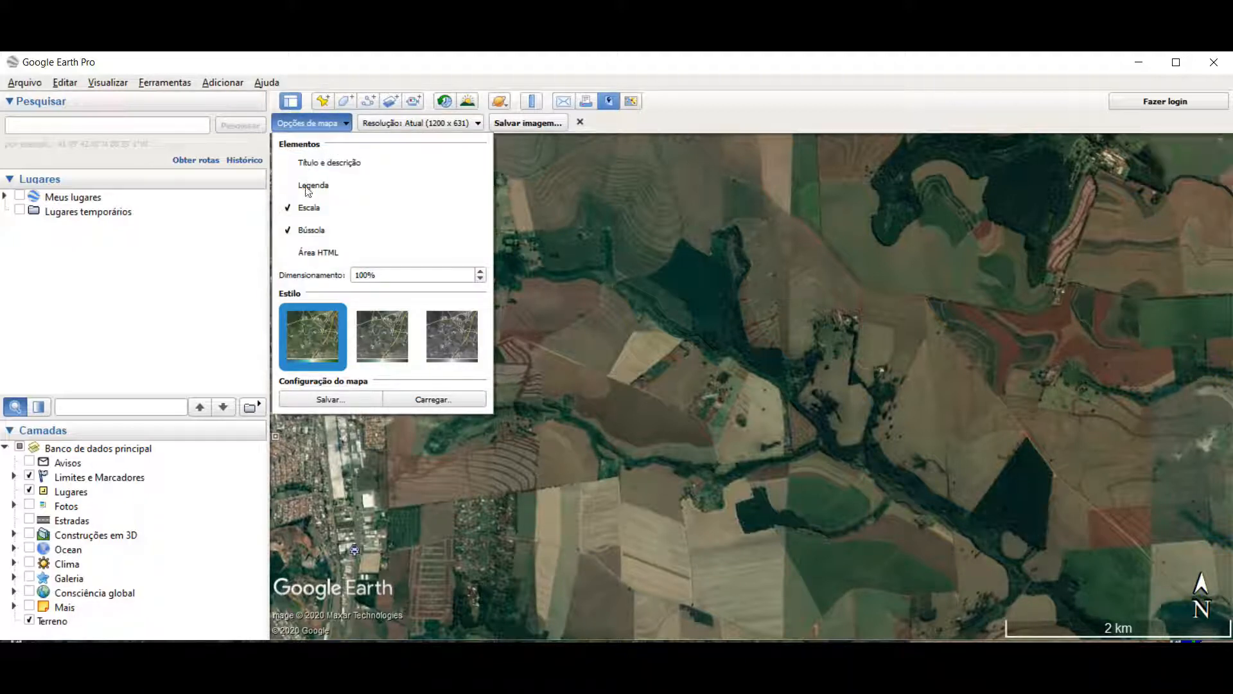
{"action": "left_click", "coordinate": [658, 169]}
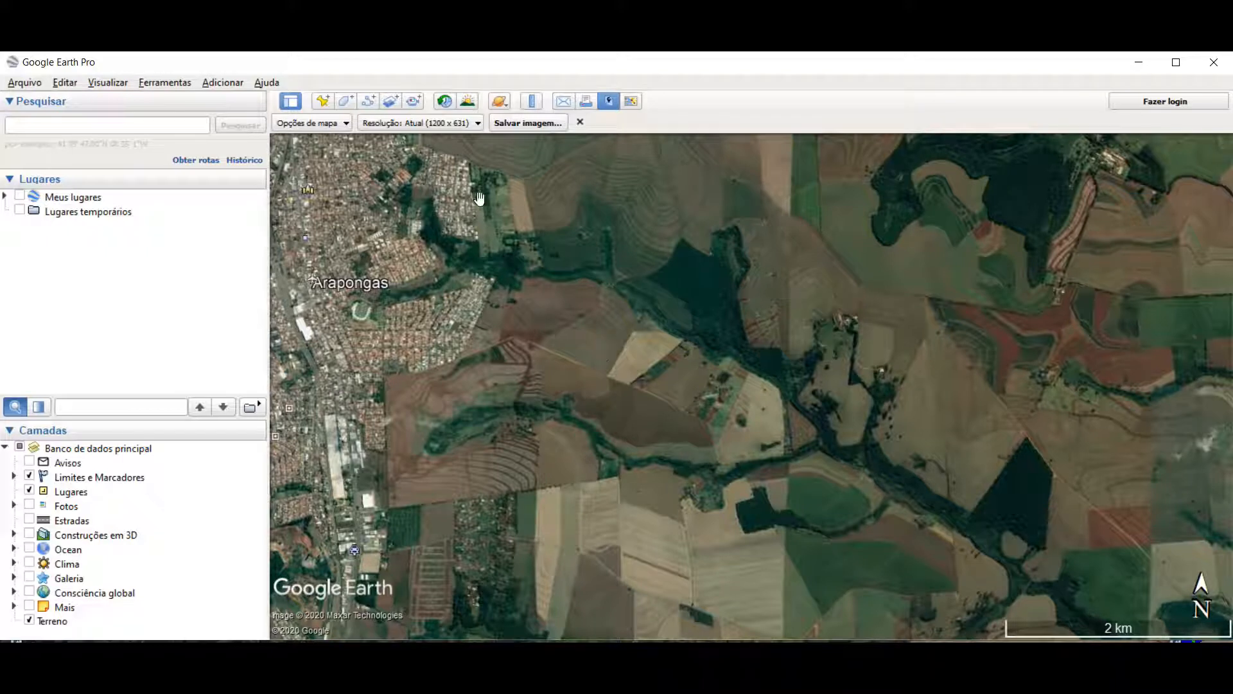
Step: Save the map image at the current resolution as a JPEG named Imagem teste in Área de Trabalho
{"action": "left_click", "coordinate": [478, 125]}
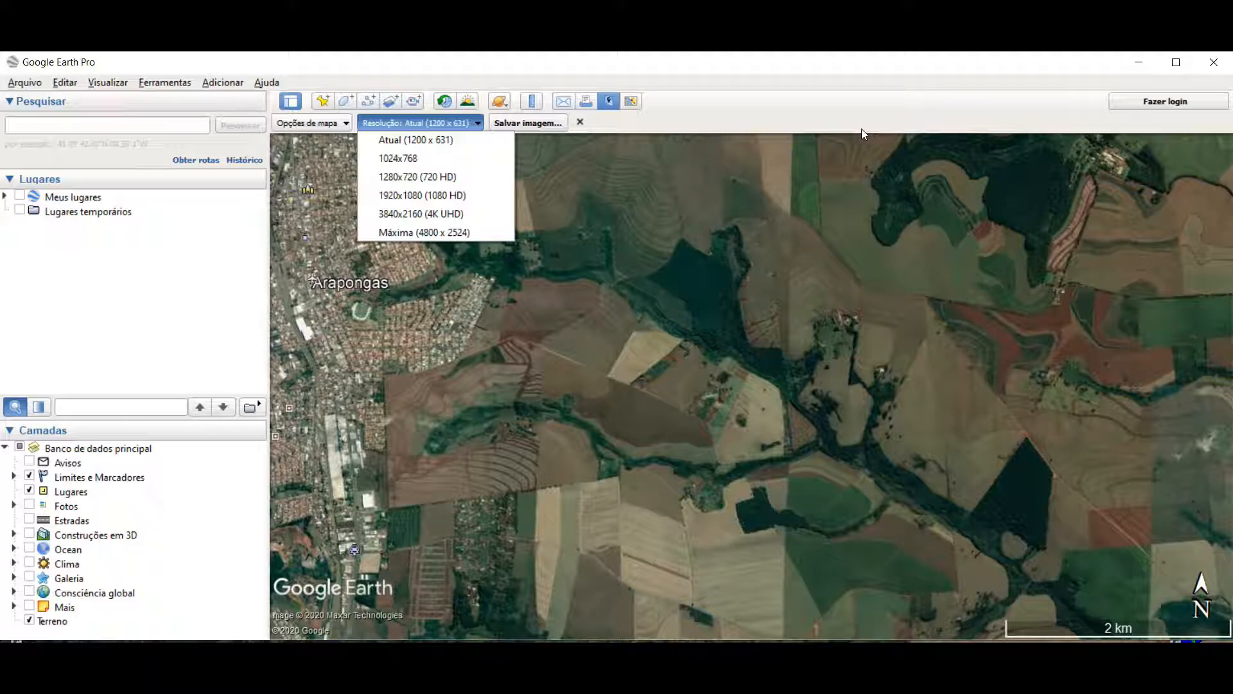
{"action": "left_click", "coordinate": [661, 129]}
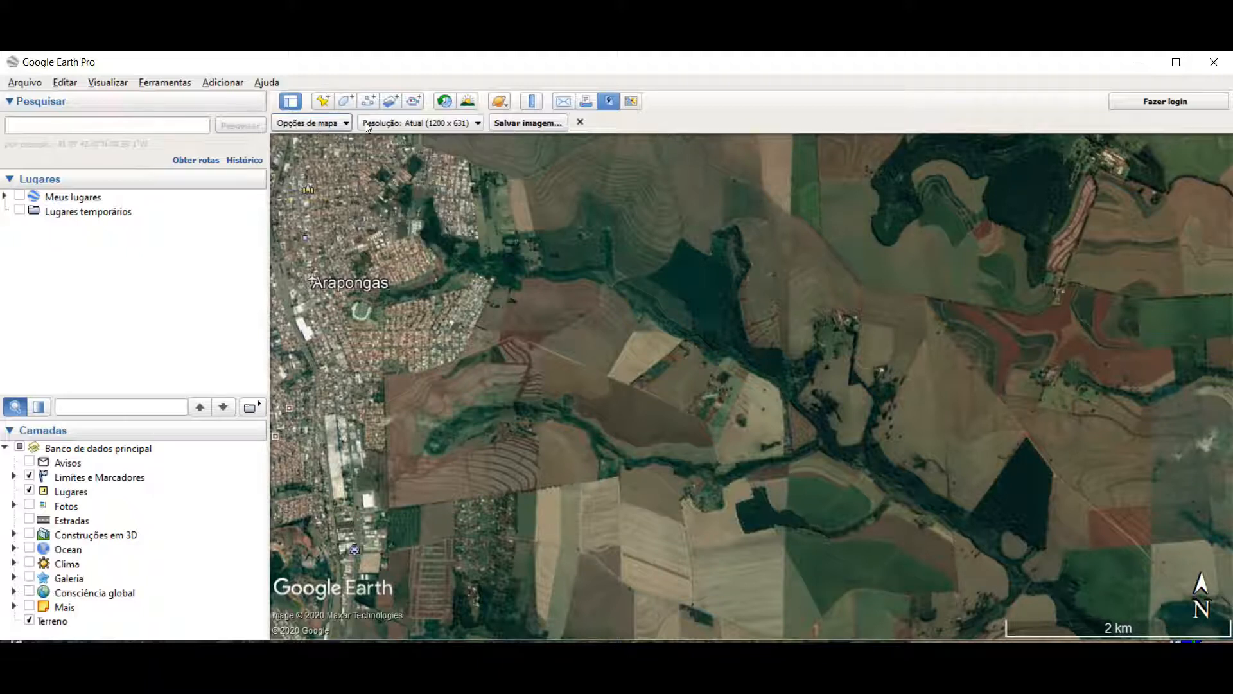
{"action": "left_click", "coordinate": [508, 128]}
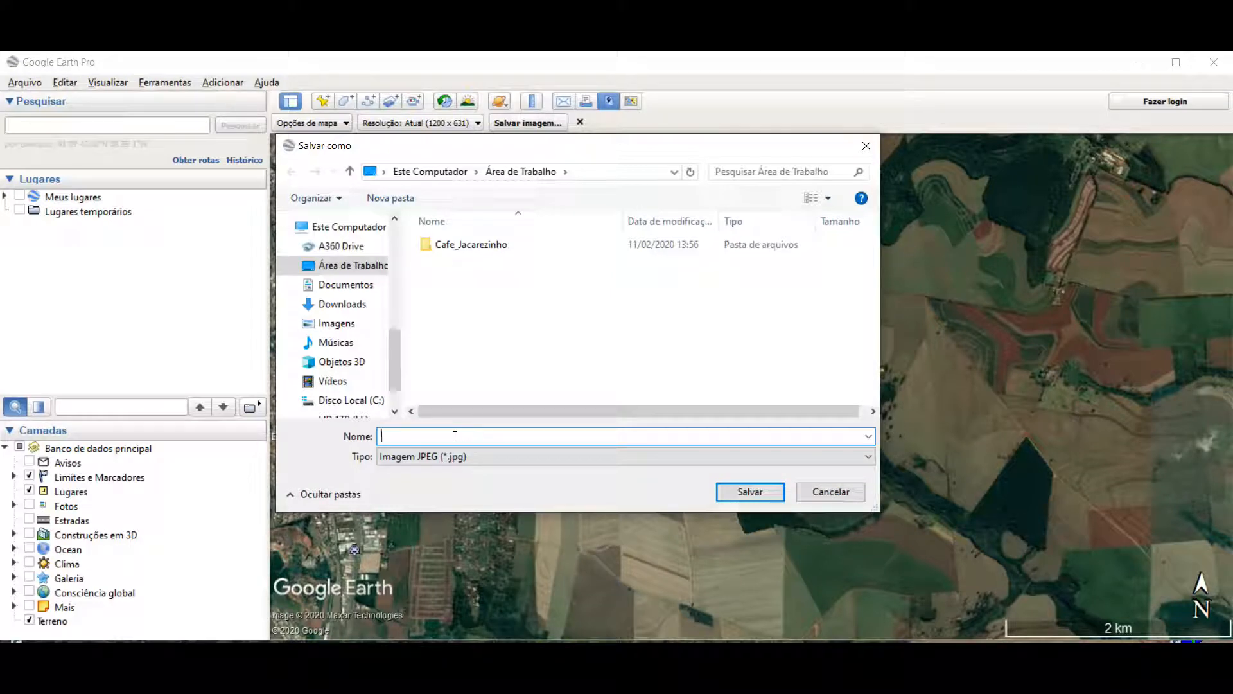
{"action": "type", "text": "Imagem teste"}
{"action": "left_click", "coordinate": [727, 492]}
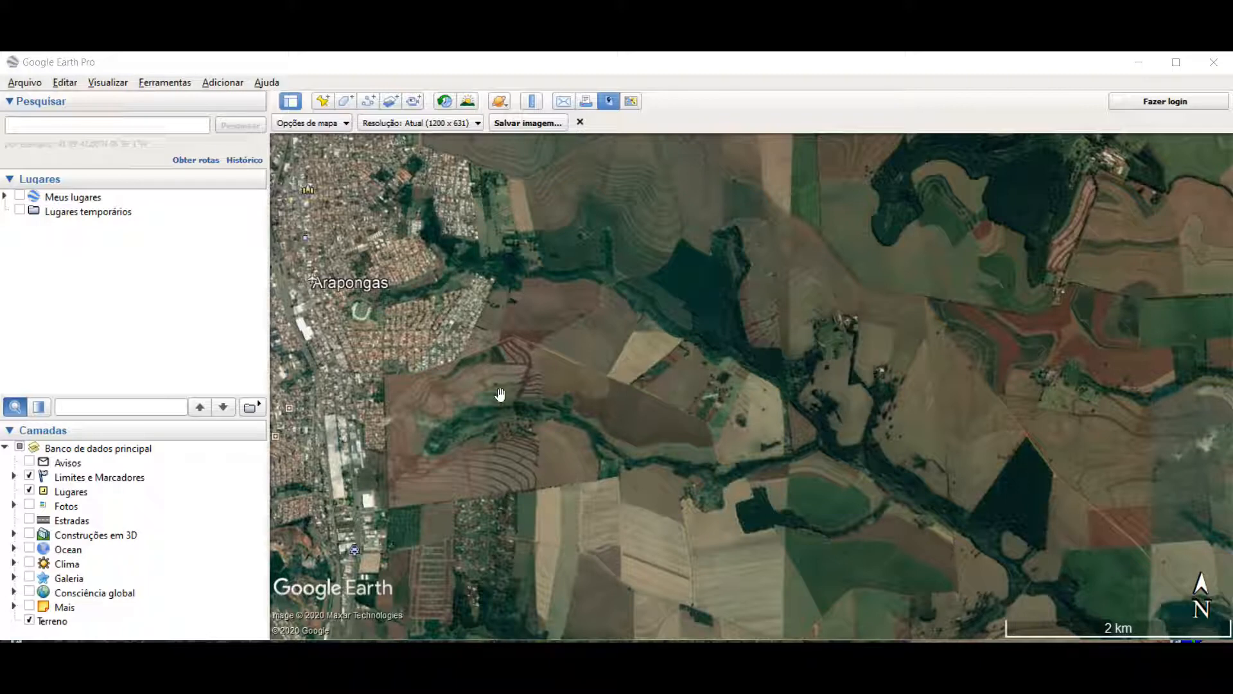
Step: Switch to File Explorer and open Imagem teste.jpg from Área de Trabalho to inspect the saved map image
{"action": "key", "text": "super+e"}
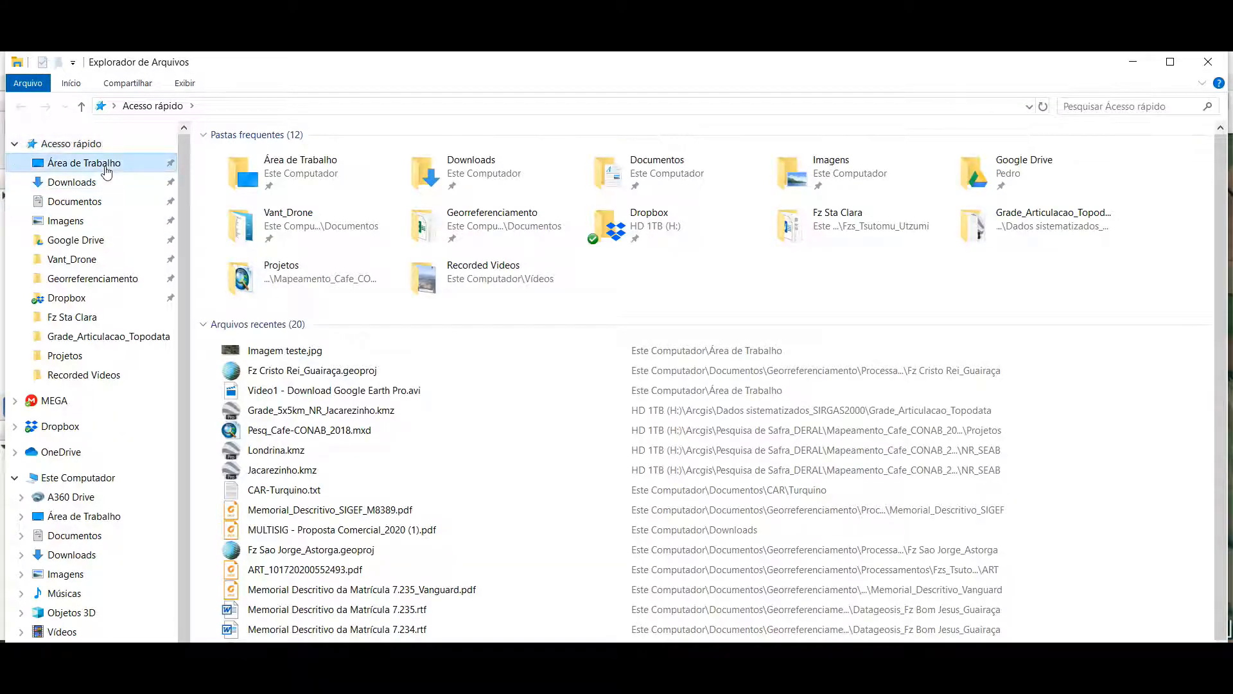
{"action": "left_click", "coordinate": [81, 164]}
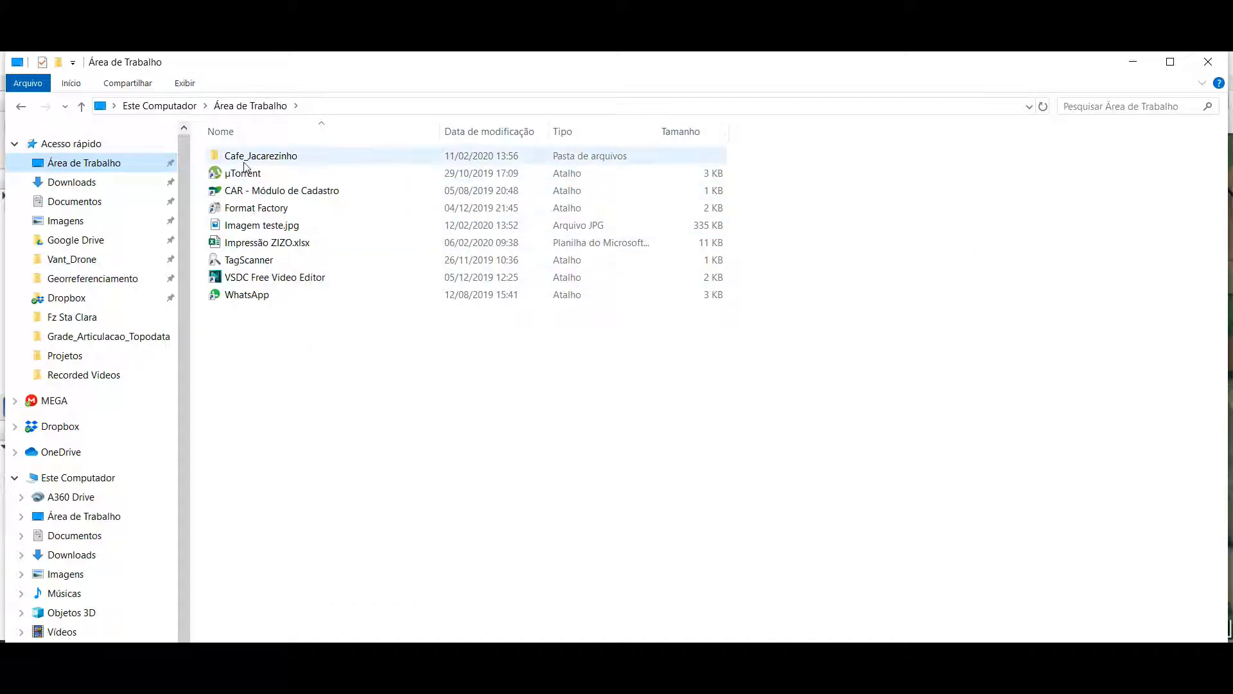
{"action": "double_click", "coordinate": [260, 226]}
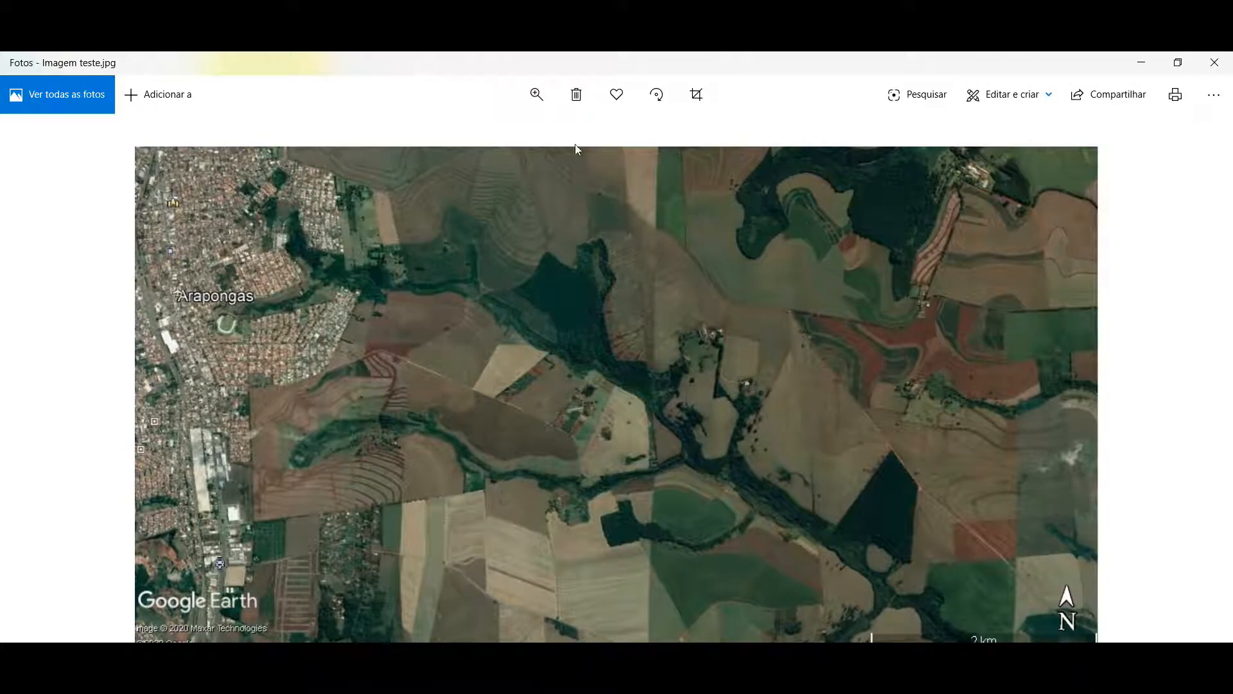
{"action": "left_click", "coordinate": [536, 94]}
{"action": "mouse_move", "coordinate": [463, 136]}
{"action": "left_mouse_down"}
{"action": "mouse_move", "coordinate": [631, 135]}
{"action": "mouse_move", "coordinate": [461, 137]}
{"action": "left_mouse_up"}
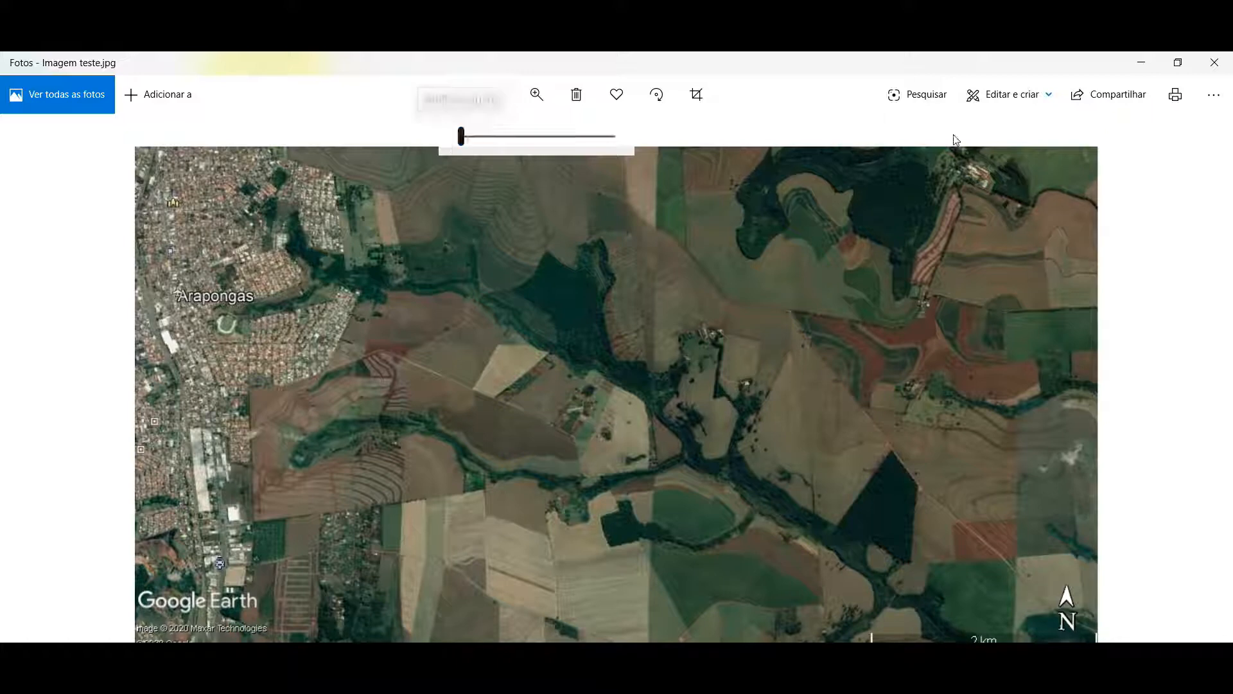
Step: Close the image preview, delete Imagem teste.jpg from Área de Trabalho and return to Google Earth Pro
{"action": "left_click", "coordinate": [1214, 62]}
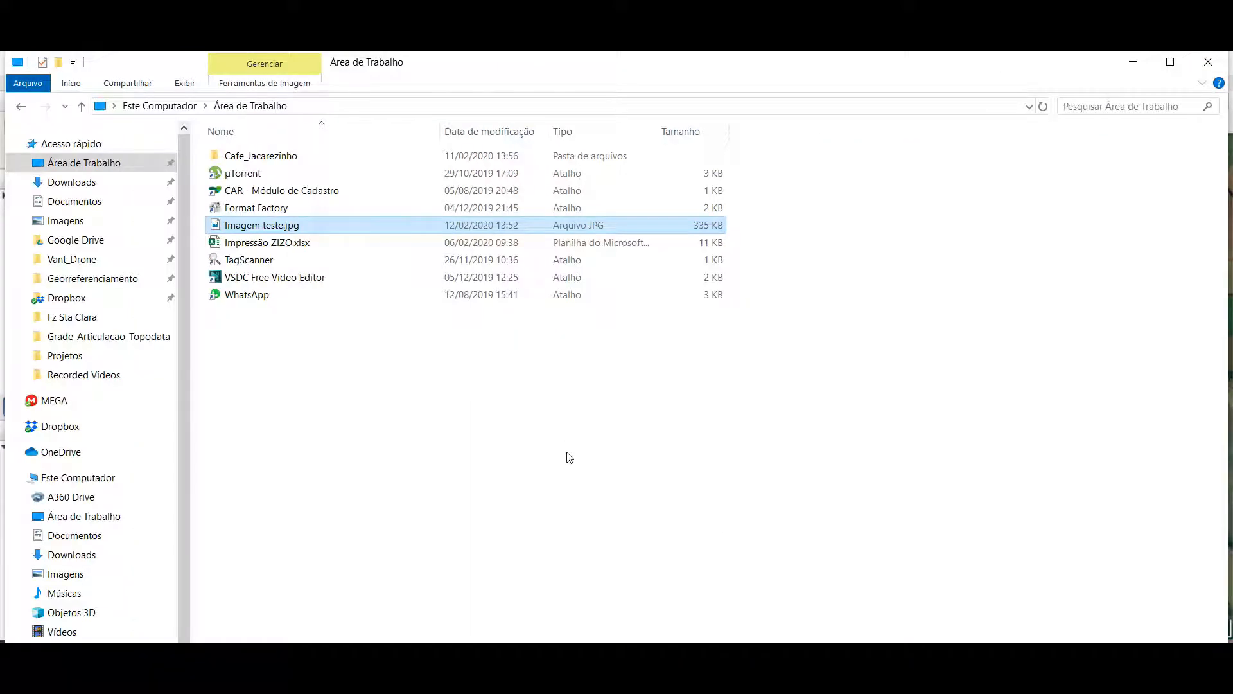
{"action": "key", "text": "Delete"}
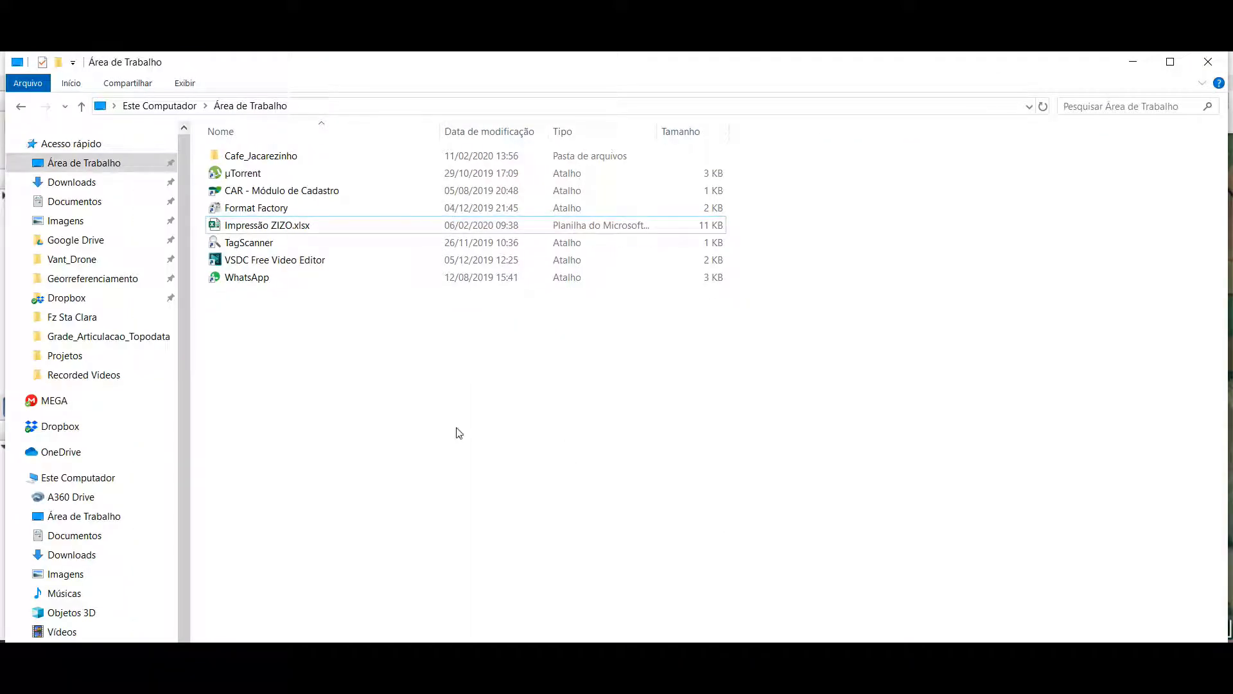
{"action": "left_click", "coordinate": [1134, 62]}
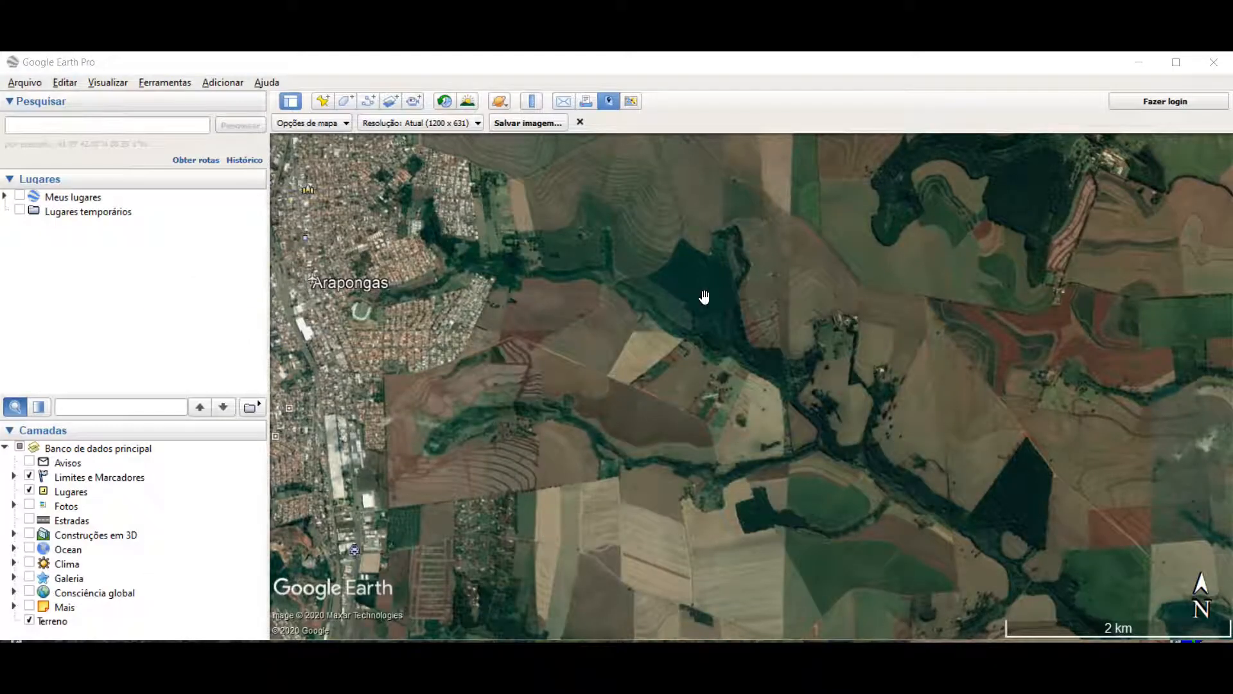
{"action": "left_click", "coordinate": [23, 85]}
{"action": "mouse_move", "coordinate": [151, 121]}
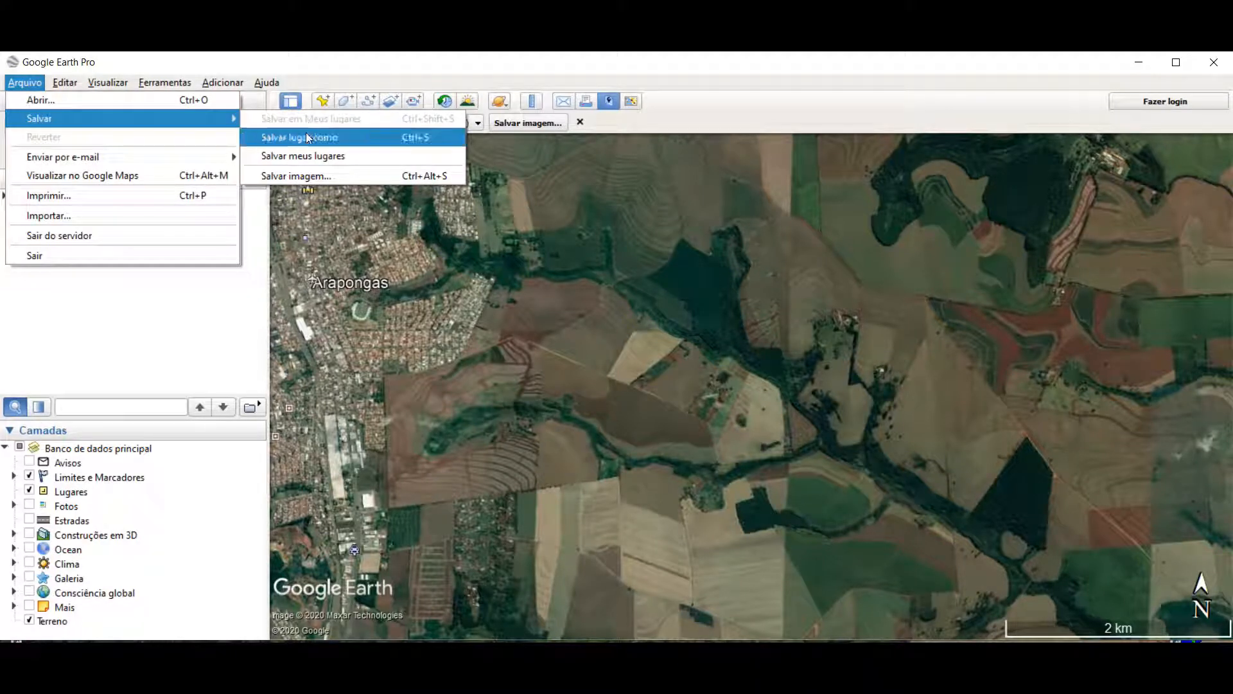
{"action": "left_click", "coordinate": [739, 106]}
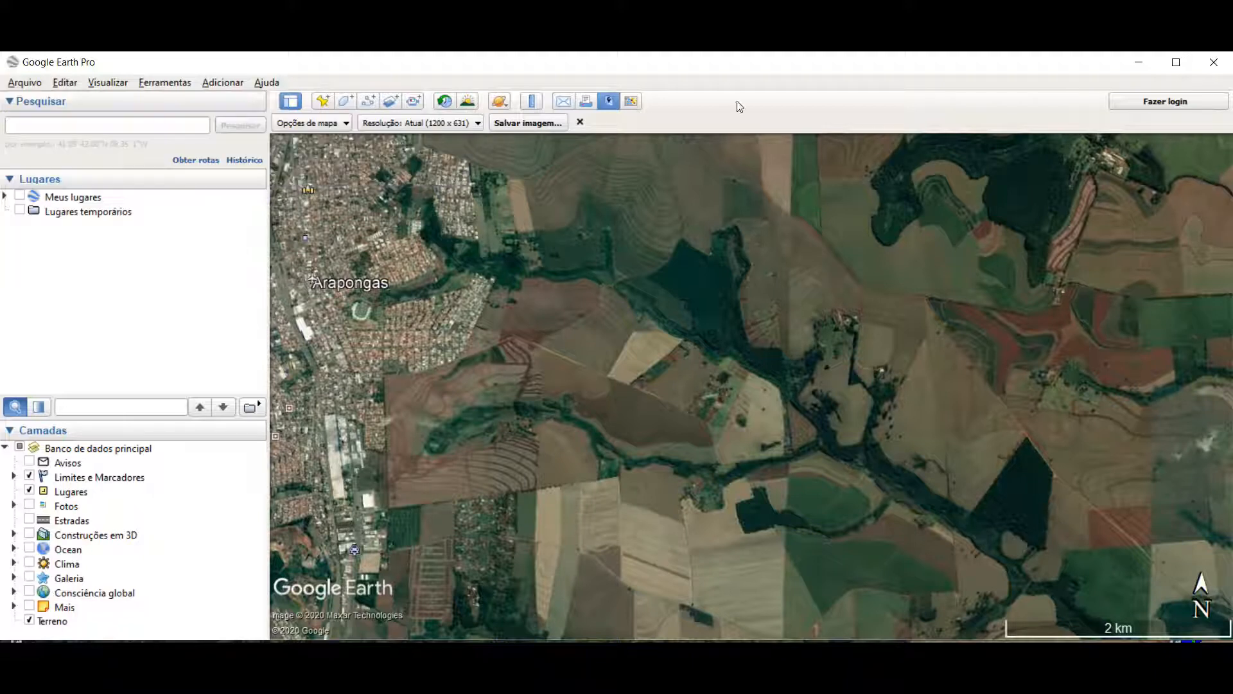
Step: Copy the map image and paste it into a blank Word document
{"action": "left_click", "coordinate": [65, 84]}
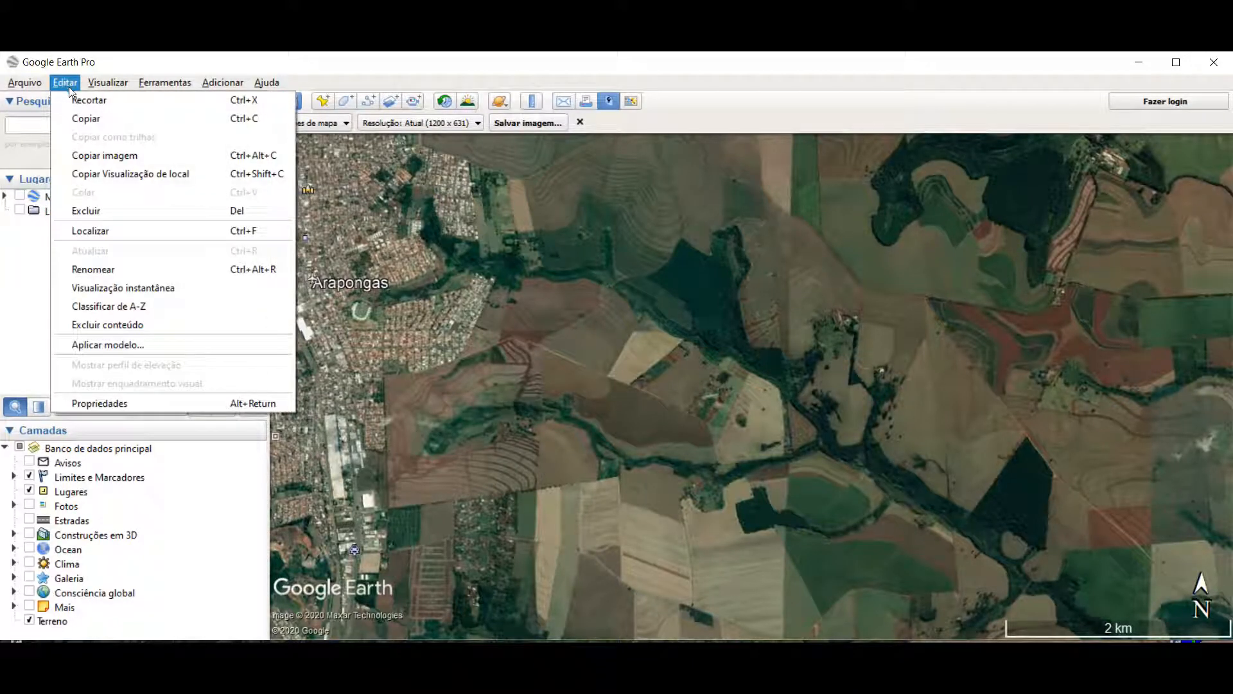
{"action": "left_click", "coordinate": [80, 156]}
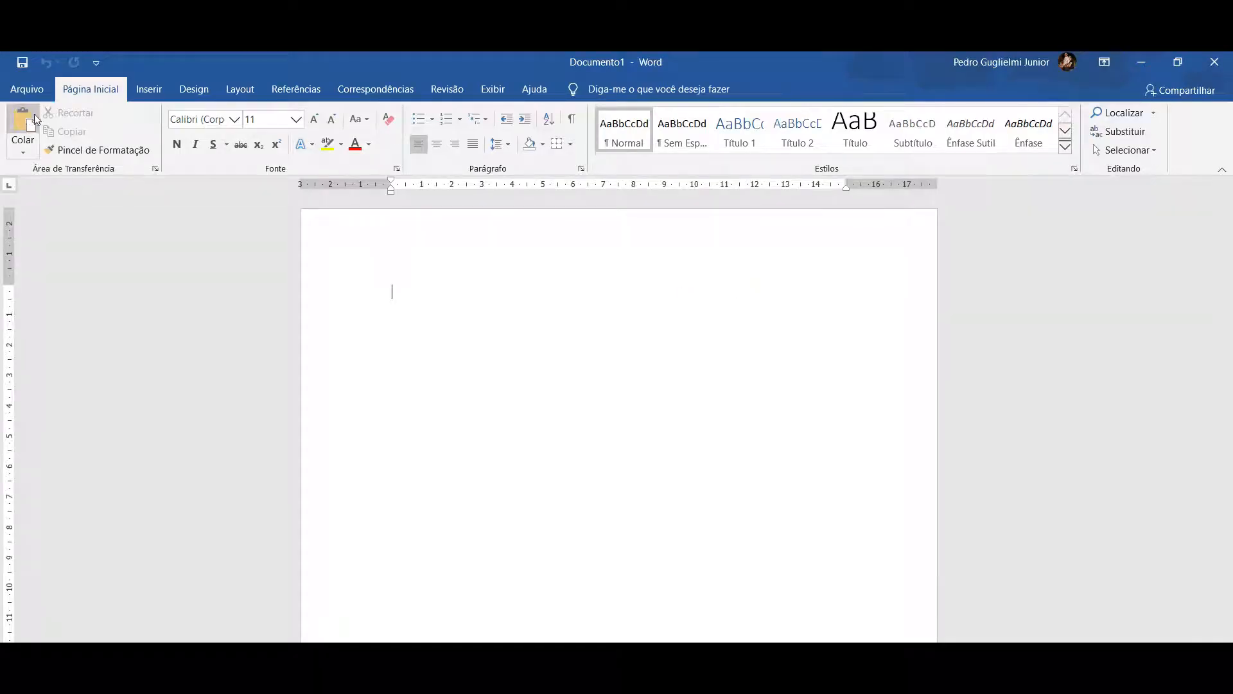
{"action": "left_click", "coordinate": [23, 121]}
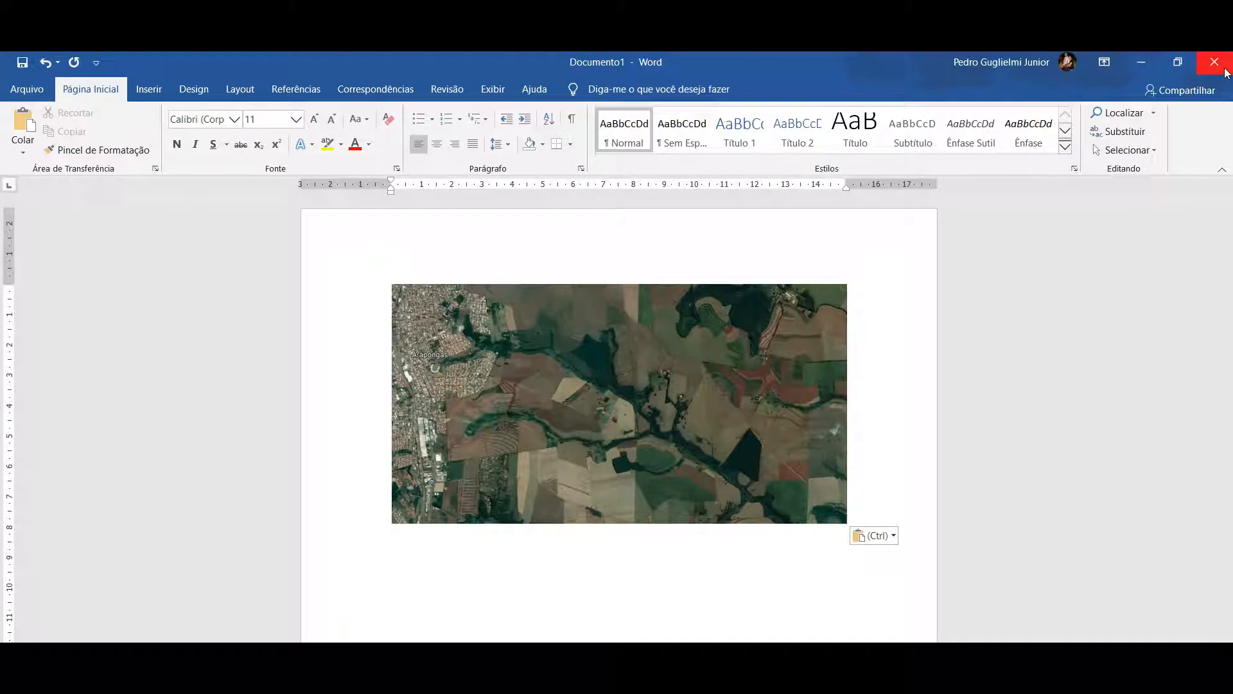
Step: Undo the image paste in Word and return to Google Earth Pro
{"action": "left_click", "coordinate": [46, 62]}
{"action": "left_click", "coordinate": [1141, 62]}
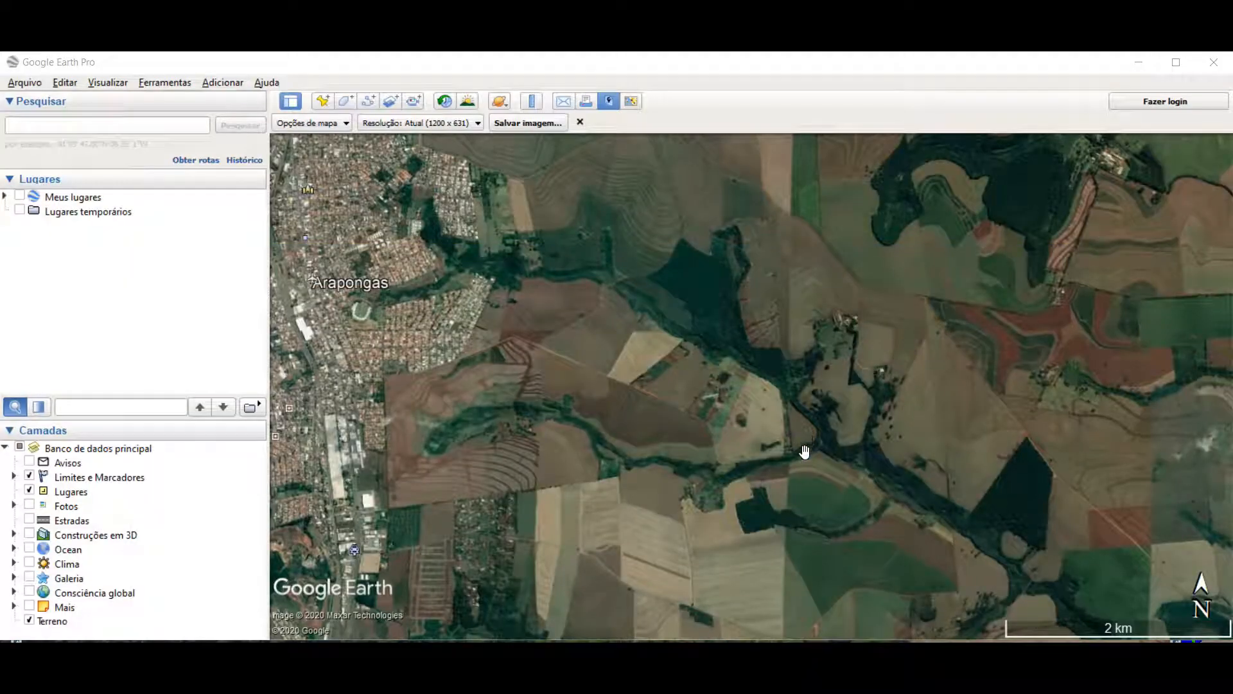
Step: Copy the current view's location coordinates and paste them into the blank Word document
{"action": "left_click", "coordinate": [64, 84]}
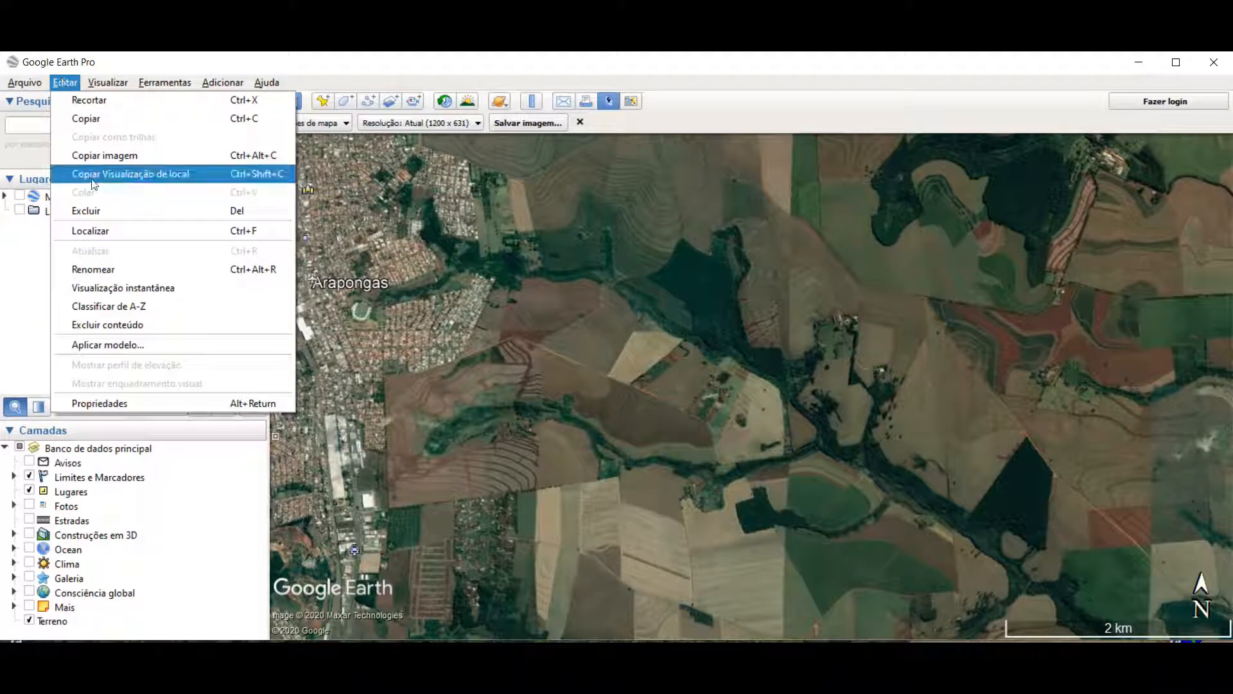
{"action": "left_click", "coordinate": [134, 176]}
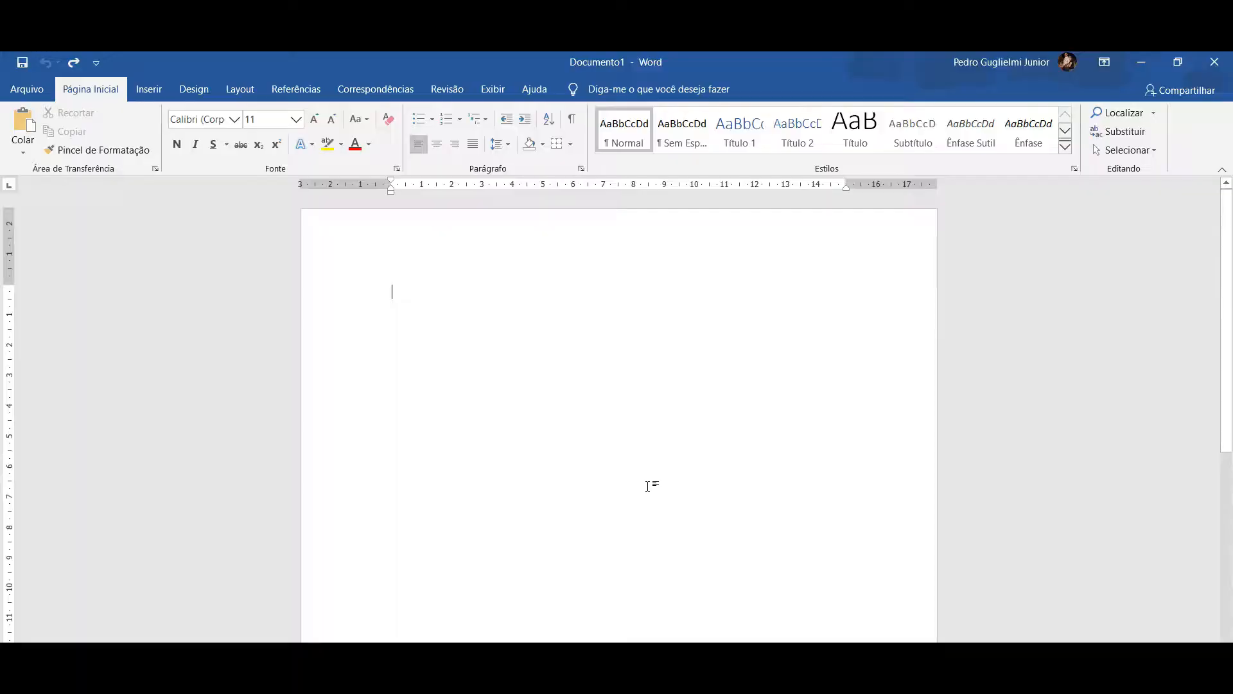
{"action": "left_click", "coordinate": [23, 125]}
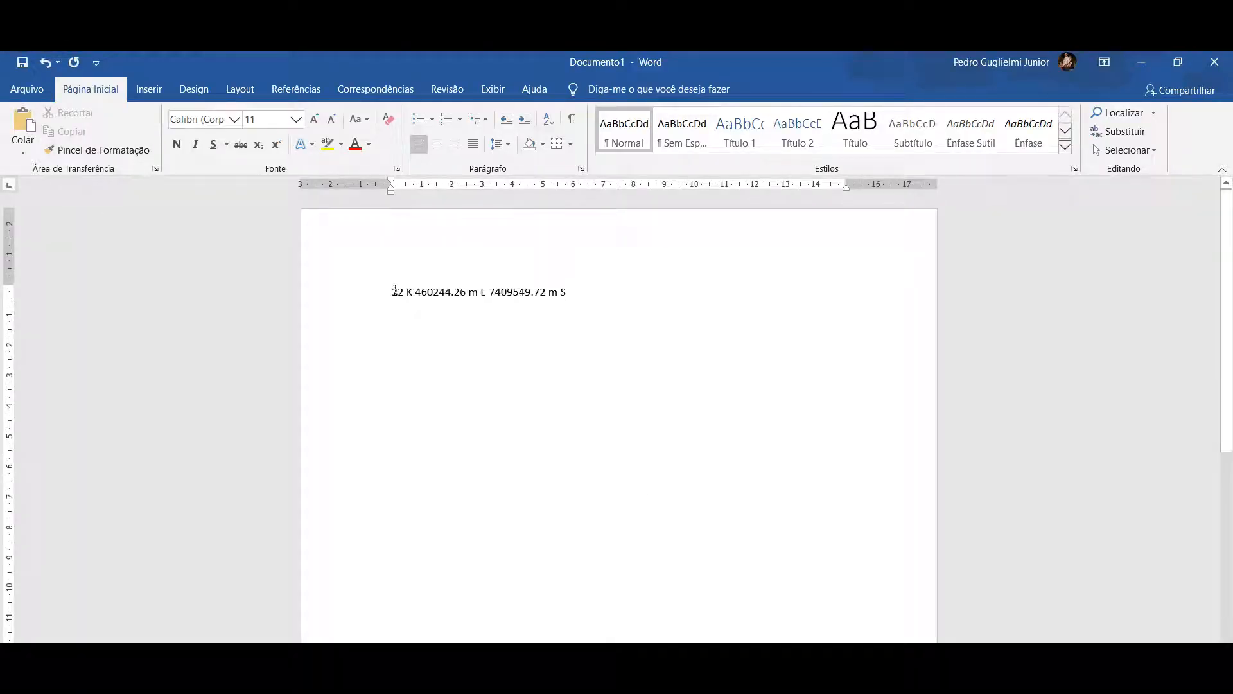
Step: Keep the Word document open, undo the pasted coordinates and return to Google Earth Pro
{"action": "left_click", "coordinate": [1213, 62]}
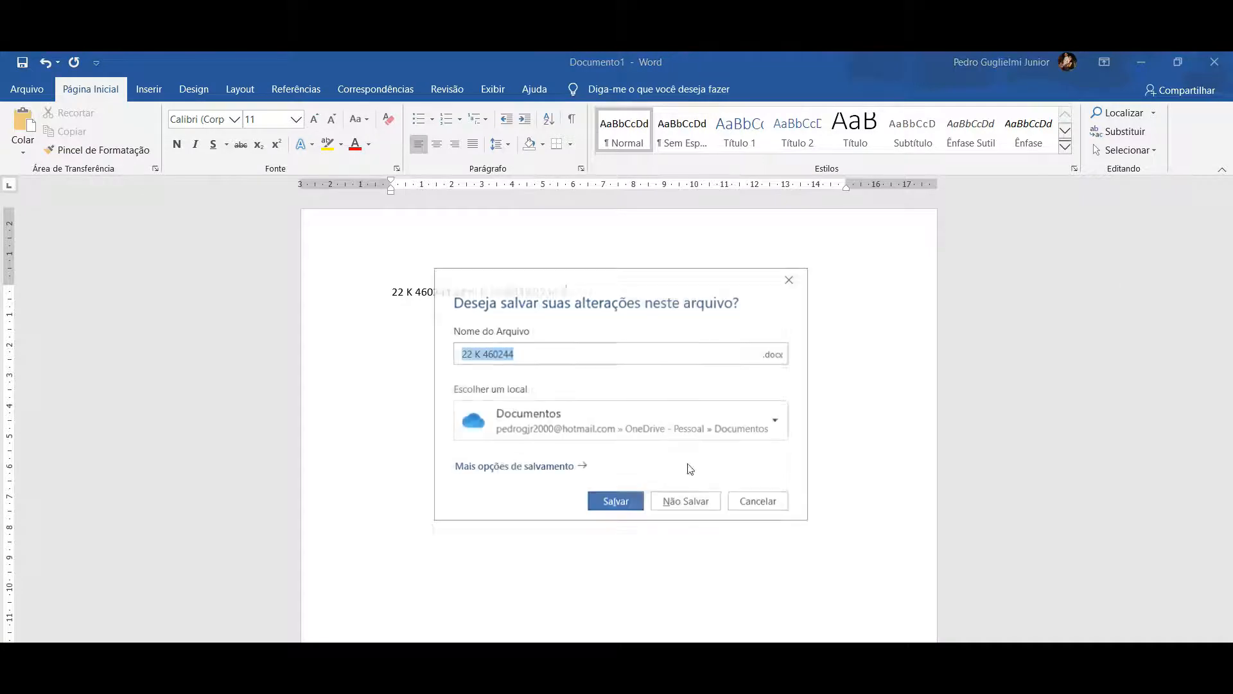
{"action": "left_click", "coordinate": [747, 504]}
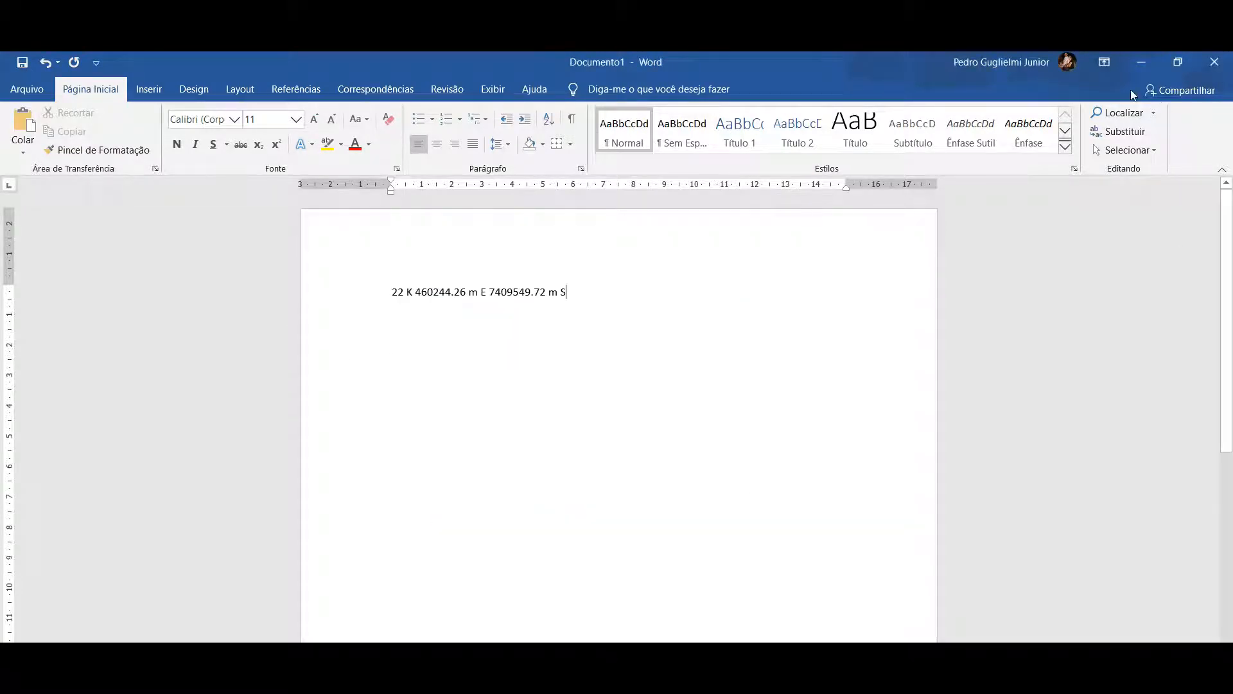
{"action": "left_click", "coordinate": [45, 62]}
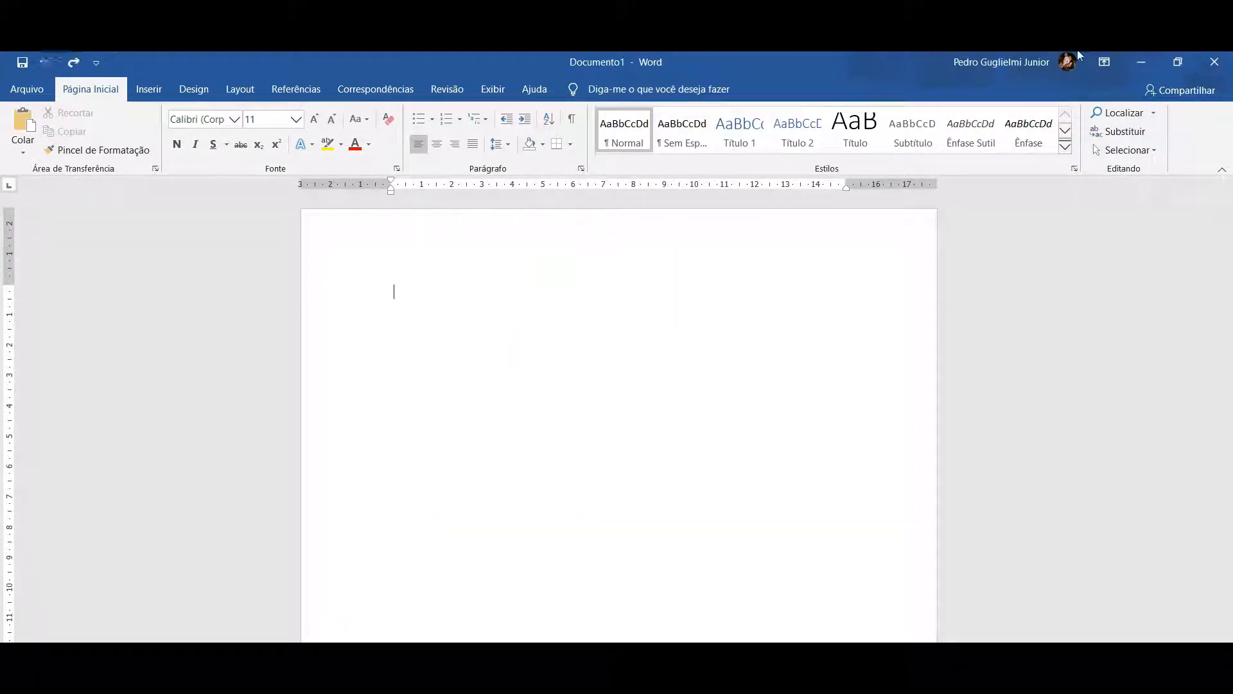
{"action": "left_click", "coordinate": [1142, 62]}
Step: Open the data import dialog, review the file formats it supports and cancel the import
{"action": "left_click", "coordinate": [18, 83]}
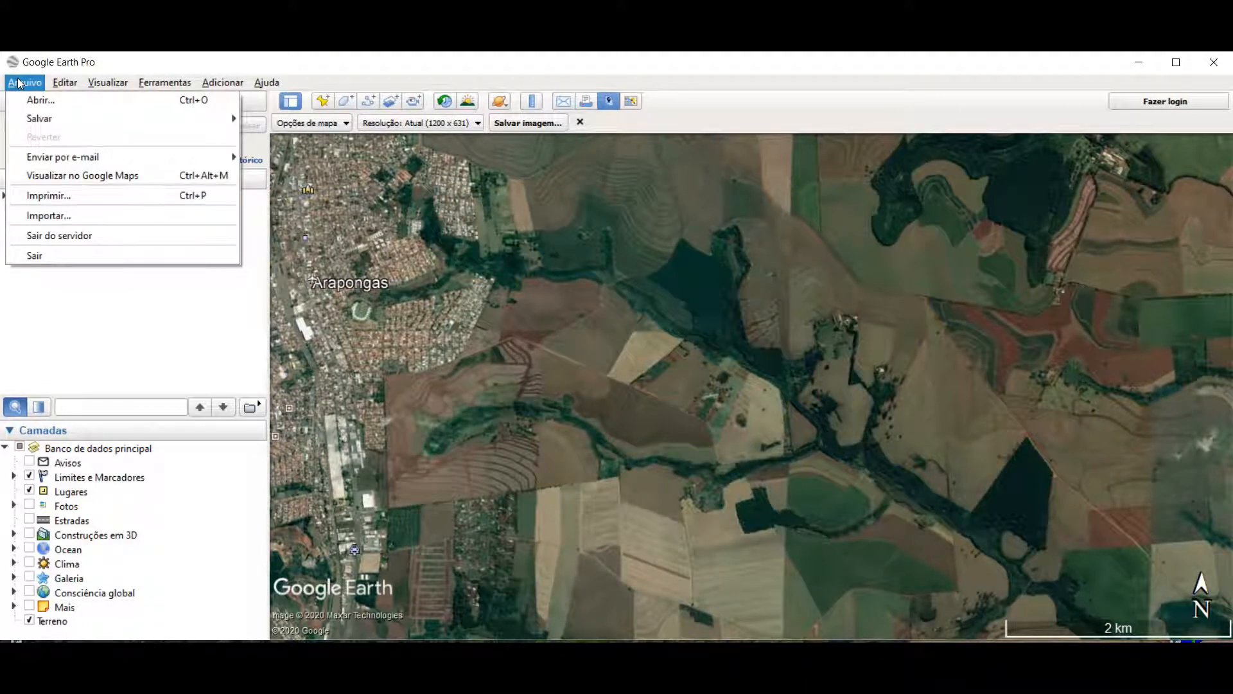
{"action": "left_click", "coordinate": [44, 214]}
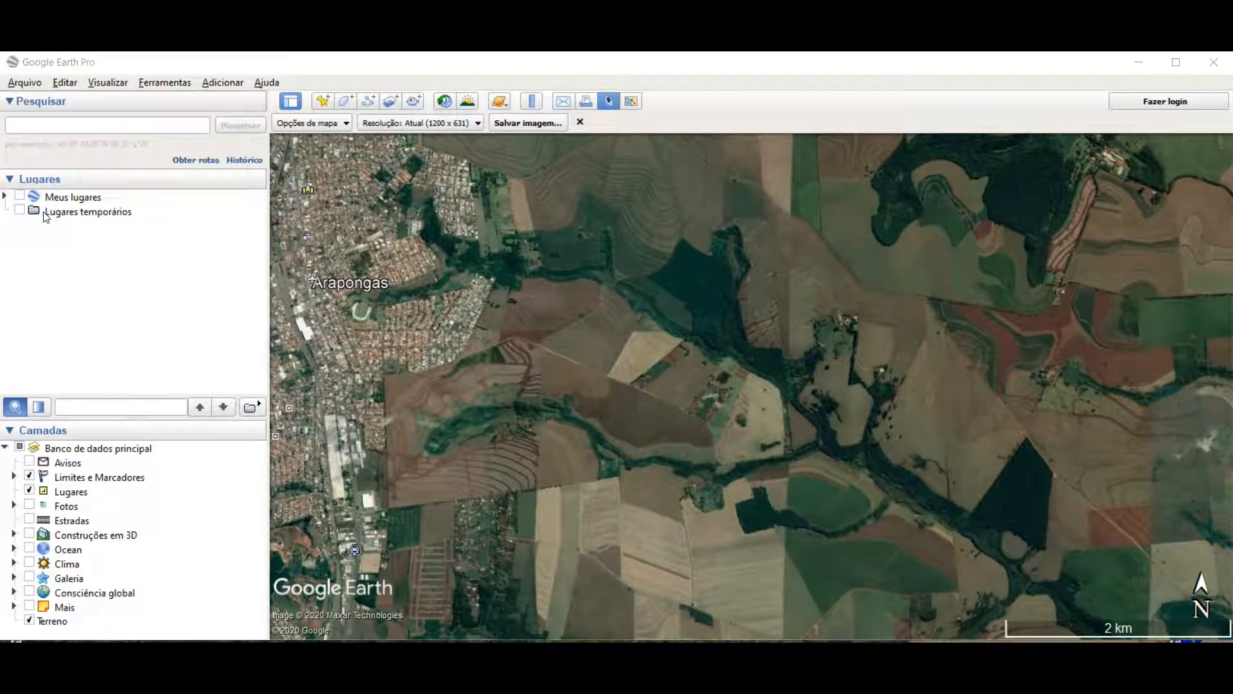
{"action": "left_click", "coordinate": [589, 411]}
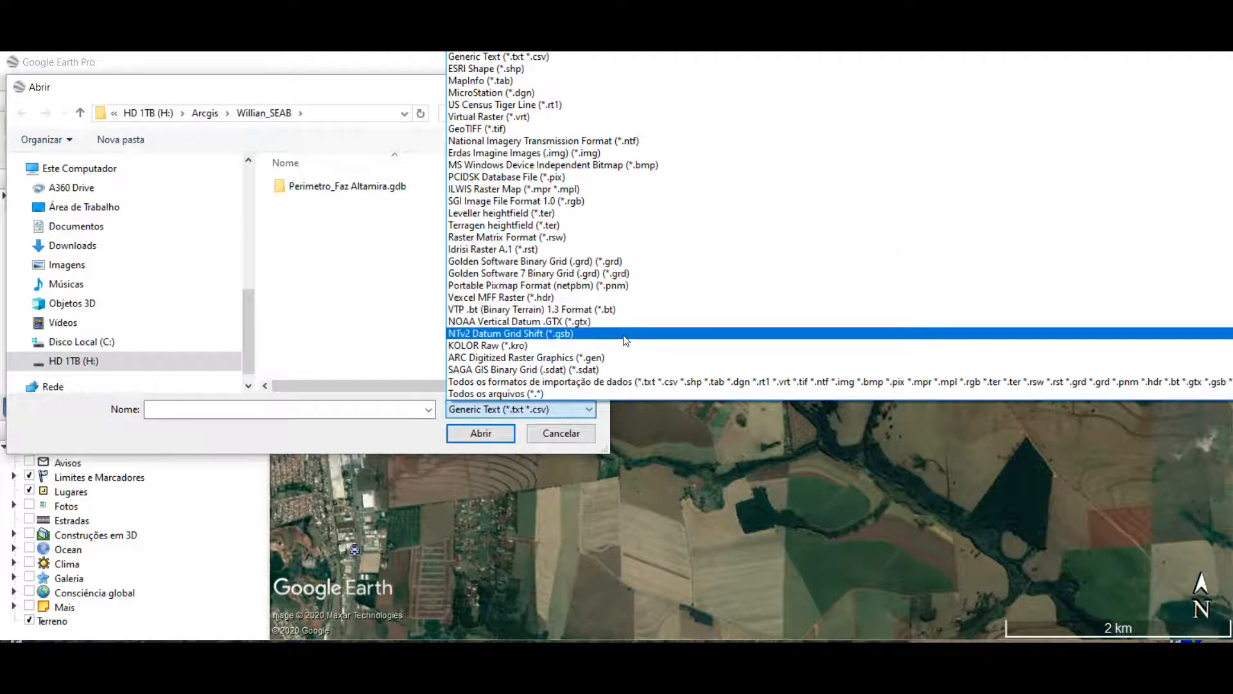
{"action": "left_click", "coordinate": [539, 434]}
{"action": "left_click", "coordinate": [539, 434]}
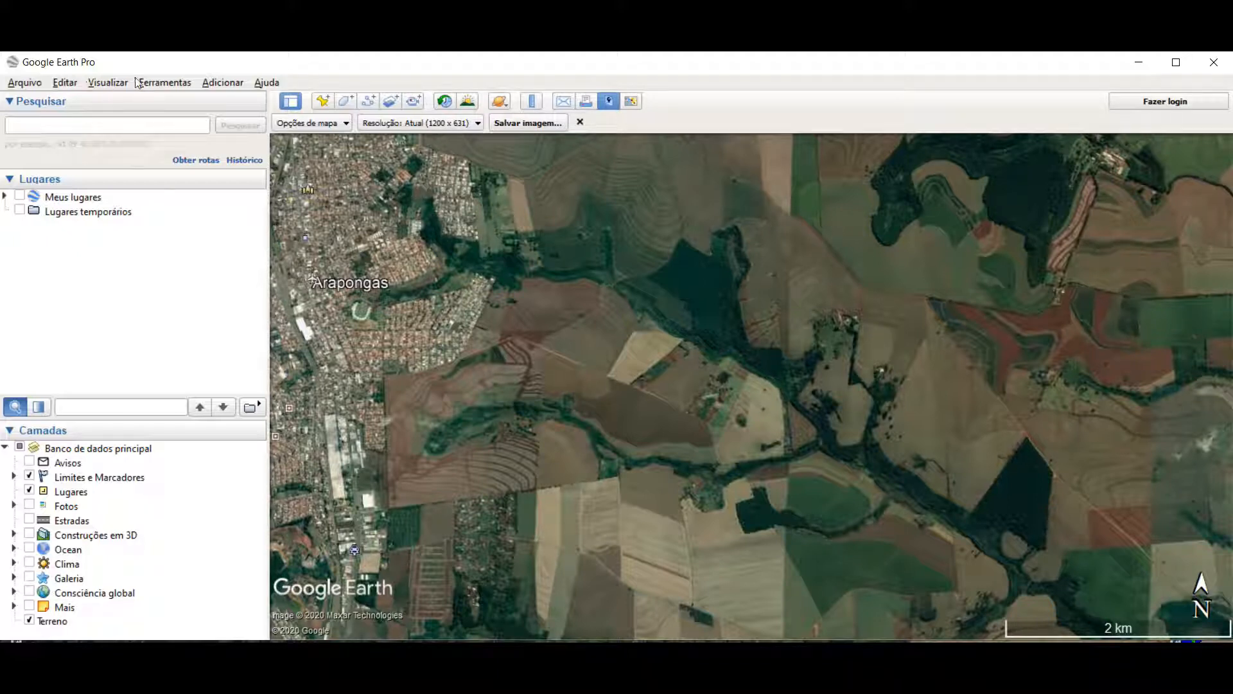
Step: Search for the location Cambé, PR, and clear the search results after viewing the city
{"action": "left_click", "coordinate": [55, 83]}
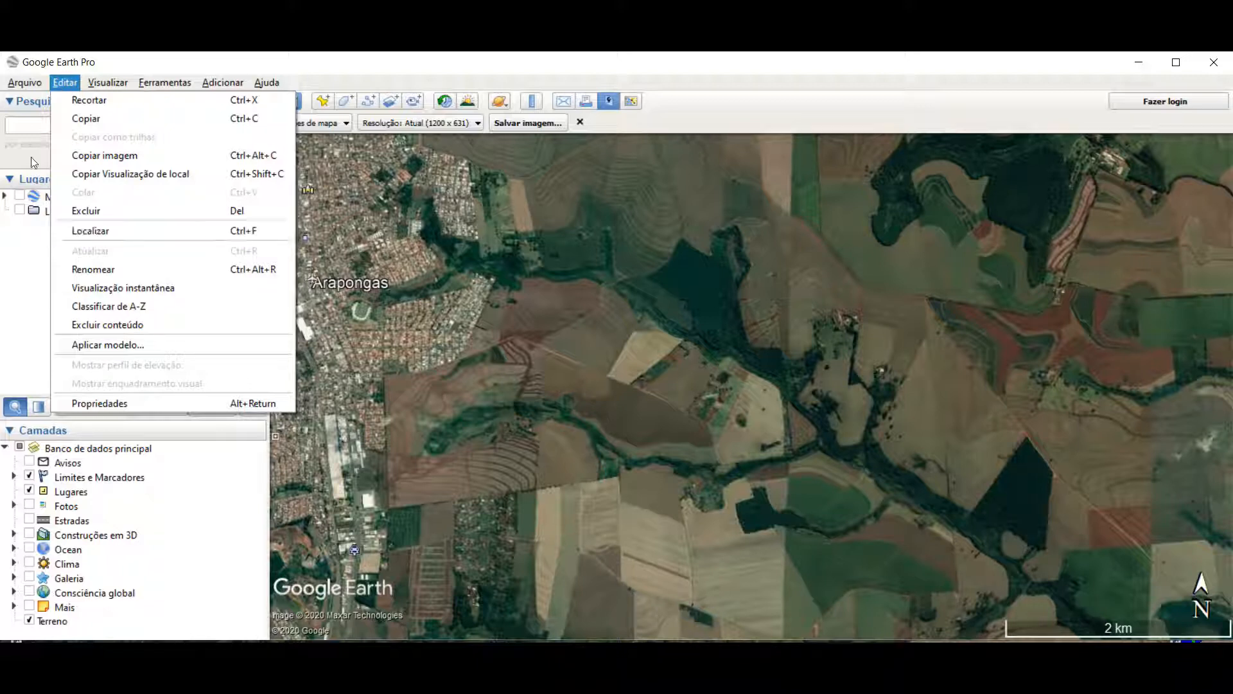
{"action": "left_click", "coordinate": [82, 232]}
{"action": "left_click", "coordinate": [29, 124]}
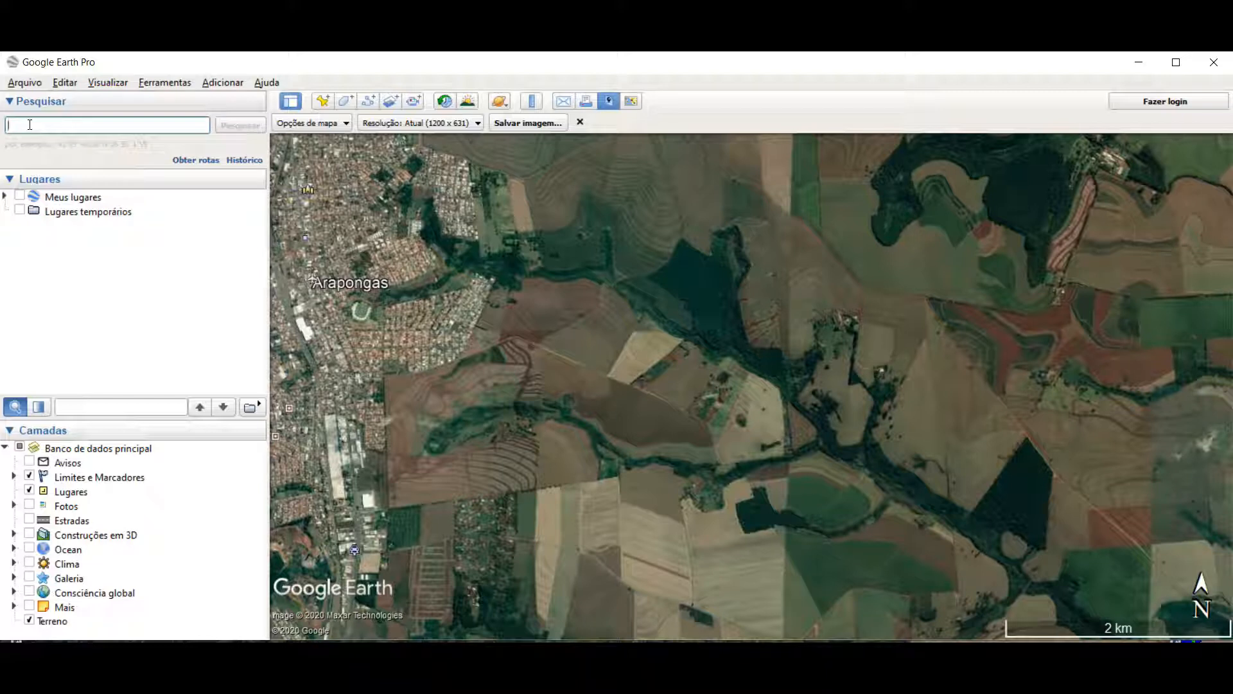
{"action": "type", "text": "cambe"}
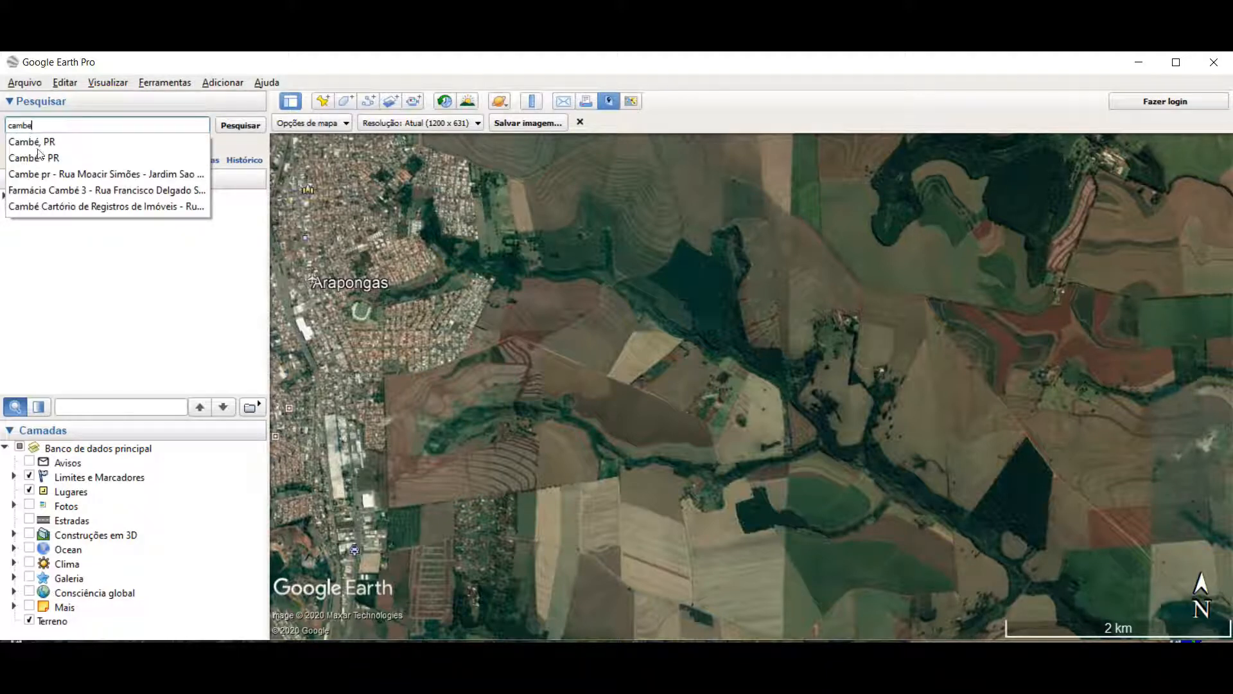
{"action": "left_click", "coordinate": [39, 142]}
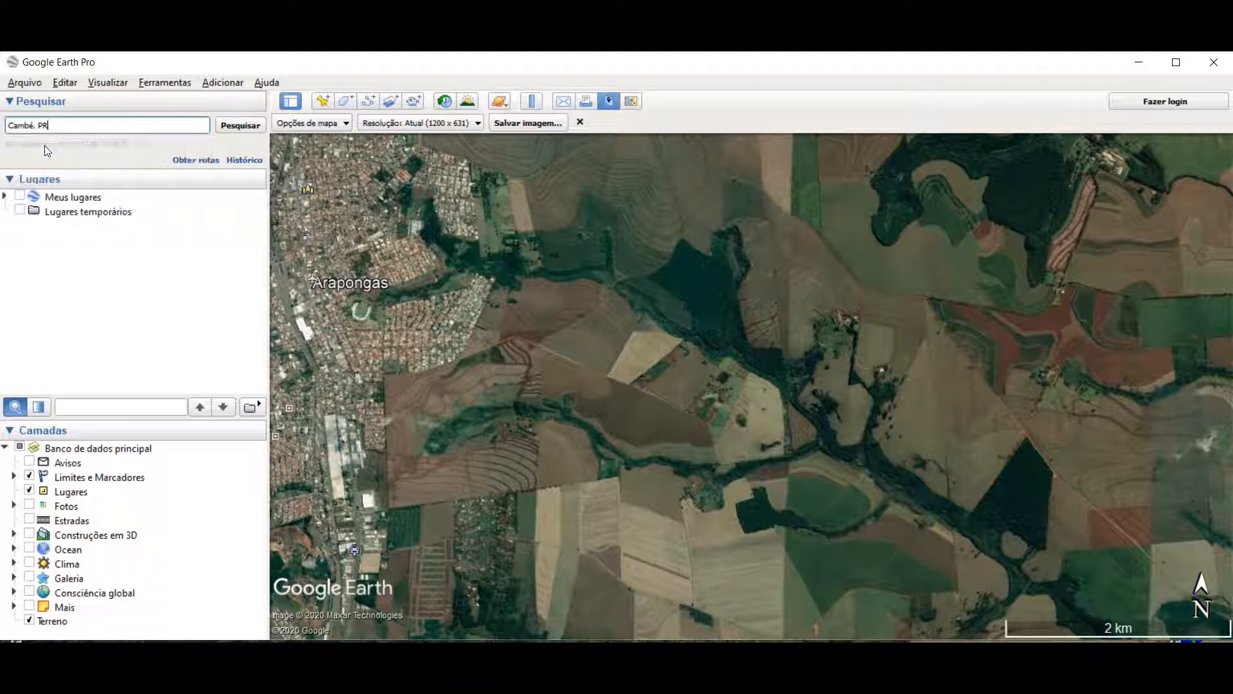
{"action": "left_click", "coordinate": [243, 125]}
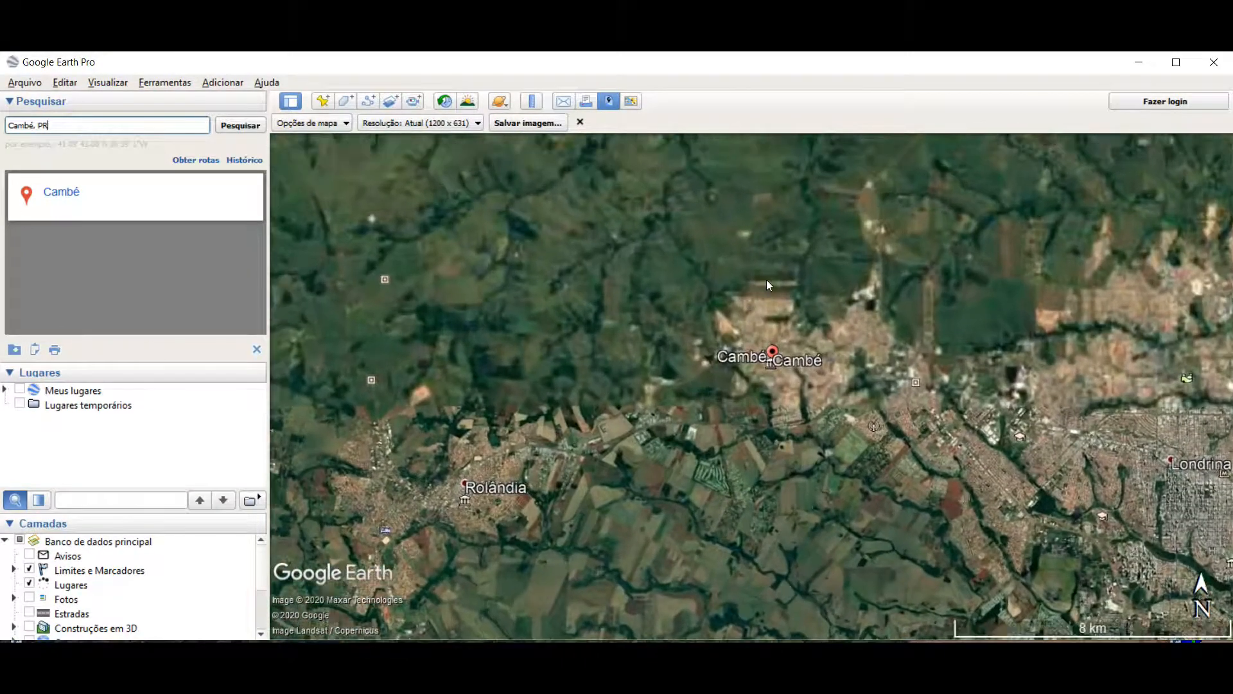
{"action": "scroll", "coordinate": [746, 431], "scroll_direction": "up", "scroll_amount": 4}
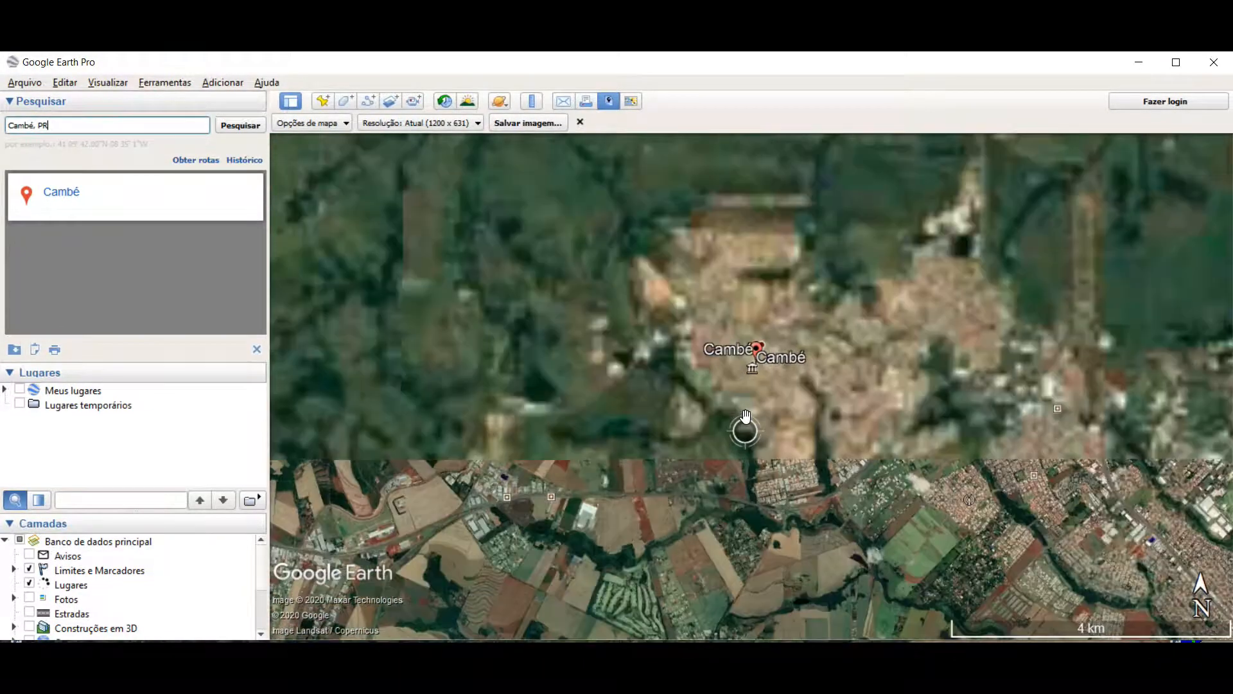
{"action": "left_click", "coordinate": [257, 350]}
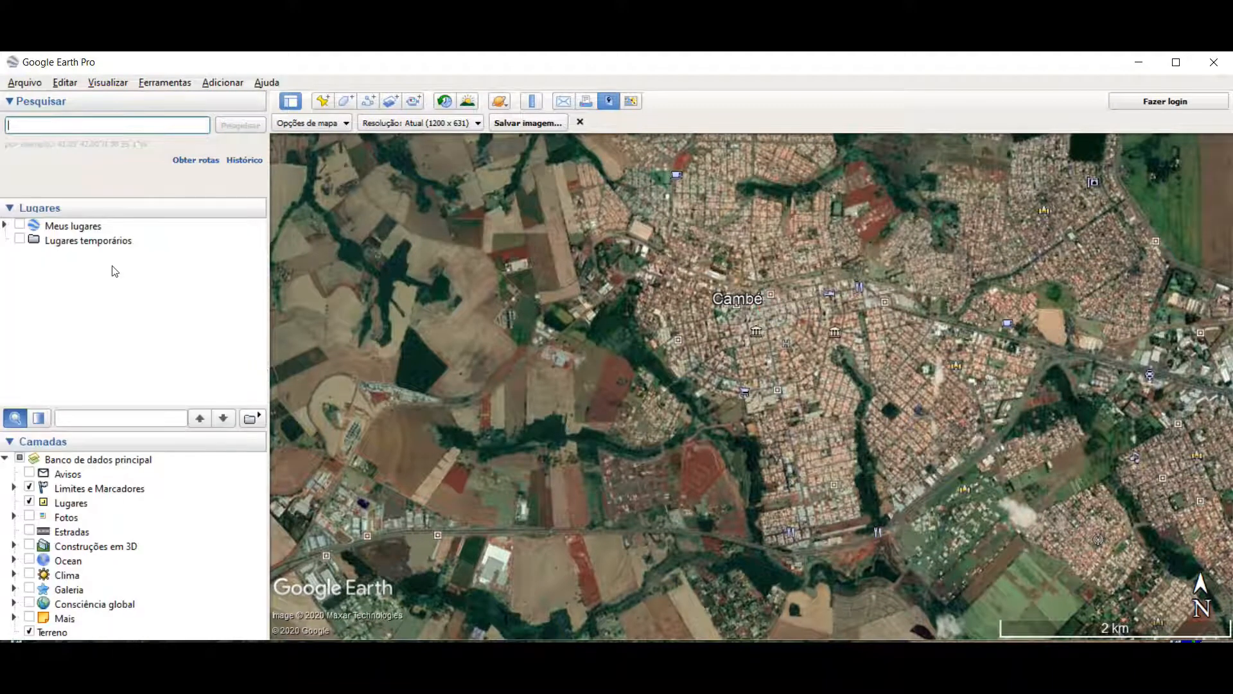
{"action": "left_click", "coordinate": [39, 125]}
Step: Set the latitude/longitude display format to Graus Decimais in the program options
{"action": "left_click", "coordinate": [165, 83]}
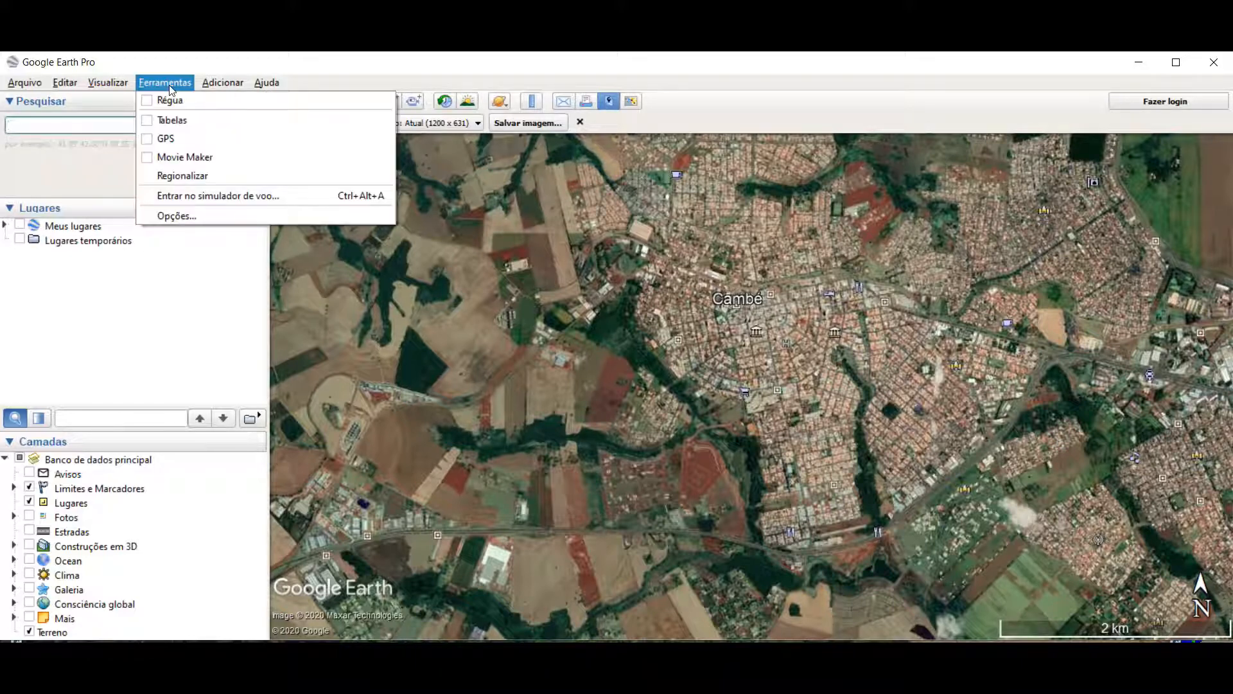
{"action": "left_click", "coordinate": [192, 215]}
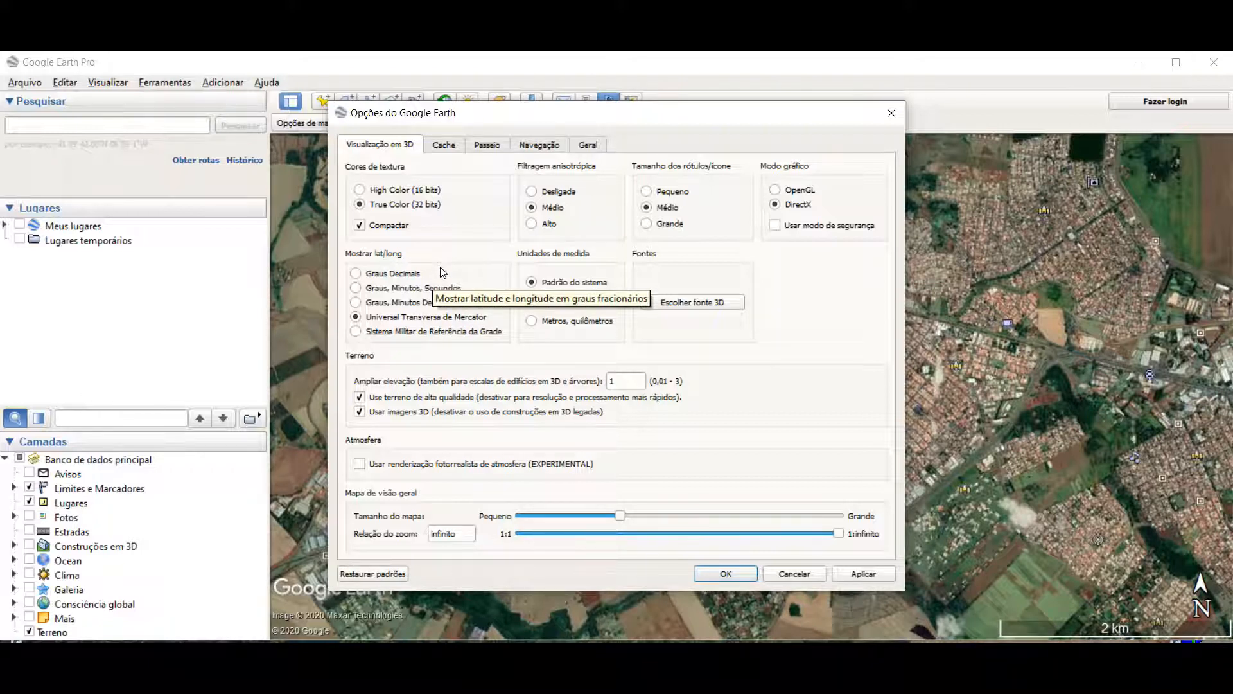
{"action": "left_click", "coordinate": [356, 274]}
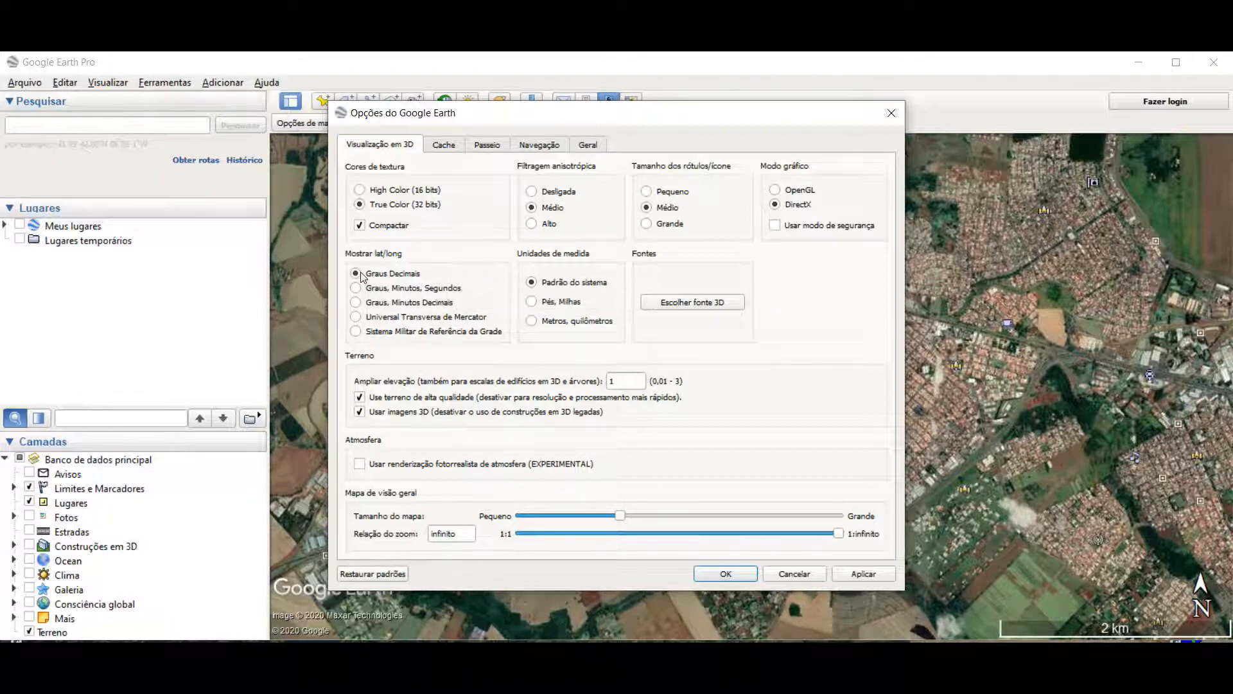
{"action": "left_click", "coordinate": [726, 573]}
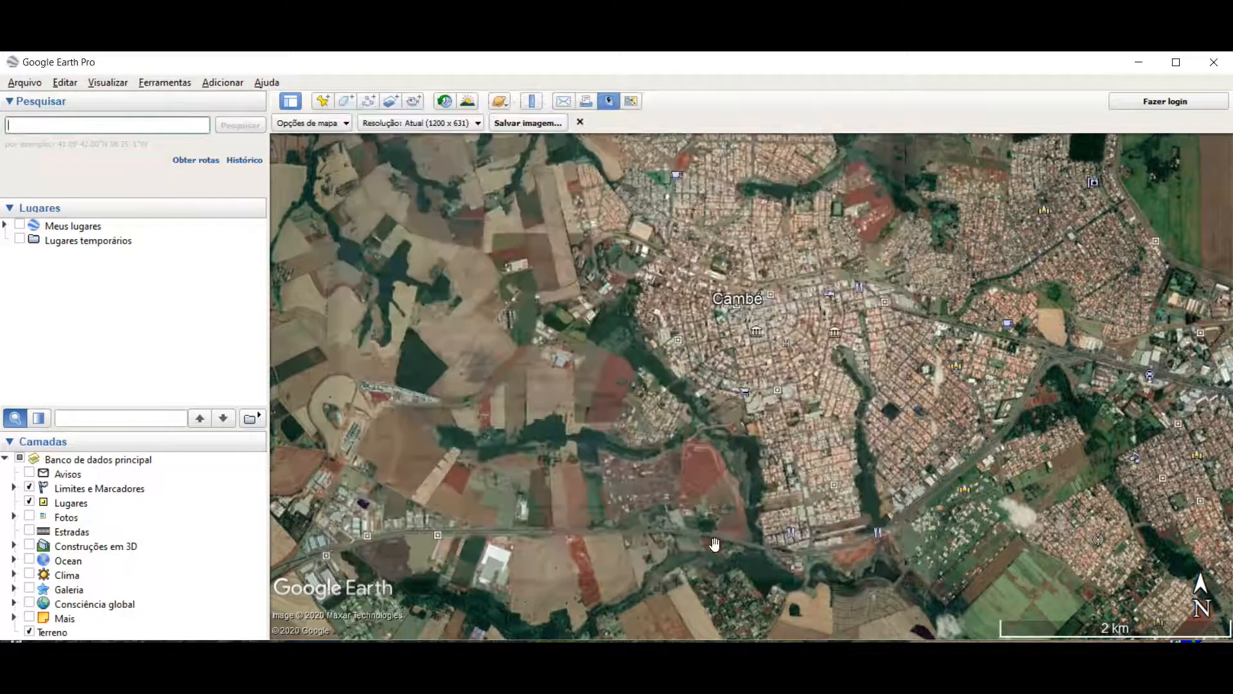
Step: Add a placemark in central Cambé, keeping the default name and position
{"action": "left_click", "coordinate": [326, 105]}
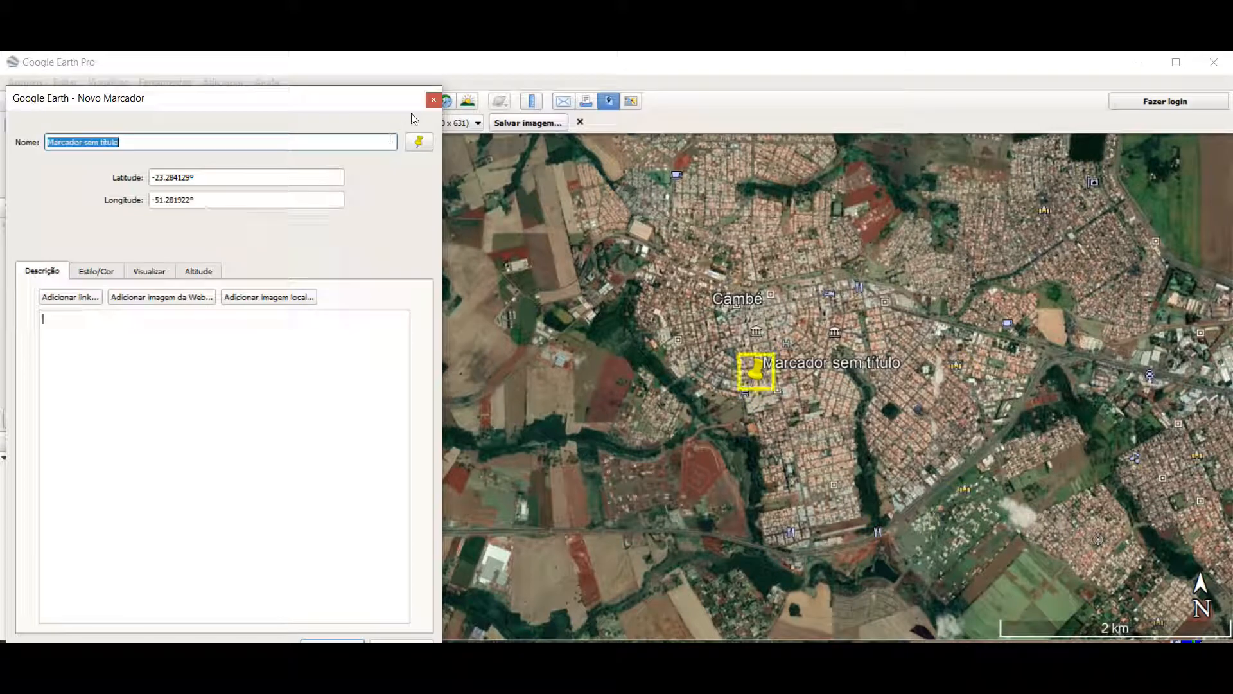
{"action": "key", "text": "Return"}
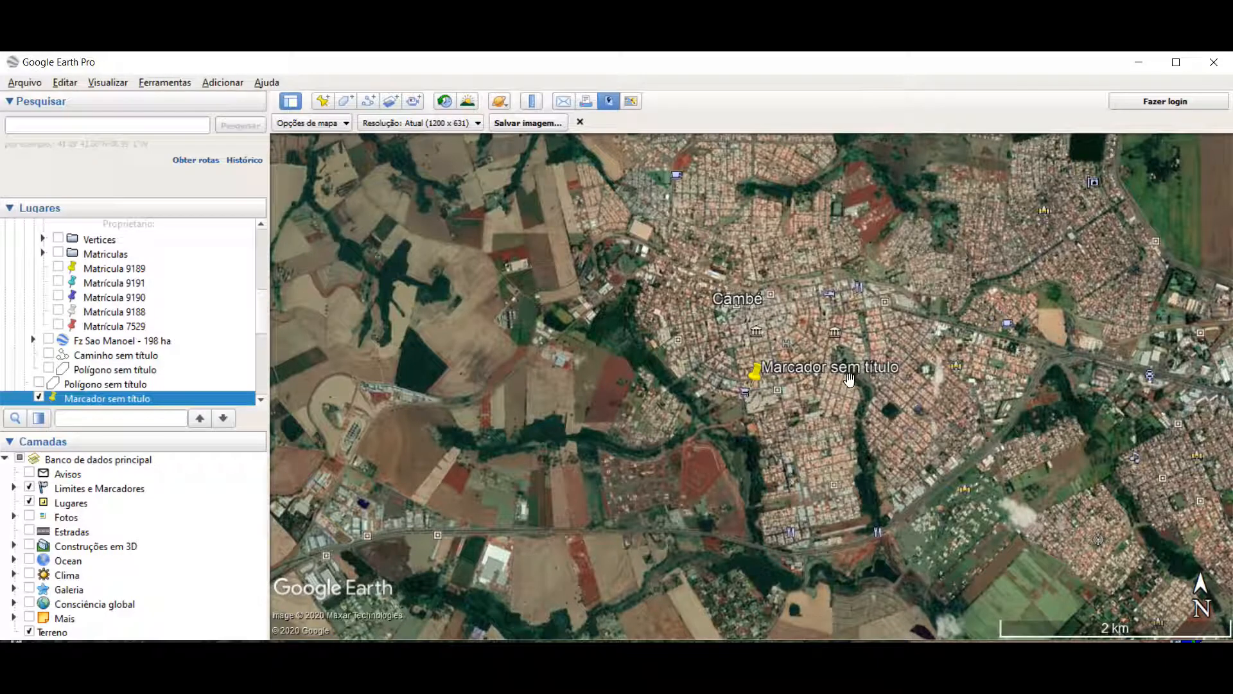
Step: Set the latitude/longitude display format to Graus, Minutos, Segundos in the program options
{"action": "left_click", "coordinate": [155, 84]}
{"action": "left_click", "coordinate": [177, 217]}
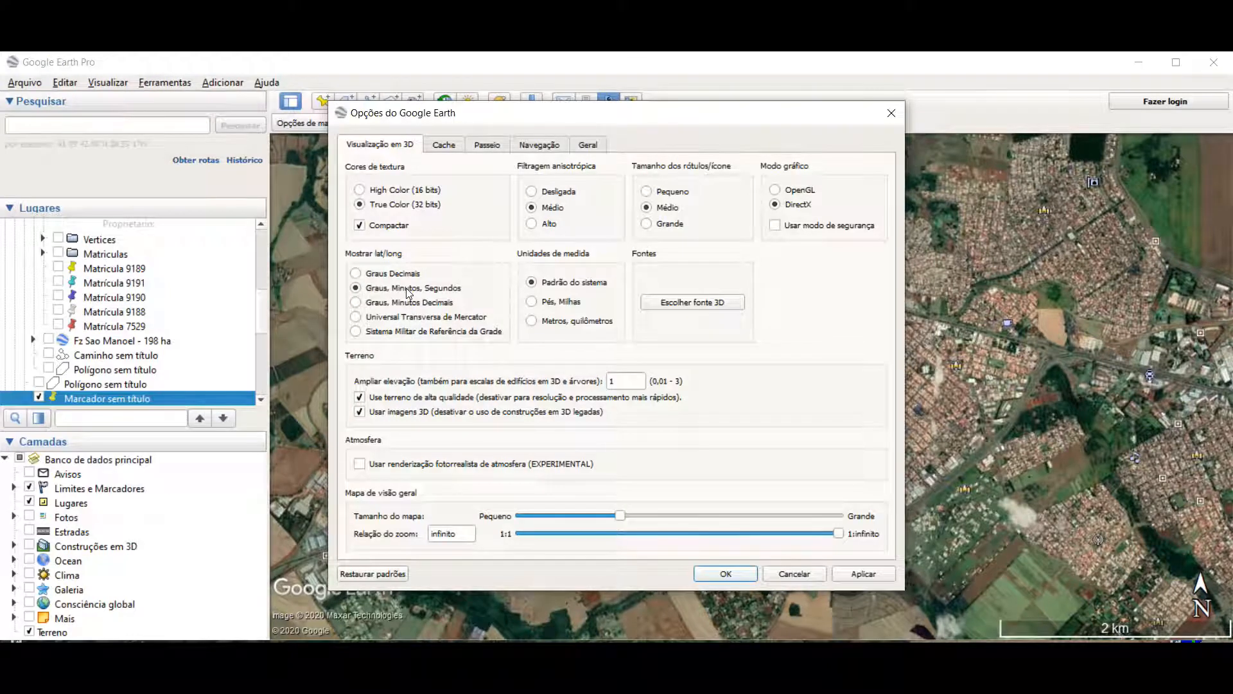
{"action": "left_click", "coordinate": [733, 578]}
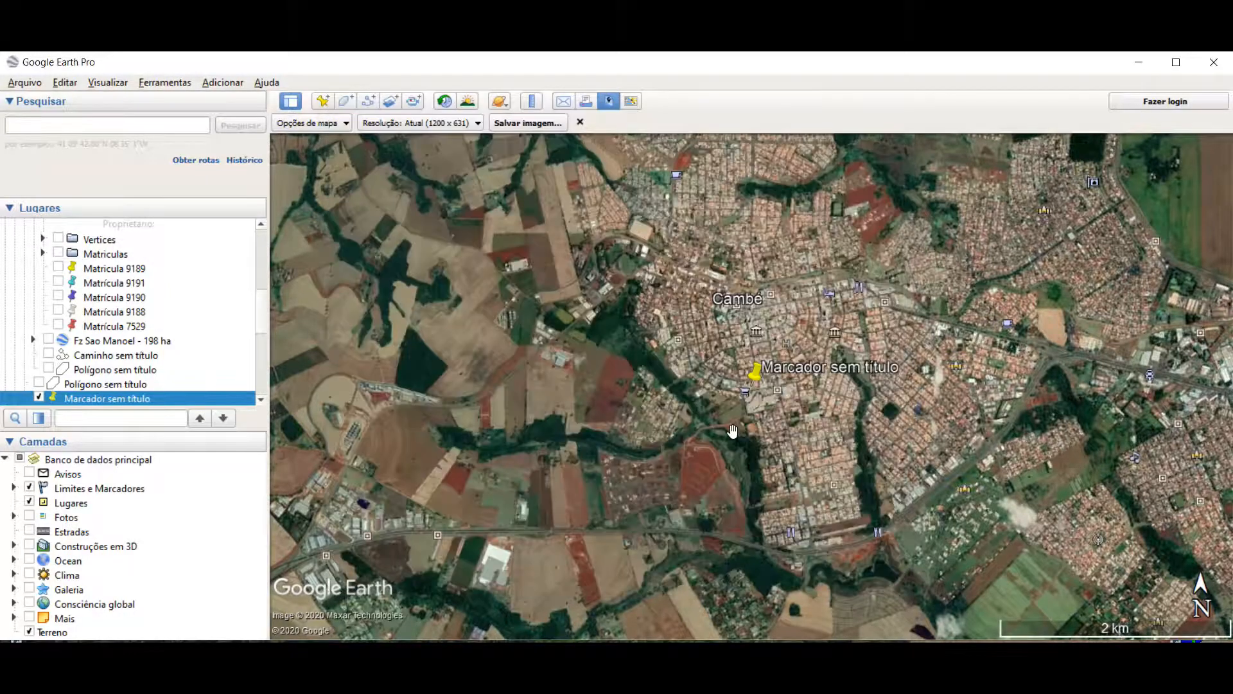
Step: Check the coordinate format in the properties of the untitled placemark and close them unchanged
{"action": "right_click", "coordinate": [756, 385]}
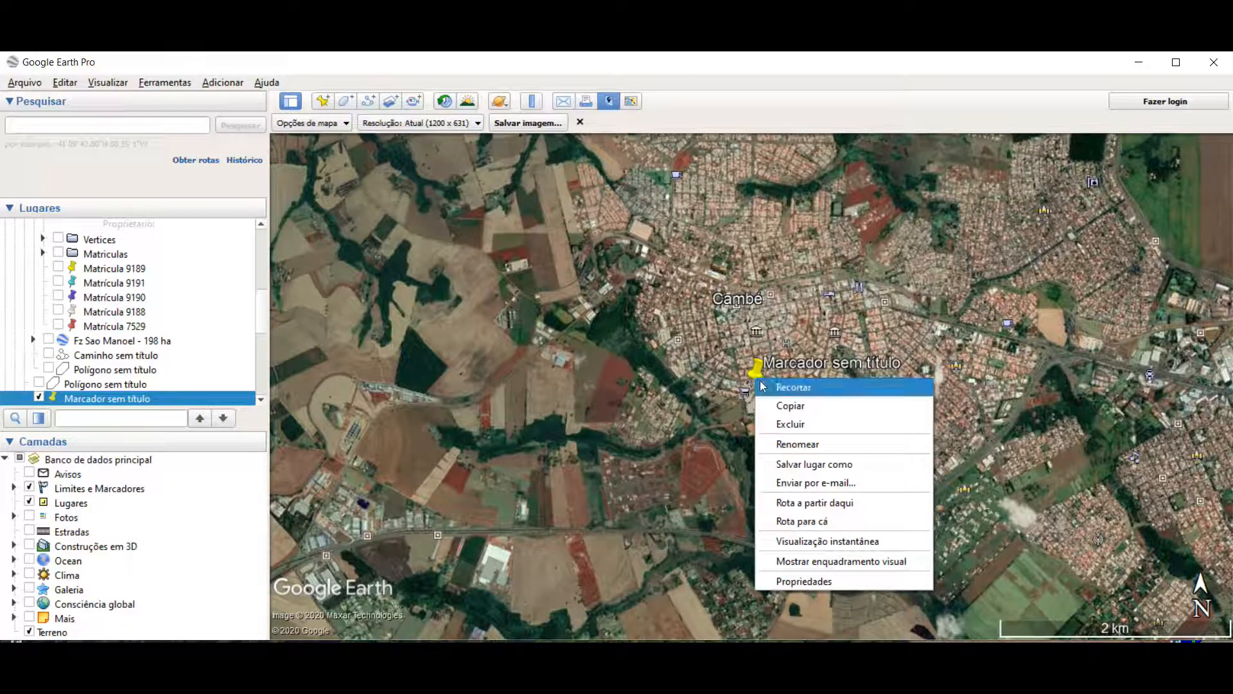
{"action": "left_click", "coordinate": [793, 583]}
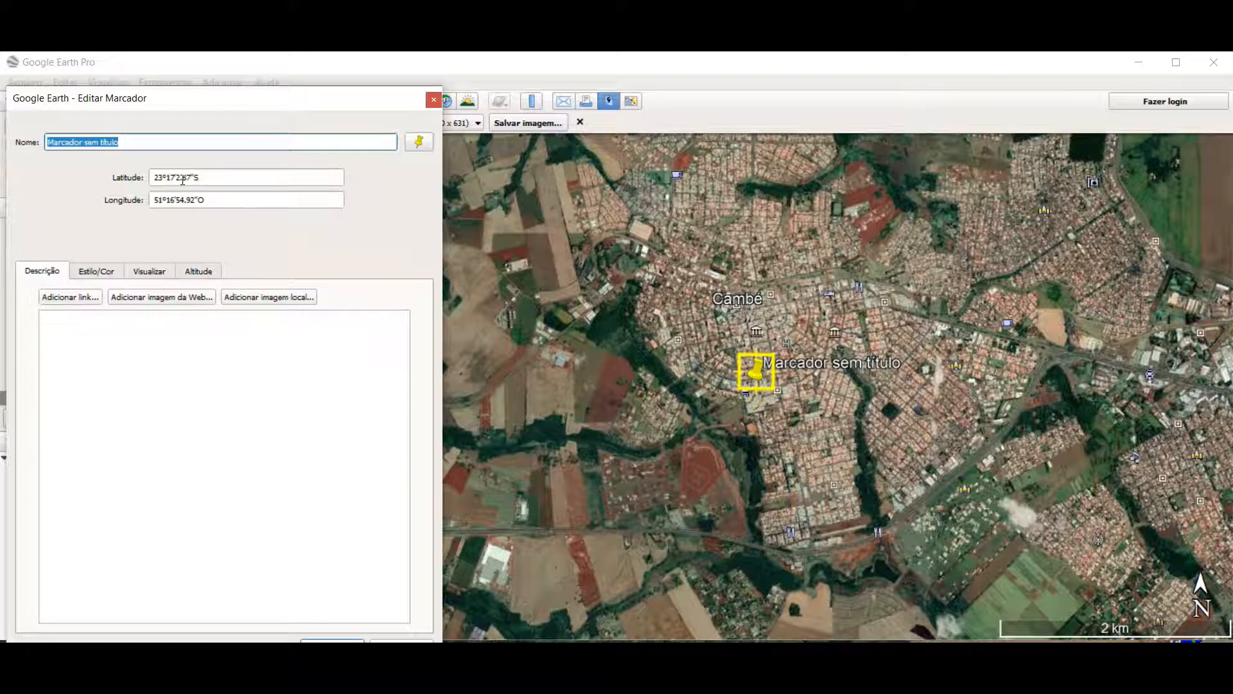
{"action": "left_click", "coordinate": [433, 100]}
Step: Review the 3D view and navigation settings in the program options and close them
{"action": "left_click", "coordinate": [177, 82]}
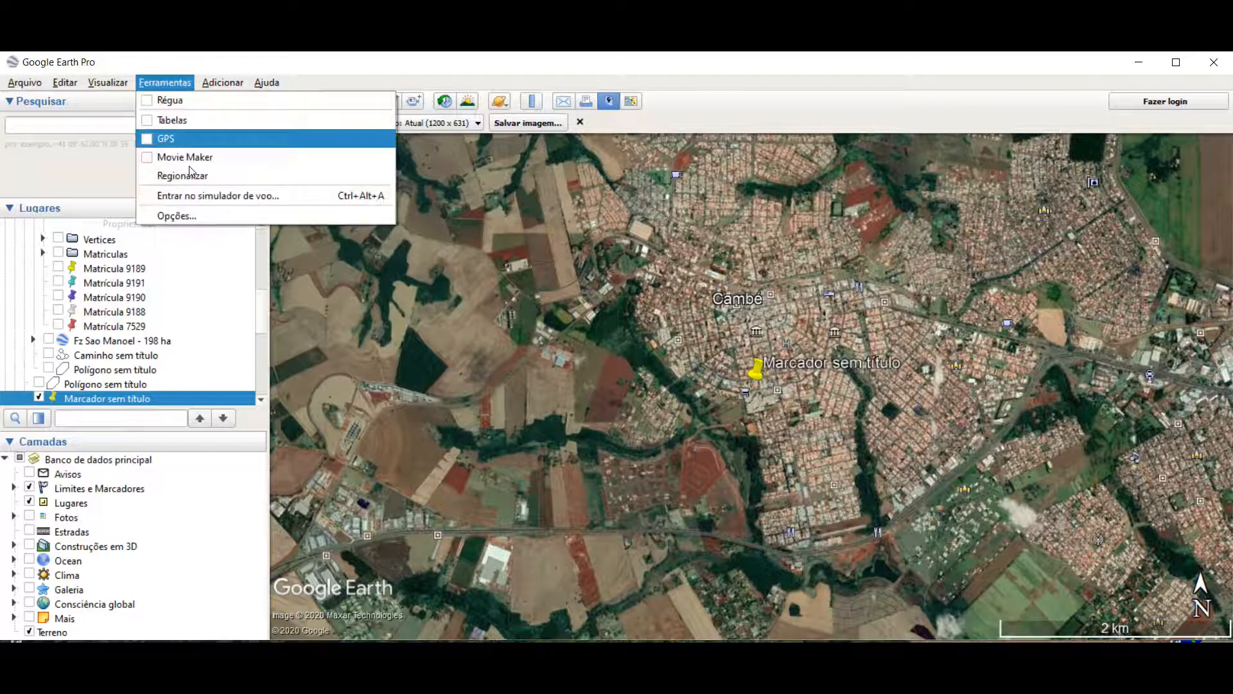
{"action": "left_click", "coordinate": [188, 217]}
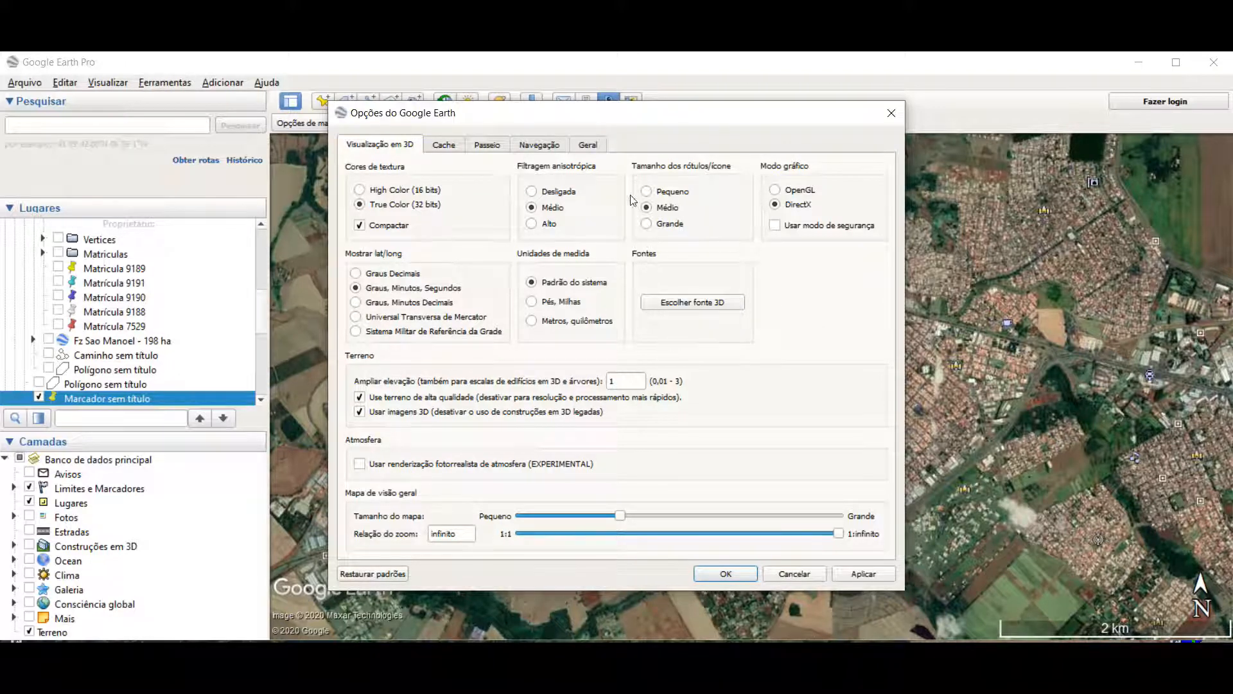
{"action": "left_click", "coordinate": [535, 146]}
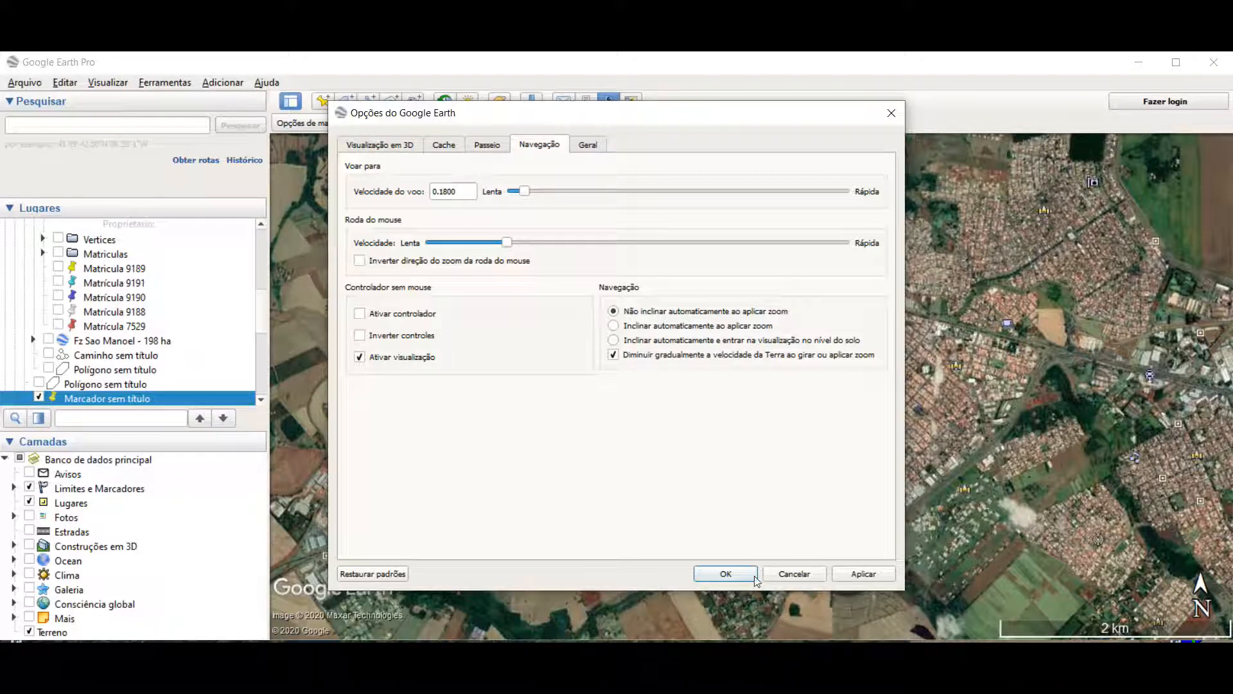
{"action": "left_click", "coordinate": [725, 574]}
Step: Zoom in to street level on the untitled placemark and close the map image saving options
{"action": "scroll", "coordinate": [758, 388], "scroll_direction": "up", "scroll_amount": 3}
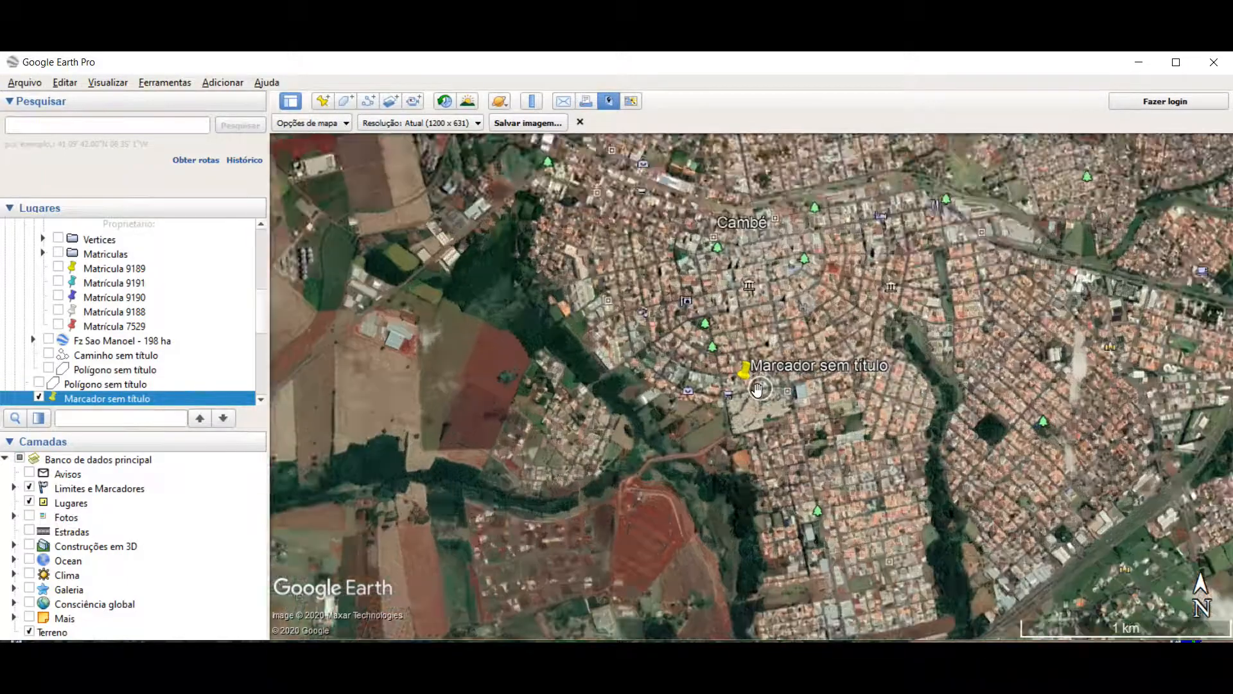
{"action": "scroll", "coordinate": [758, 389], "scroll_direction": "up", "scroll_amount": 5}
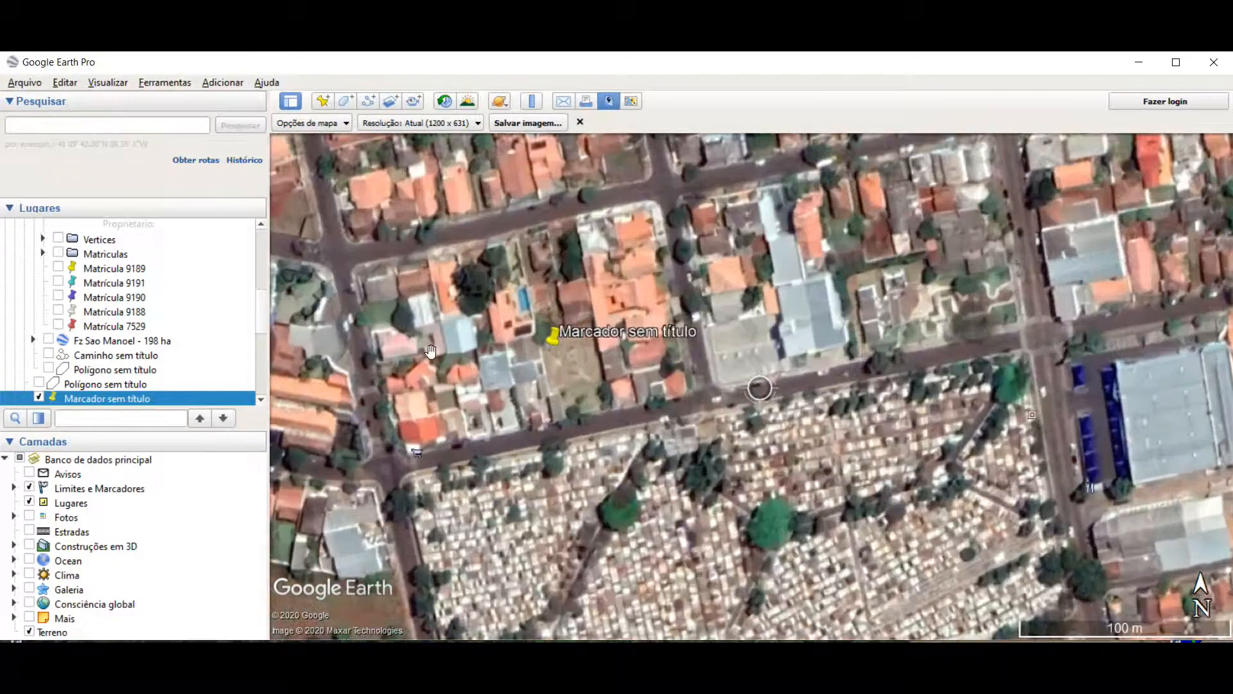
{"action": "left_click_drag", "start_coordinate": [456, 323], "coordinate": [731, 327]}
{"action": "scroll", "coordinate": [731, 327], "scroll_direction": "up", "scroll_amount": 1}
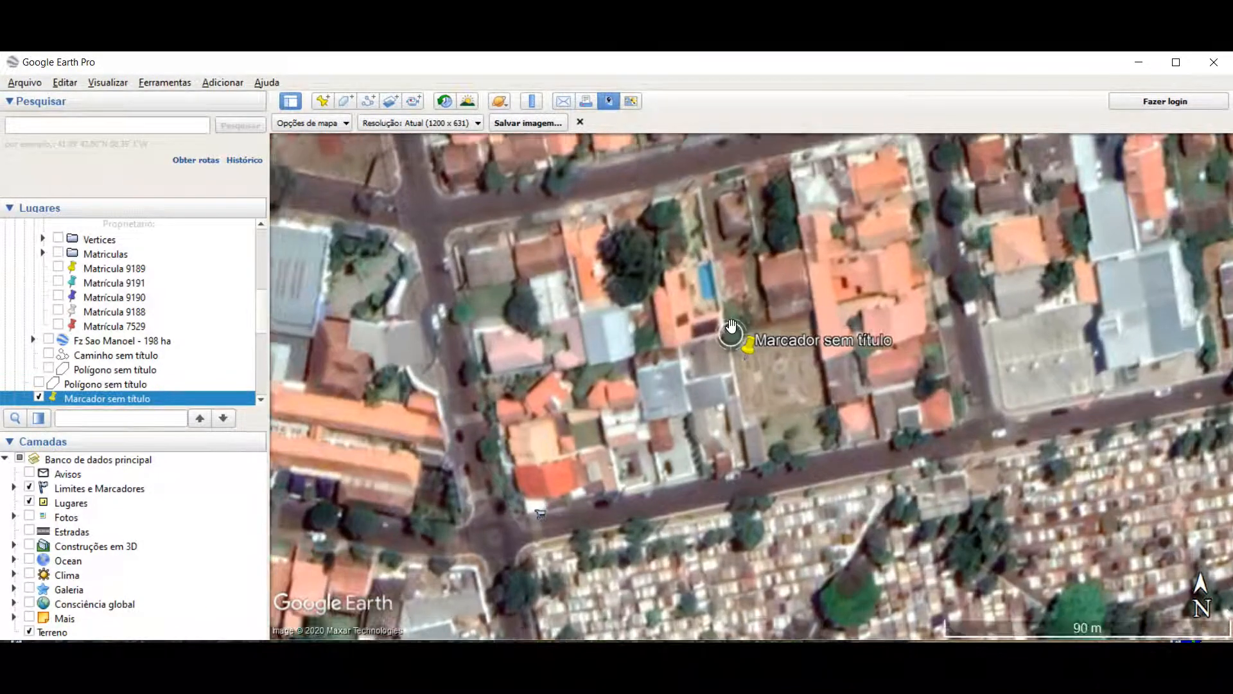
{"action": "scroll", "coordinate": [731, 328], "scroll_direction": "up", "scroll_amount": 2}
{"action": "scroll", "coordinate": [833, 391], "scroll_direction": "up", "scroll_amount": 1}
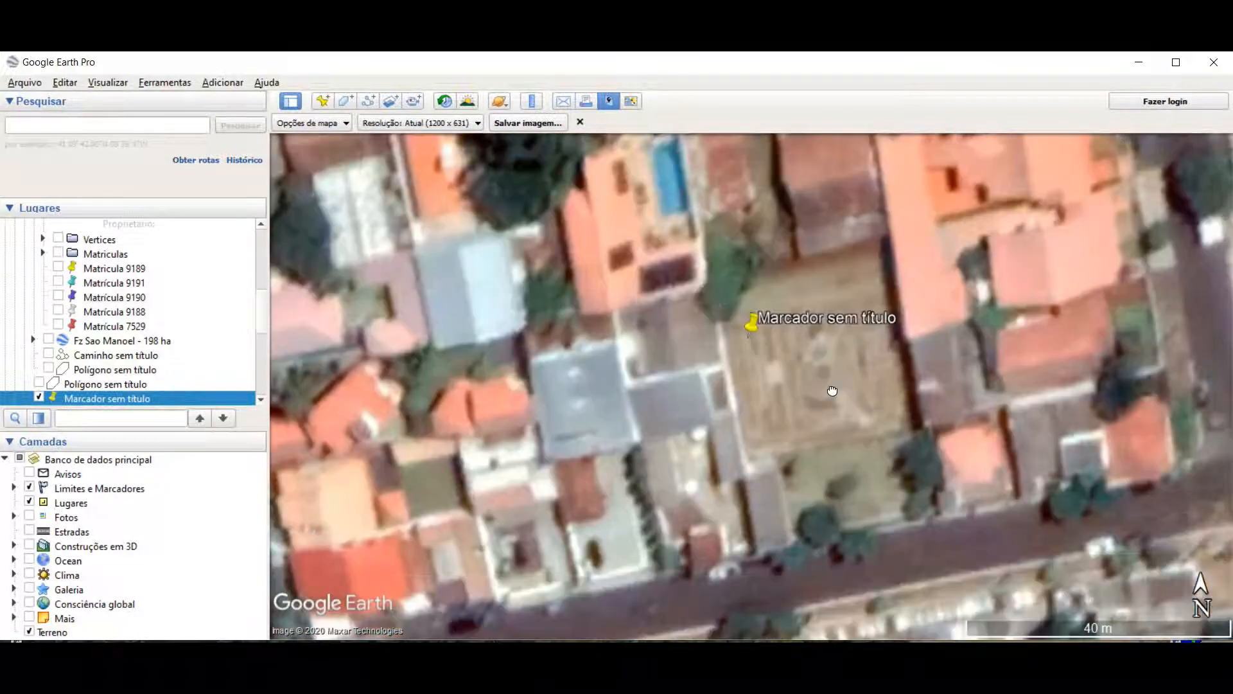
{"action": "left_click", "coordinate": [580, 122]}
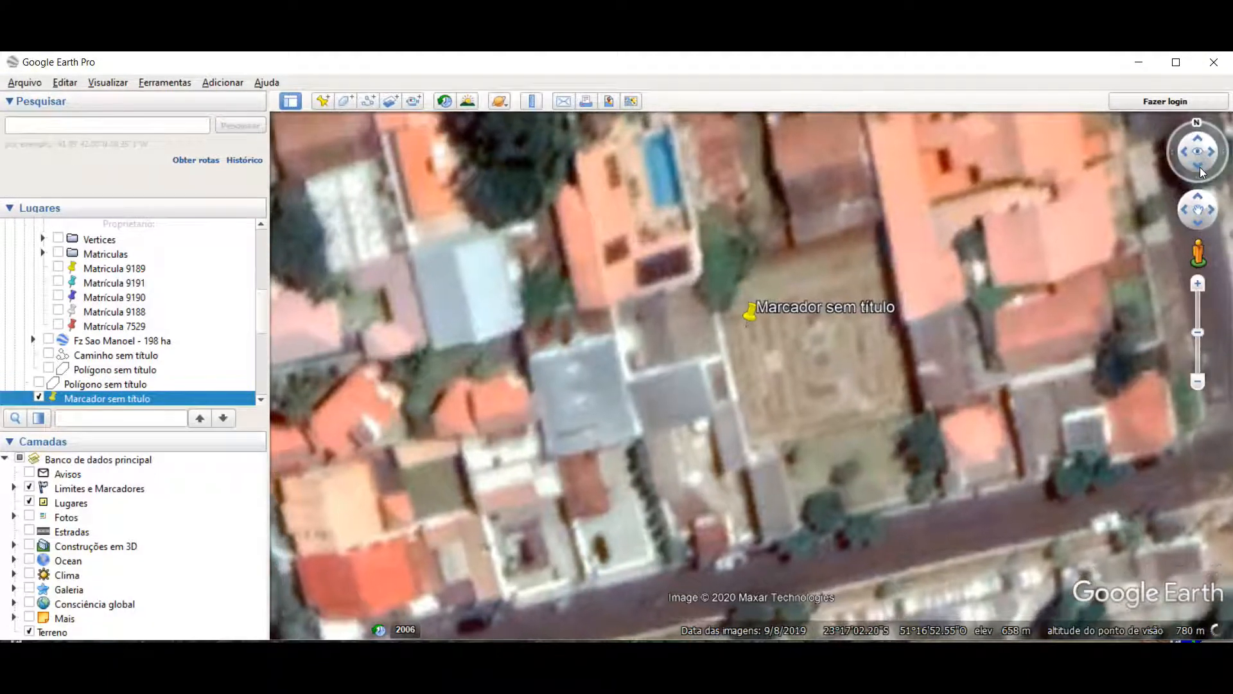
Step: Tilt the view towards the horizon and rotate it around the untitled placemark, restoring the top-down, north-up orientation
{"action": "left_click_drag", "start_coordinate": [1185, 152], "coordinate": [1199, 143]}
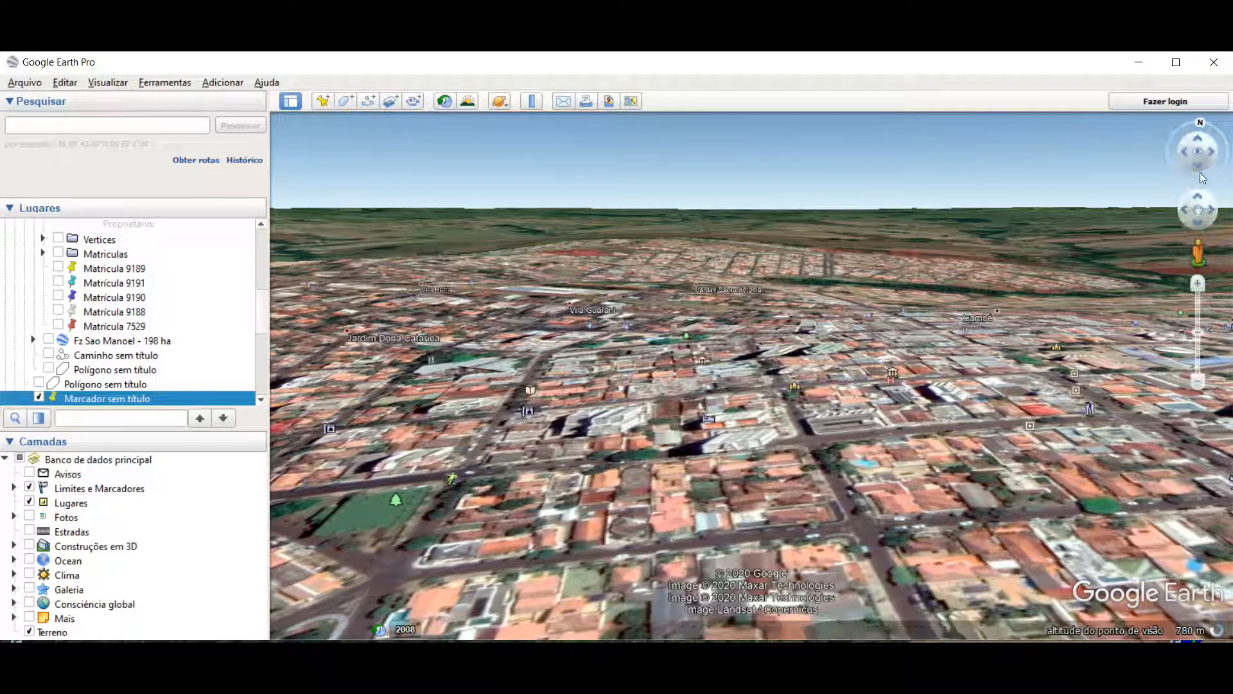
{"action": "left_click", "coordinate": [1198, 164]}
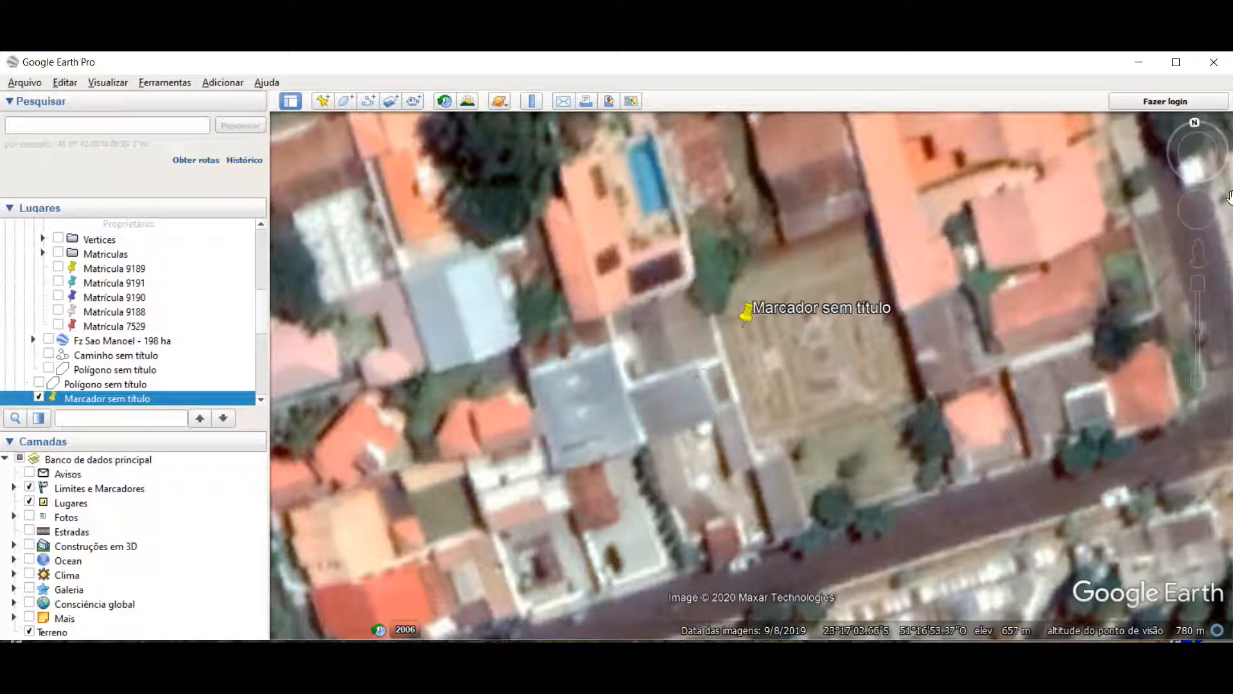
{"action": "left_click", "coordinate": [1184, 153]}
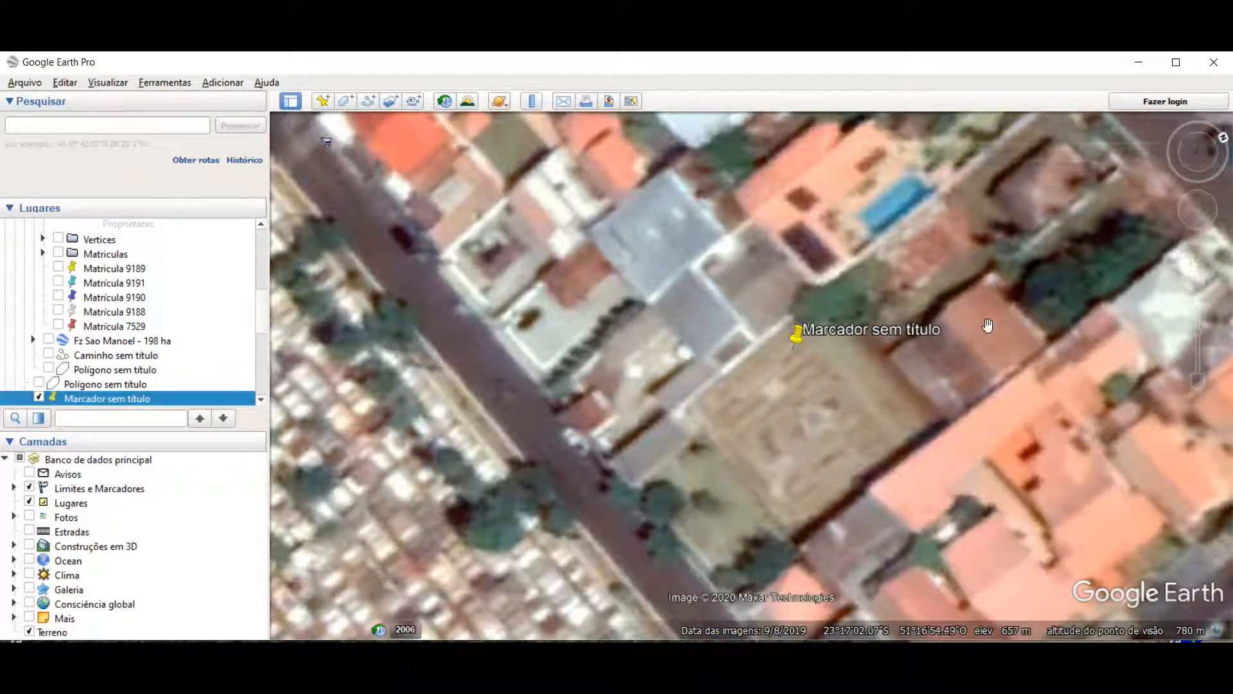
{"action": "left_click", "coordinate": [1224, 139]}
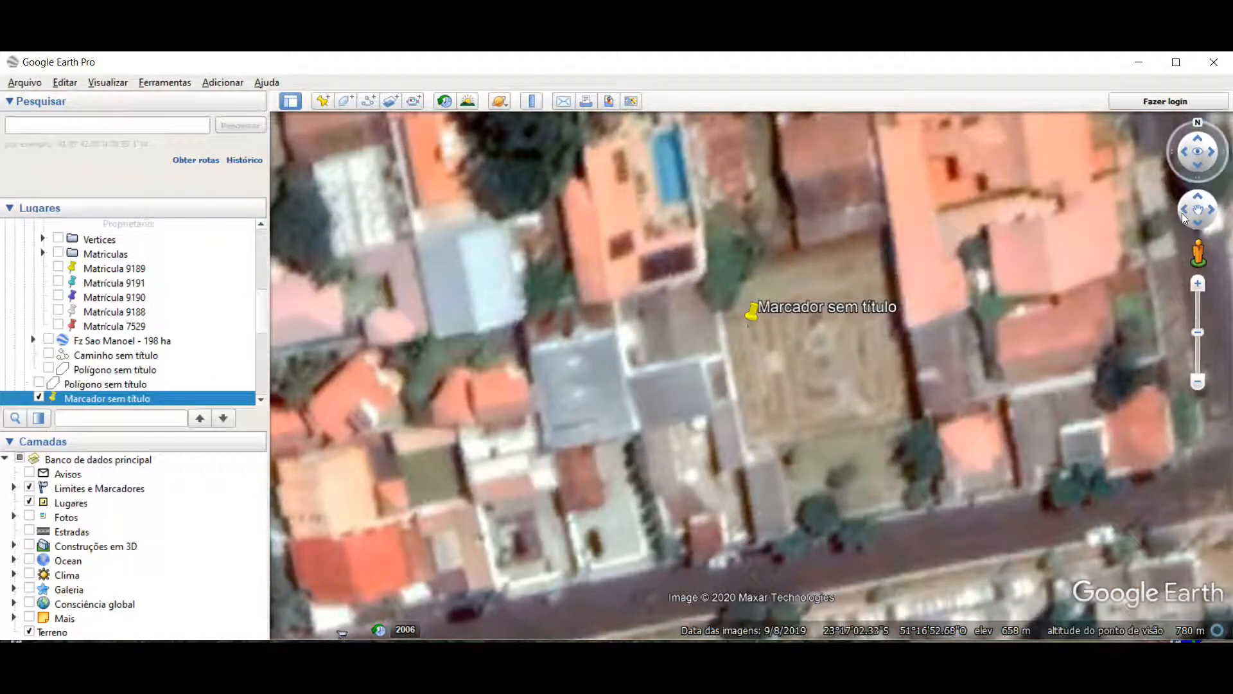
Step: Pan the map around the untitled placemark and zoom out until the surrounding city blocks are shown
{"action": "left_click_drag", "start_coordinate": [1182, 210], "coordinate": [1204, 226]}
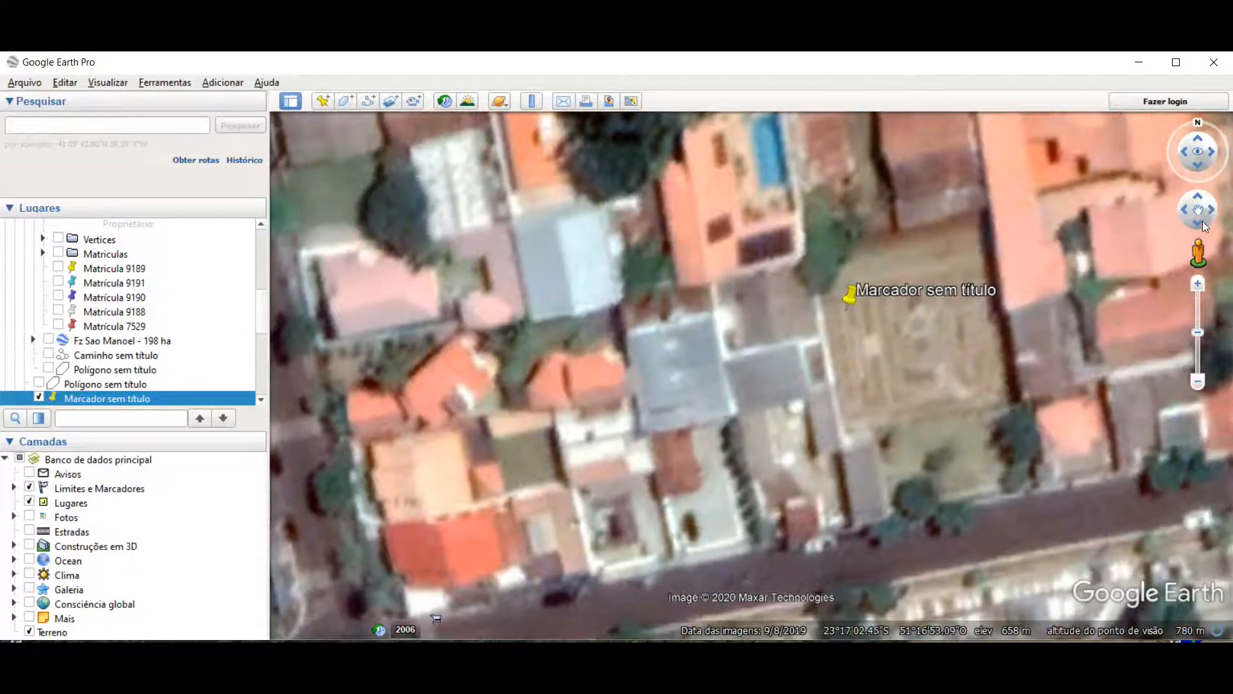
{"action": "left_click", "coordinate": [1201, 222]}
{"action": "left_click", "coordinate": [1200, 194]}
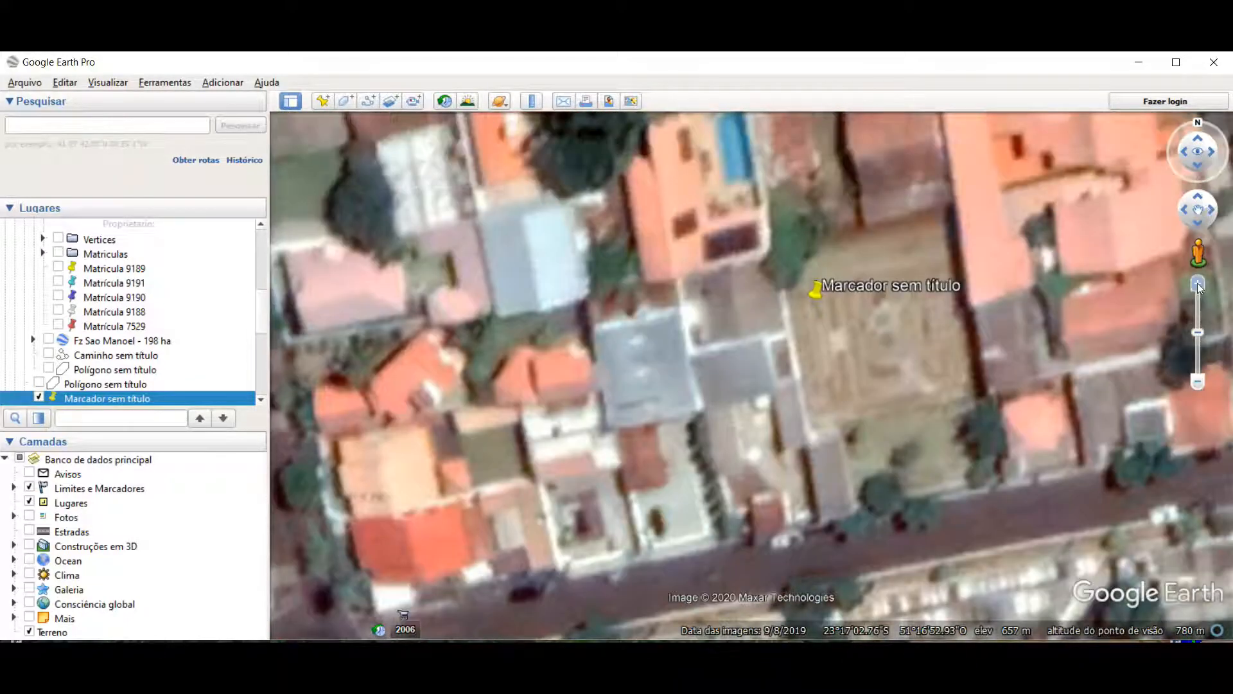
{"action": "left_click", "coordinate": [1198, 284]}
{"action": "left_click", "coordinate": [1199, 384]}
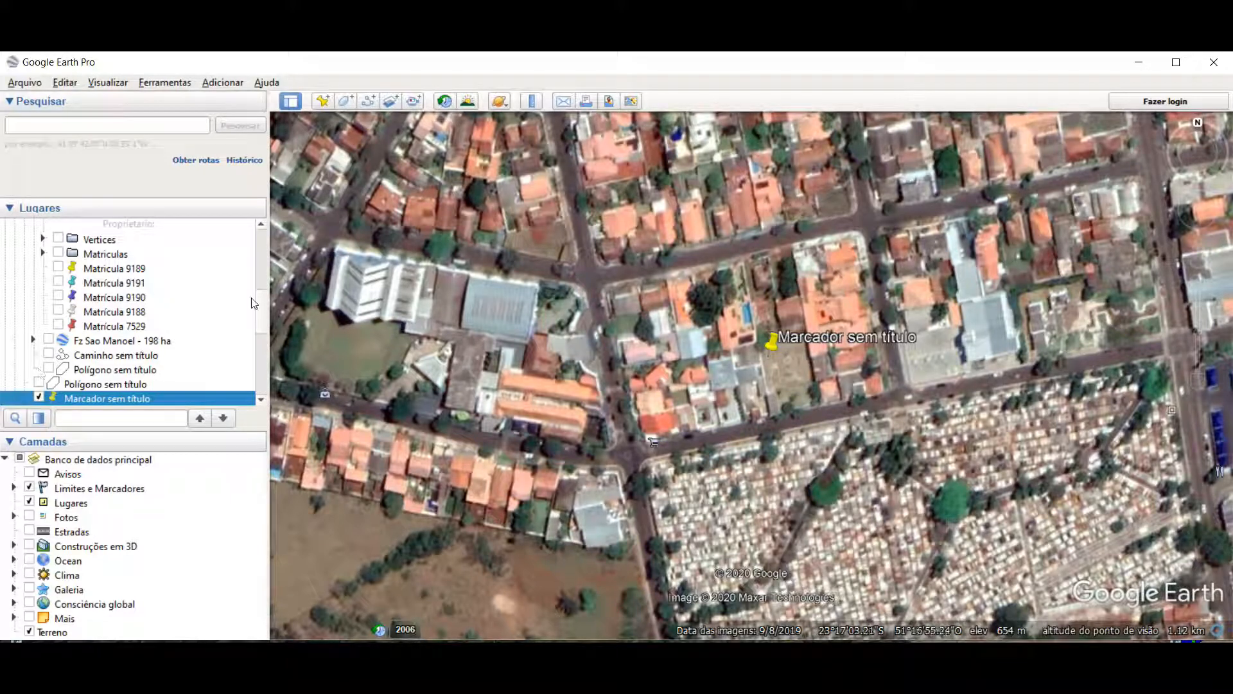
Step: Collapse the Meus lugares folder and hide its contents on the map
{"action": "left_click_drag", "start_coordinate": [261, 305], "coordinate": [257, 222]}
{"action": "left_click", "coordinate": [5, 226]}
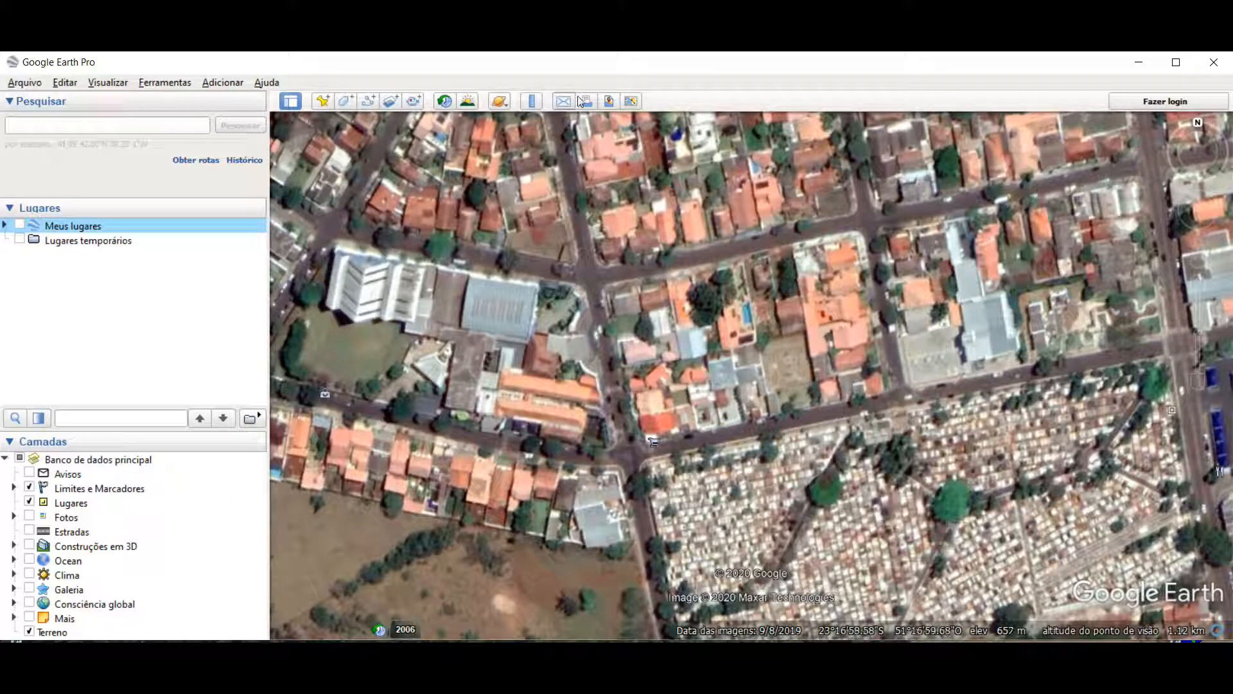
Step: Start a new placemark and give it the purple pushpin icon
{"action": "left_click", "coordinate": [323, 102]}
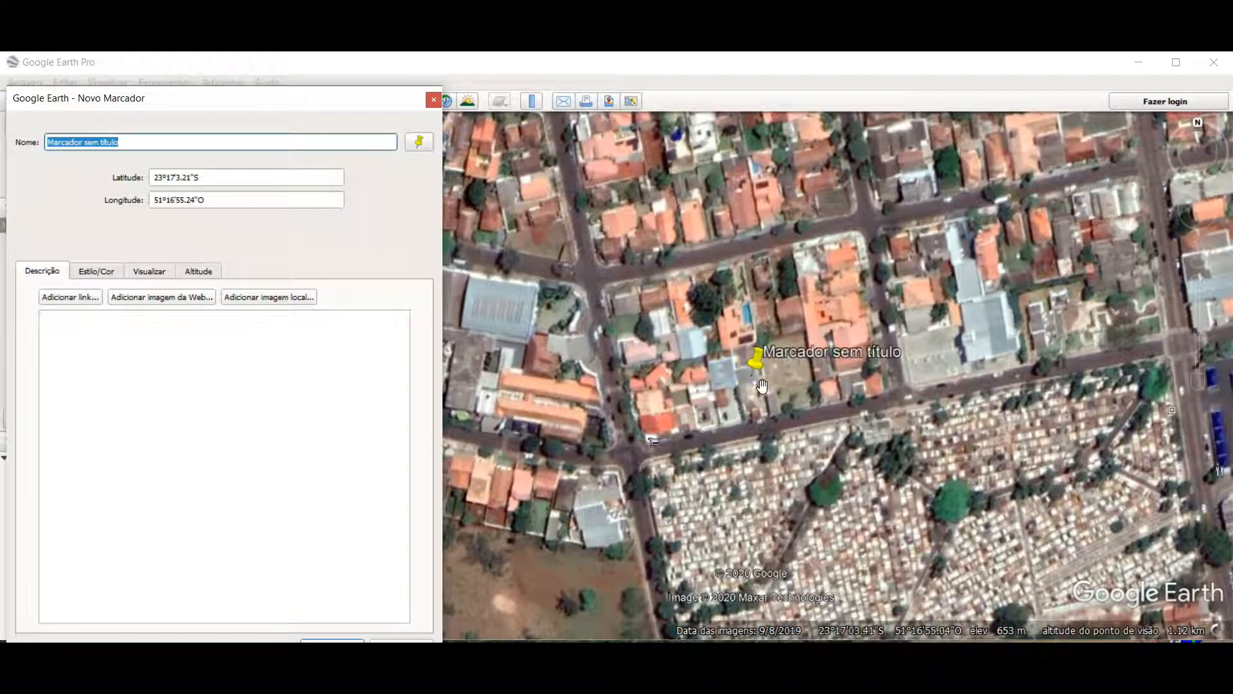
{"action": "left_click", "coordinate": [419, 144]}
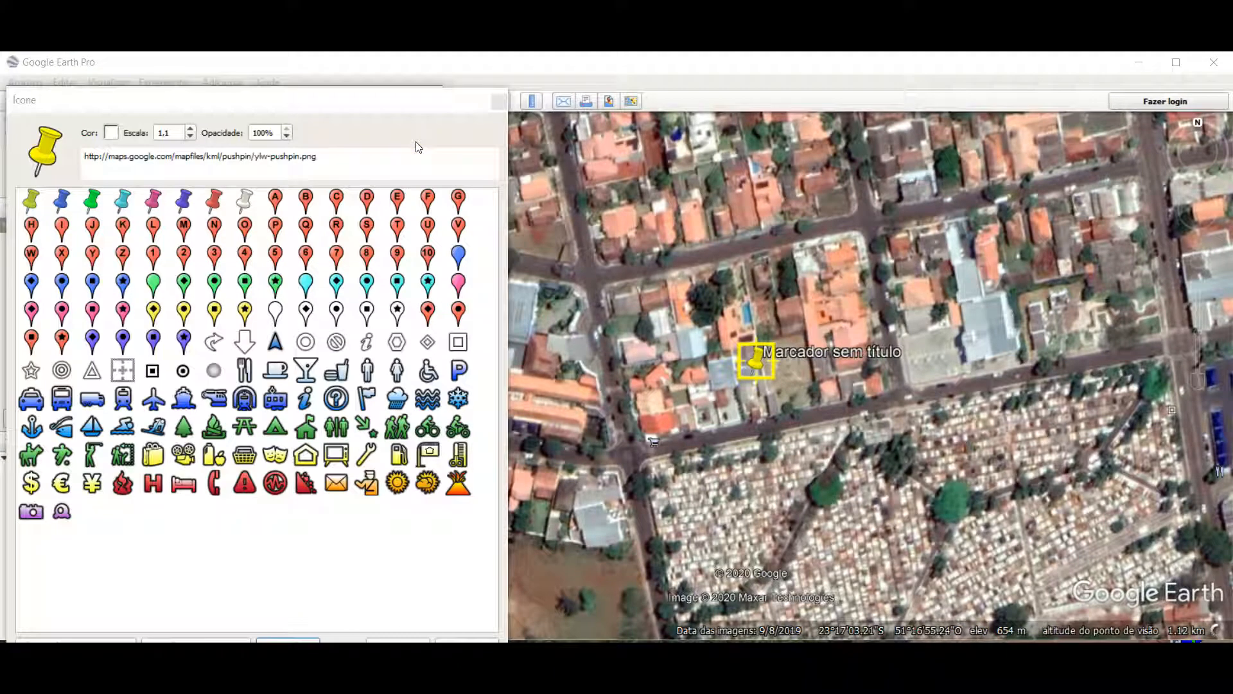
{"action": "left_click", "coordinate": [185, 202]}
{"action": "left_click", "coordinate": [395, 639]}
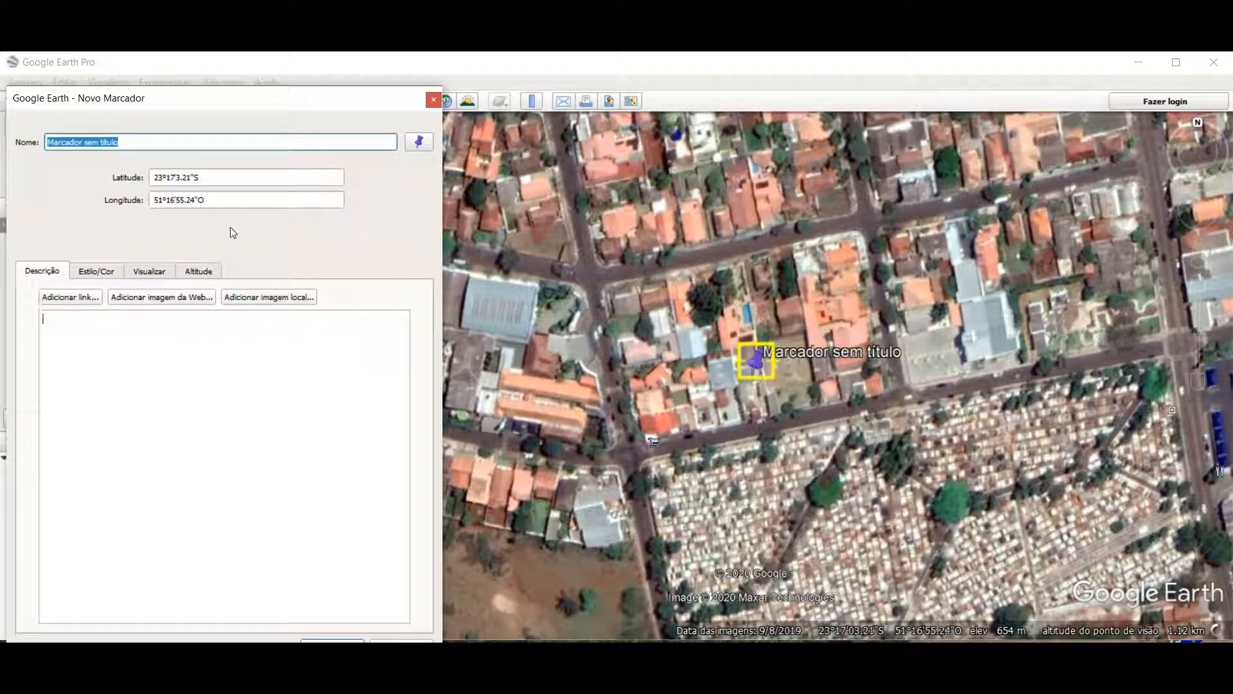
Step: Review the new placemark's style settings, move it northeast onto the orange-roofed building and discard the placemark
{"action": "left_click", "coordinate": [97, 271]}
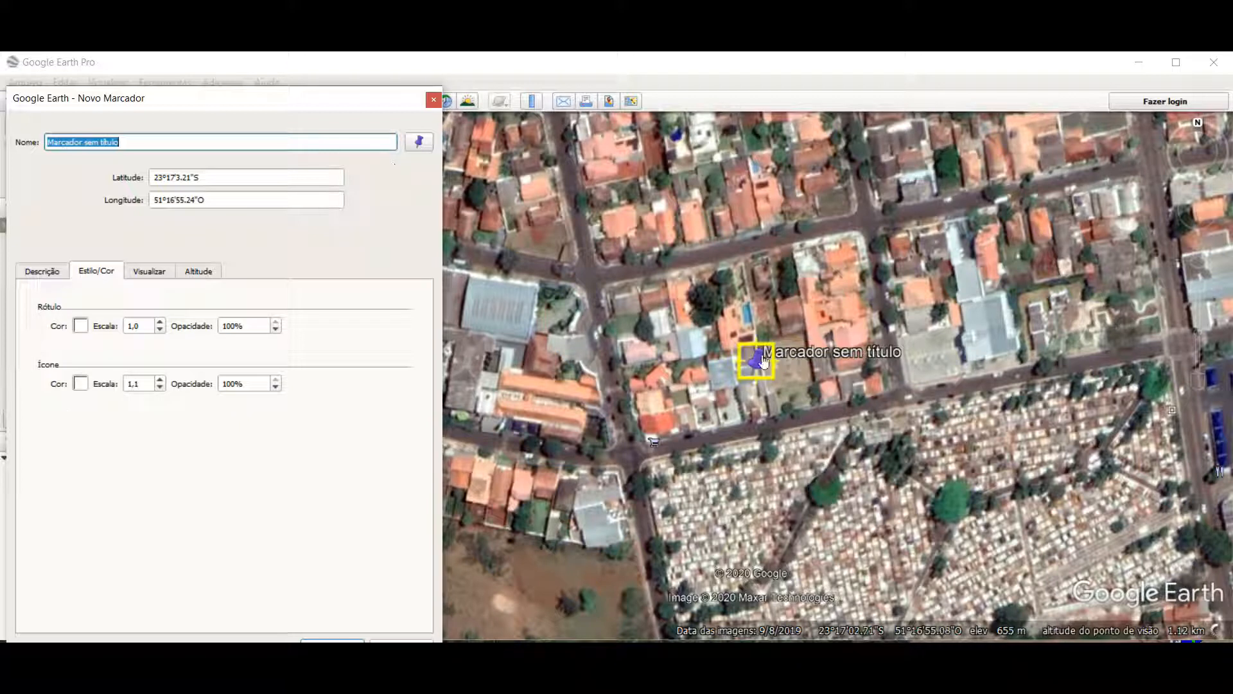
{"action": "left_click_drag", "start_coordinate": [758, 369], "coordinate": [848, 305]}
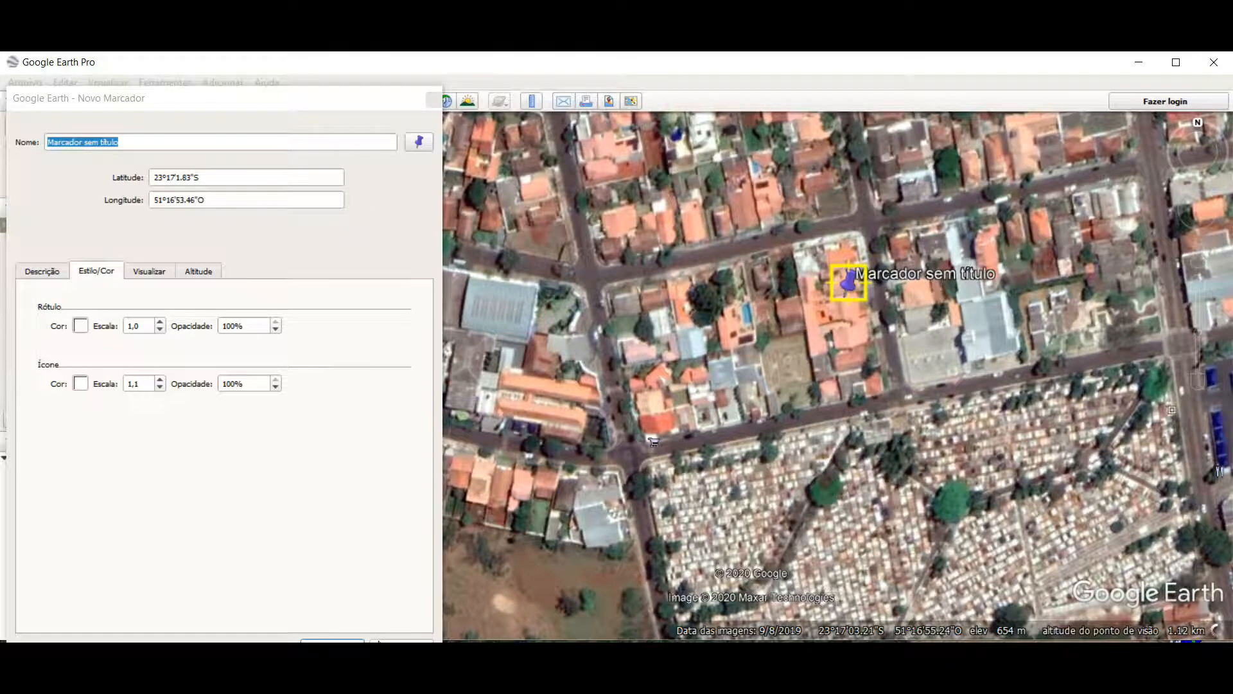
{"action": "left_click", "coordinate": [385, 640]}
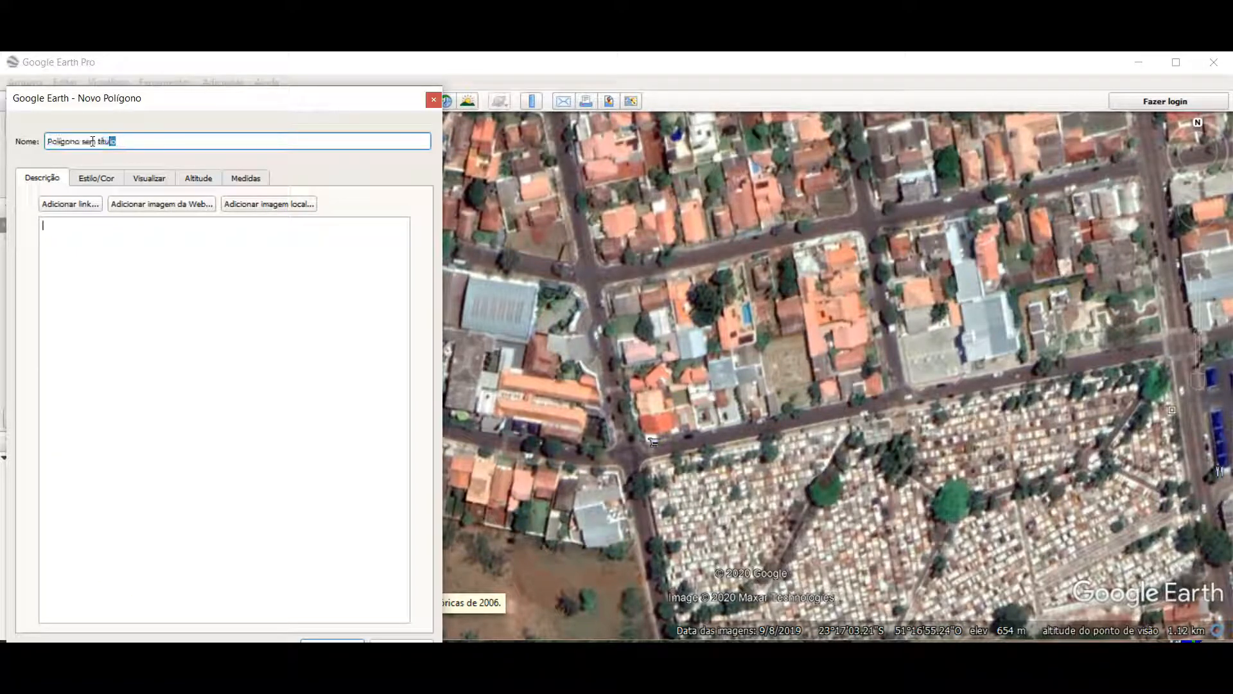
Step: Name the new polygon Poligono1 and set its area style to Circunscrito
{"action": "type", "text": "Poligono1"}
{"action": "left_click", "coordinate": [95, 186]}
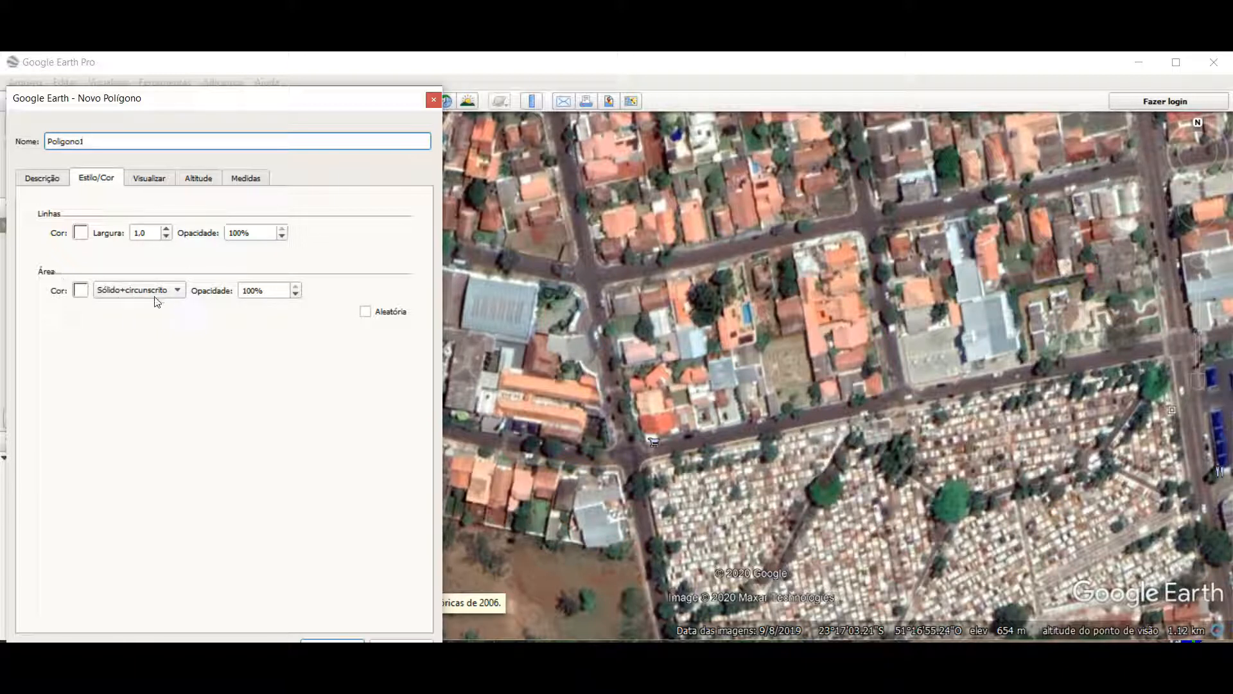
{"action": "left_click", "coordinate": [178, 292]}
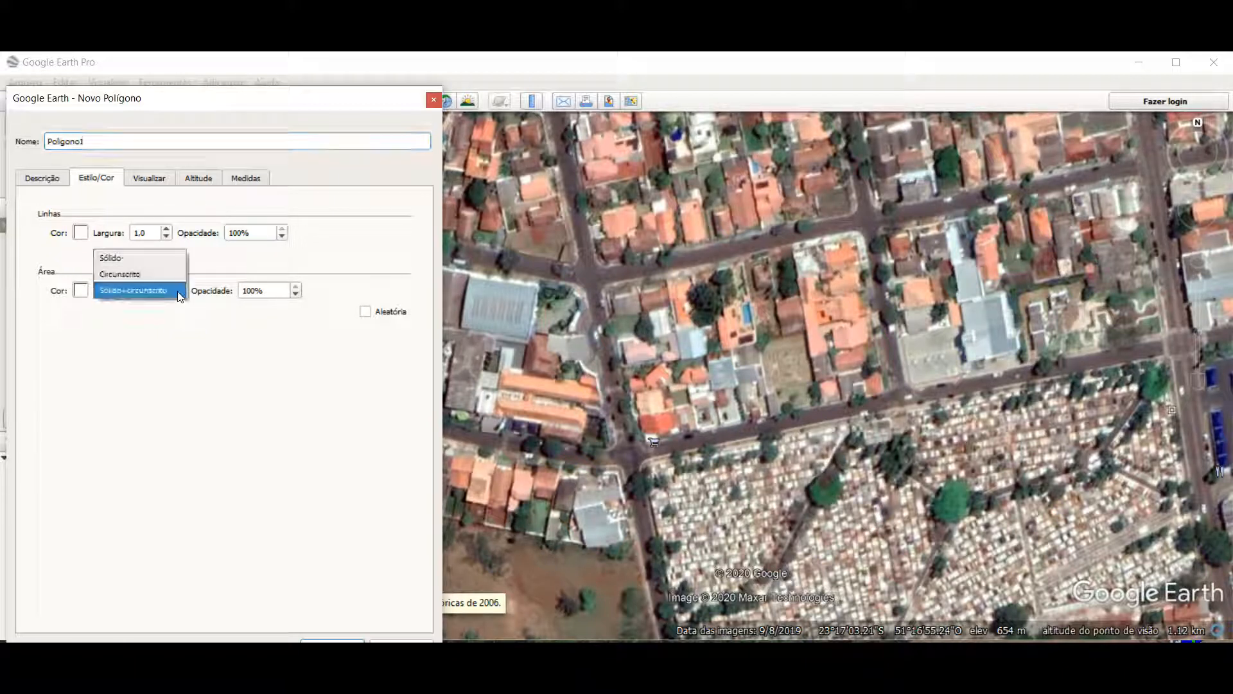
{"action": "left_click", "coordinate": [125, 276]}
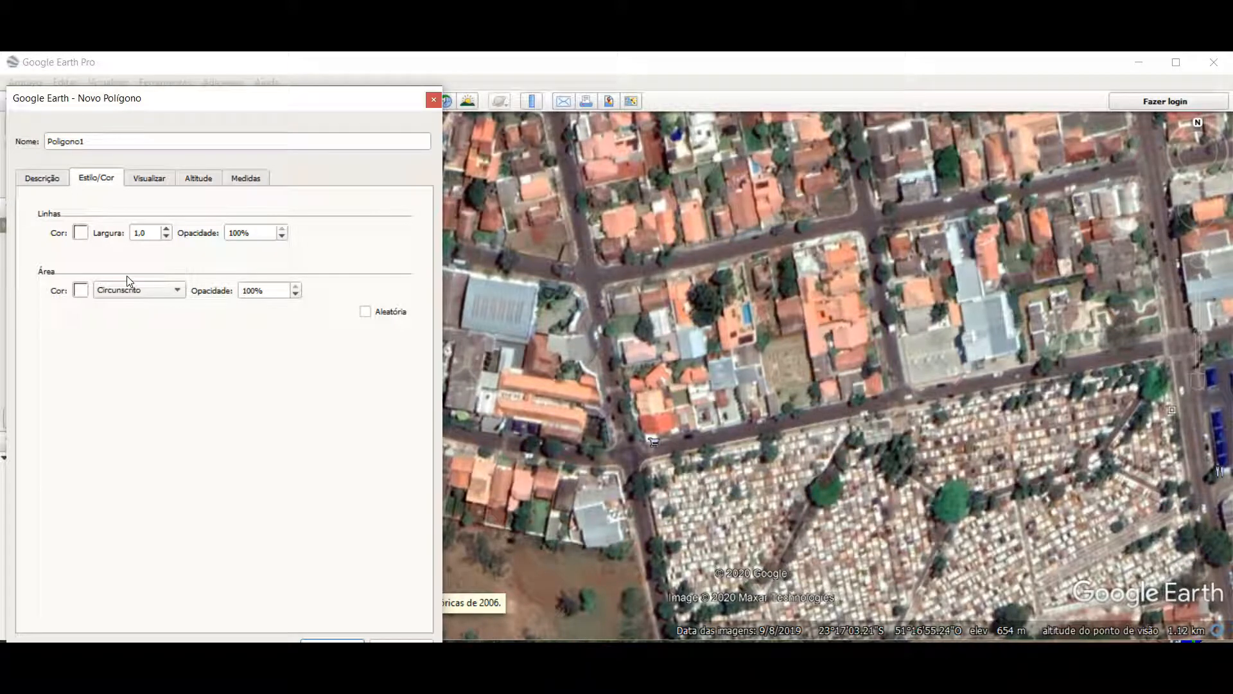
Step: Set the polygon's line colour to red (#ff0000)
{"action": "left_click", "coordinate": [81, 232]}
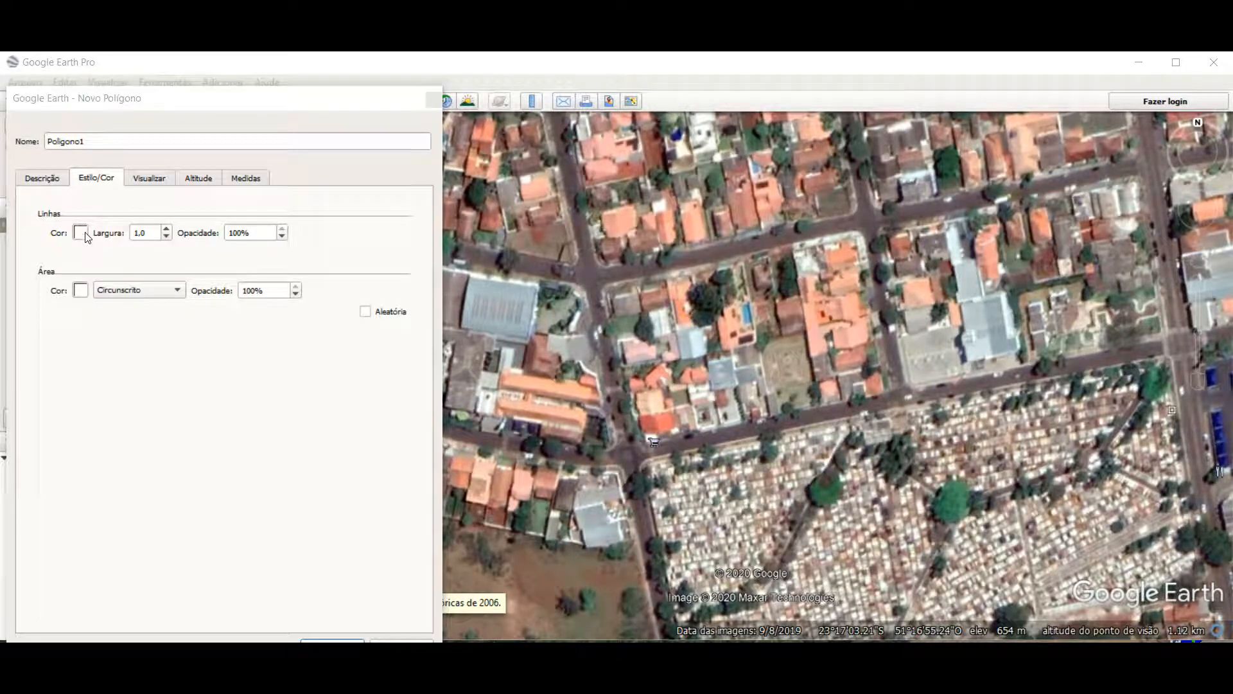
{"action": "left_click", "coordinate": [51, 305]}
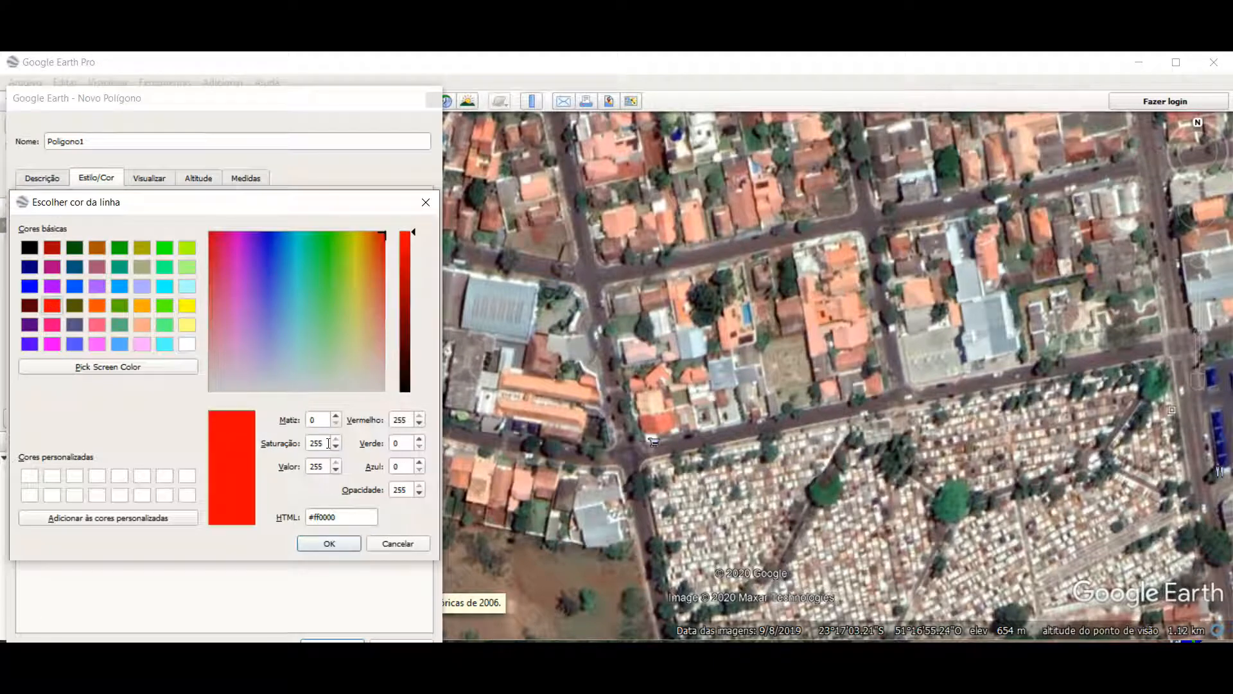
{"action": "left_click", "coordinate": [329, 543]}
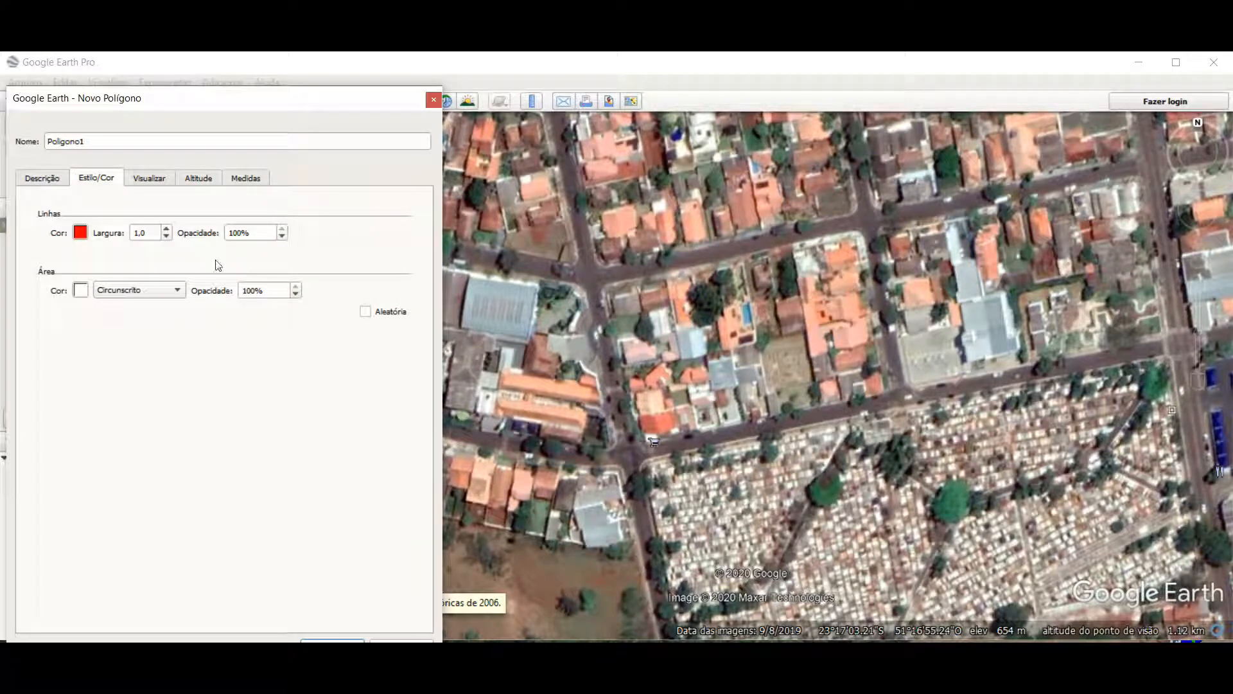
{"action": "mouse_move", "coordinate": [348, 108]}
{"action": "left_mouse_down"}
{"action": "mouse_move", "coordinate": [473, 116]}
{"action": "mouse_move", "coordinate": [342, 104]}
{"action": "left_mouse_up"}
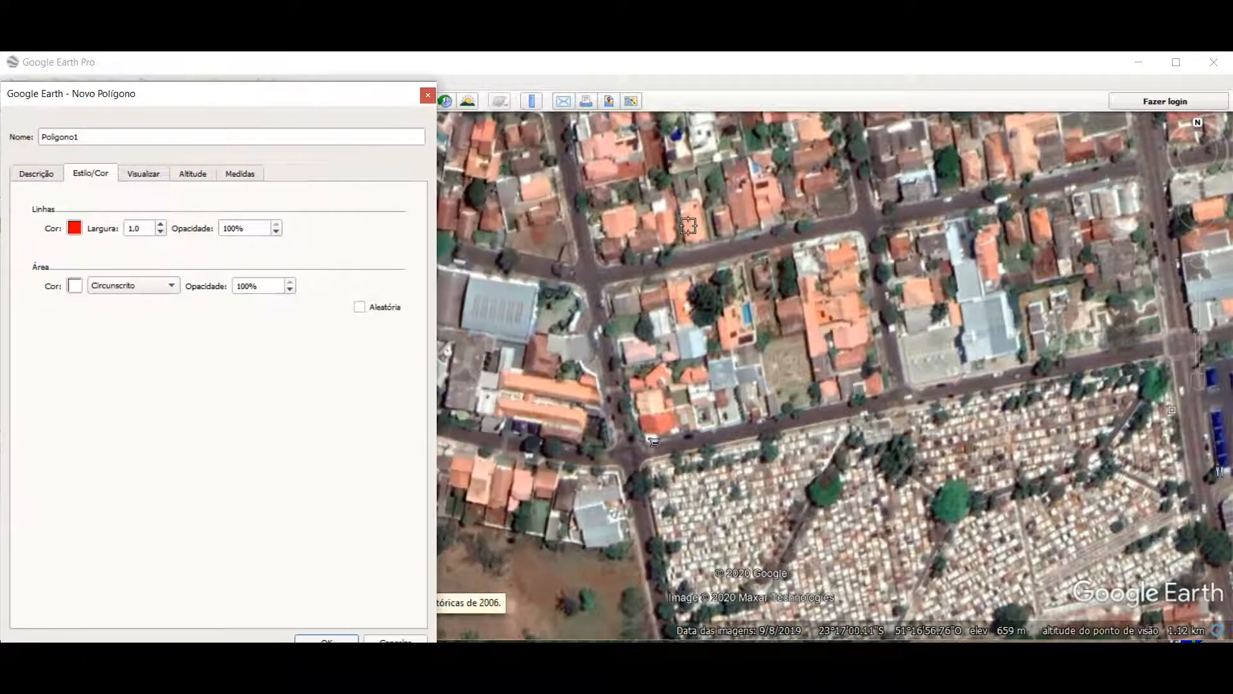
Step: Outline the city block north of the cemetery as a four-cornered polygon with a vertex at each street corner
{"action": "left_click", "coordinate": [602, 284]}
{"action": "left_click", "coordinate": [857, 231]}
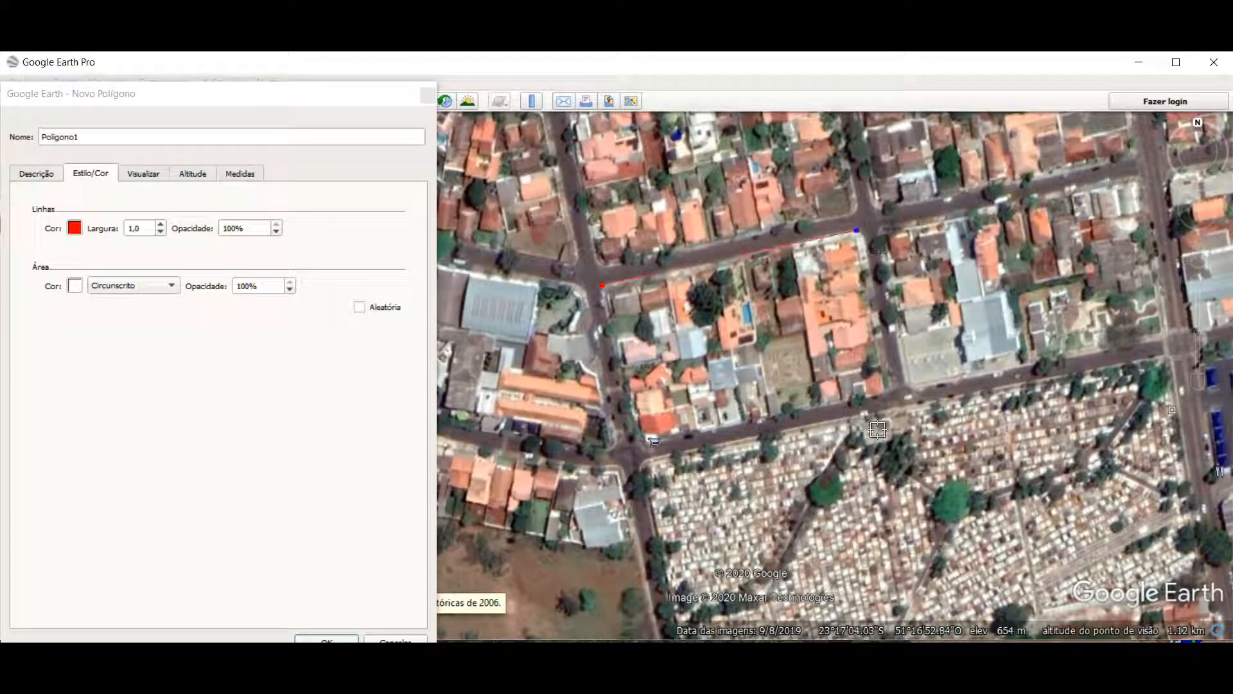
{"action": "left_click", "coordinate": [887, 395]}
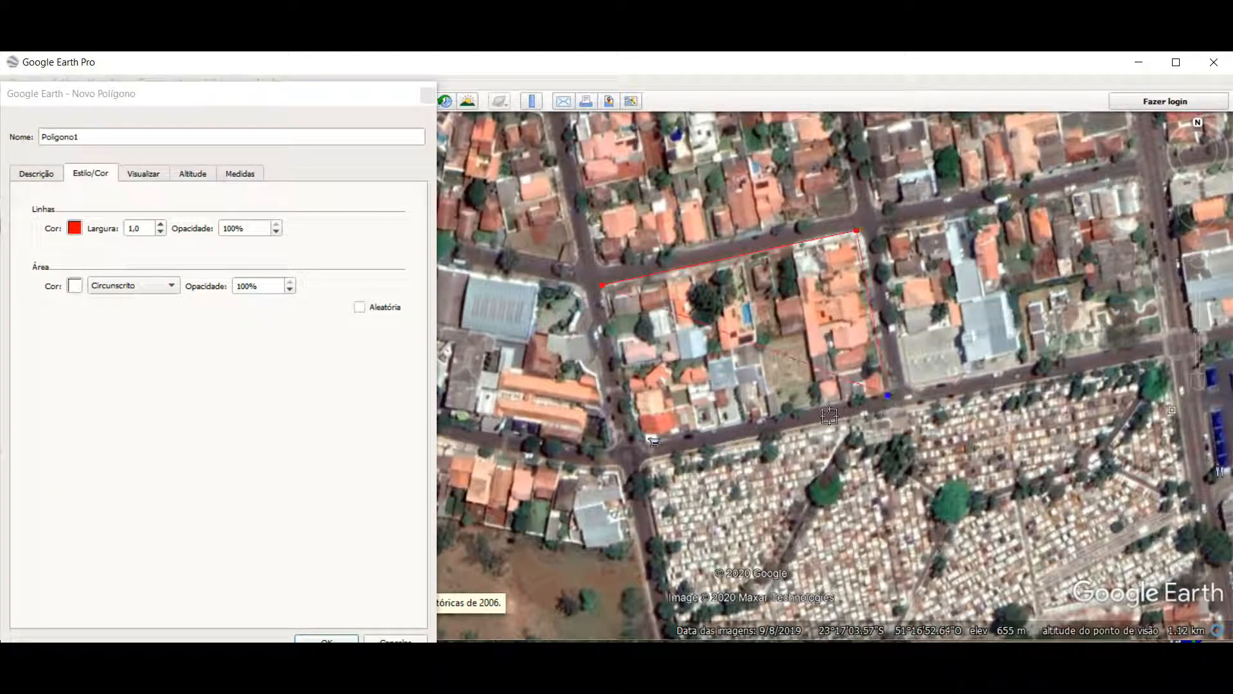
{"action": "left_click", "coordinate": [635, 443]}
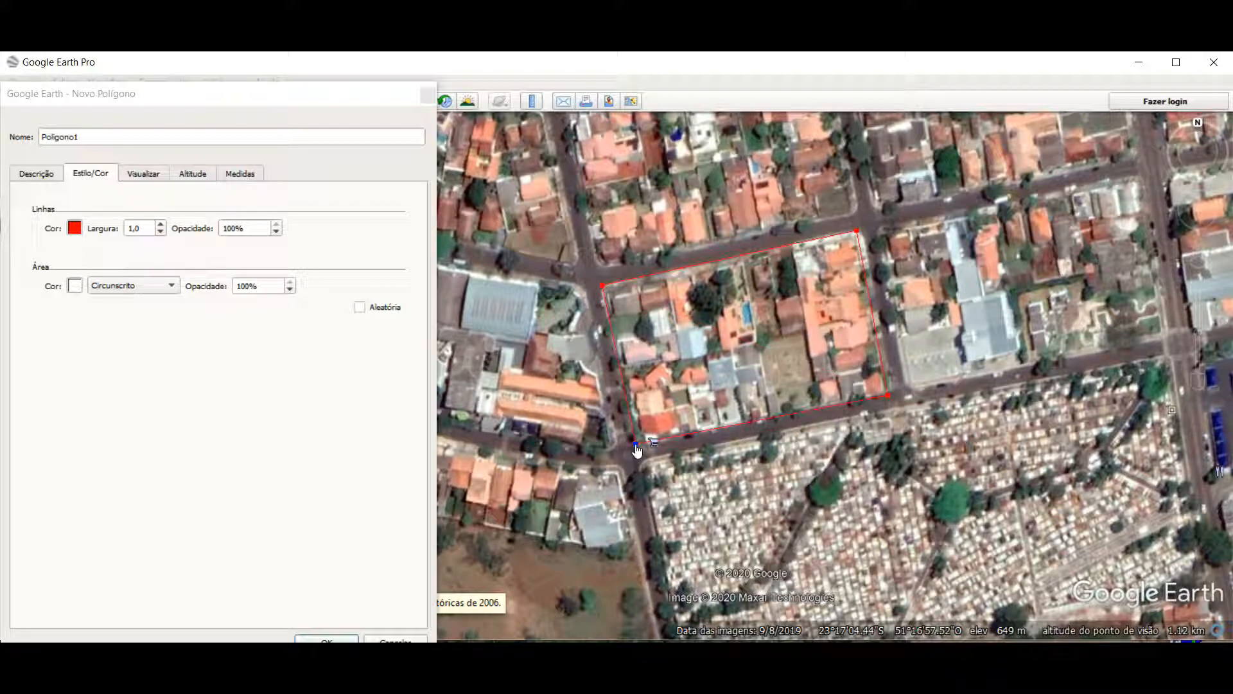
Step: Set the polygon's line width to 3.0
{"action": "left_click", "coordinate": [161, 225]}
{"action": "left_click", "coordinate": [161, 225]}
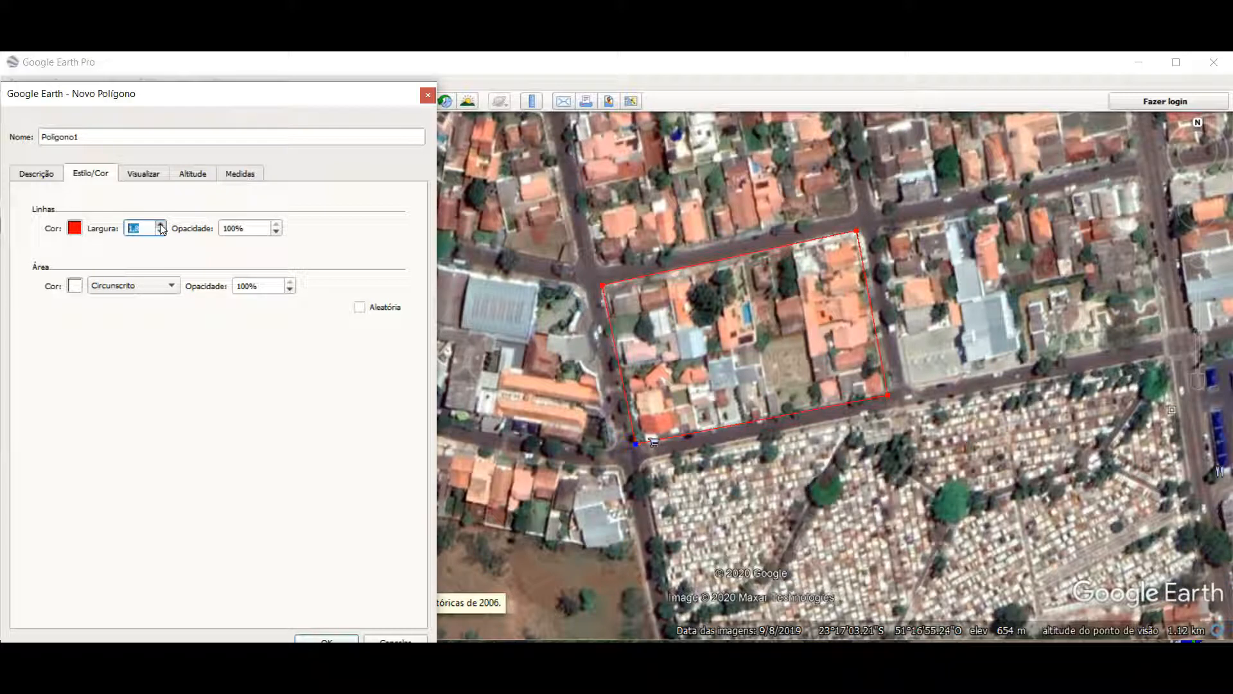
{"action": "left_click", "coordinate": [161, 225]}
{"action": "left_click", "coordinate": [161, 225]}
{"action": "left_click", "coordinate": [161, 225]}
{"action": "left_click", "coordinate": [161, 225]}
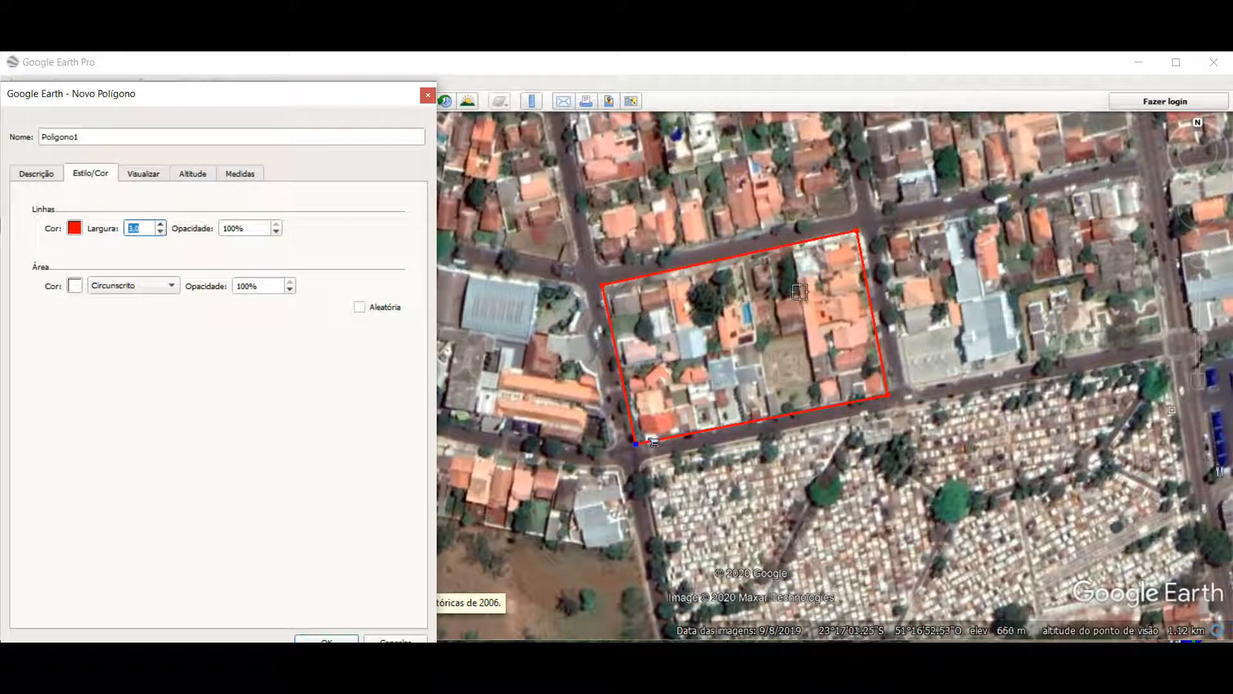
Step: Change the polygon's line colour to yellow
{"action": "left_click", "coordinate": [75, 230]}
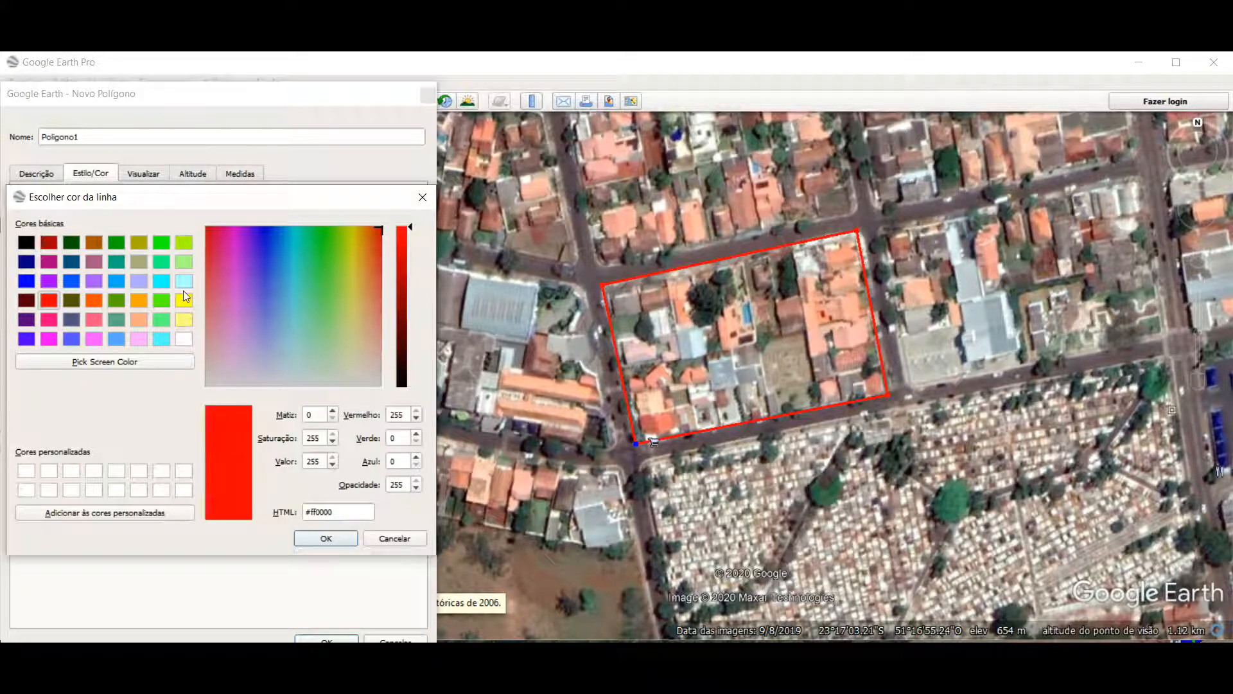
{"action": "left_click", "coordinate": [184, 300]}
{"action": "left_click", "coordinate": [347, 540]}
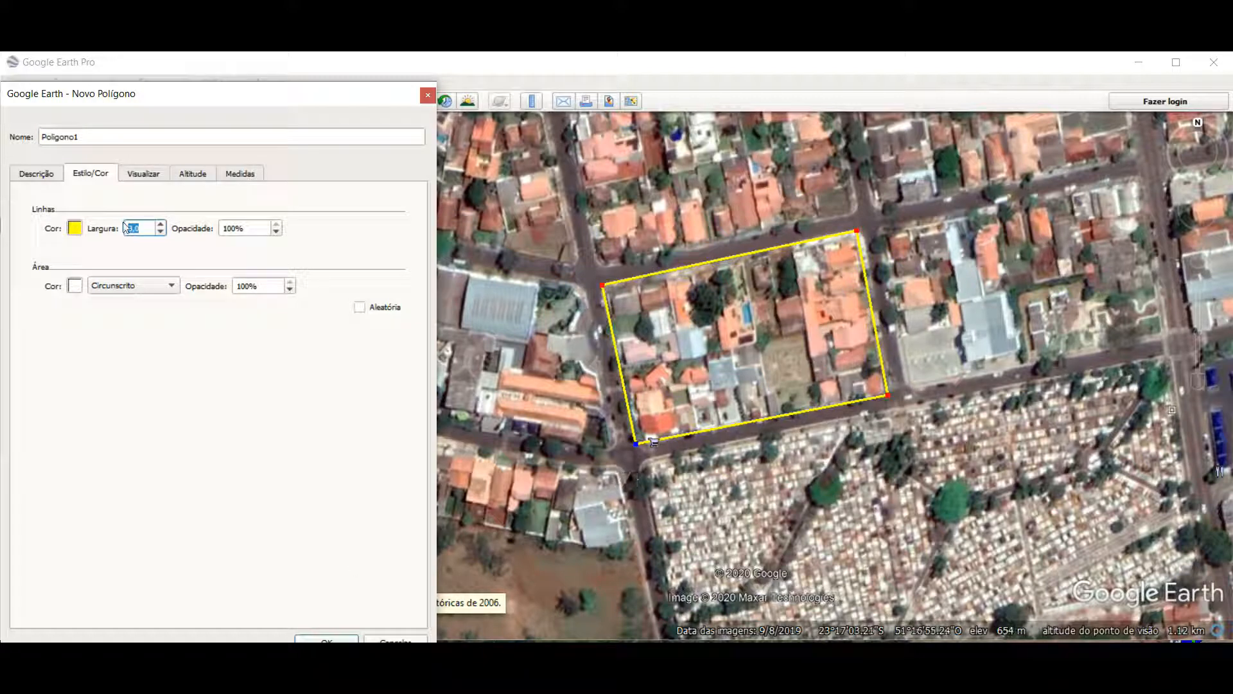
Step: Set the polygon's area style to Sólido+circunscrito and its fill colour to lime green (#aaff00)
{"action": "left_click", "coordinate": [166, 286]}
{"action": "left_click", "coordinate": [143, 302]}
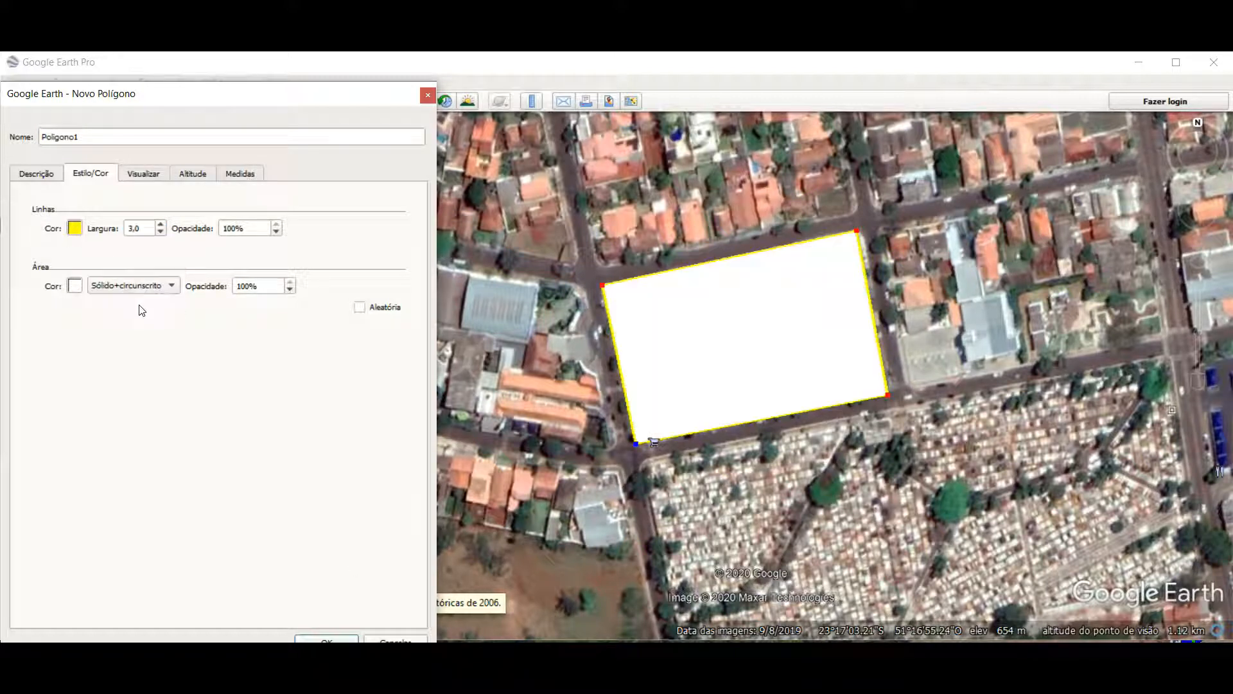
{"action": "left_click", "coordinate": [74, 287]}
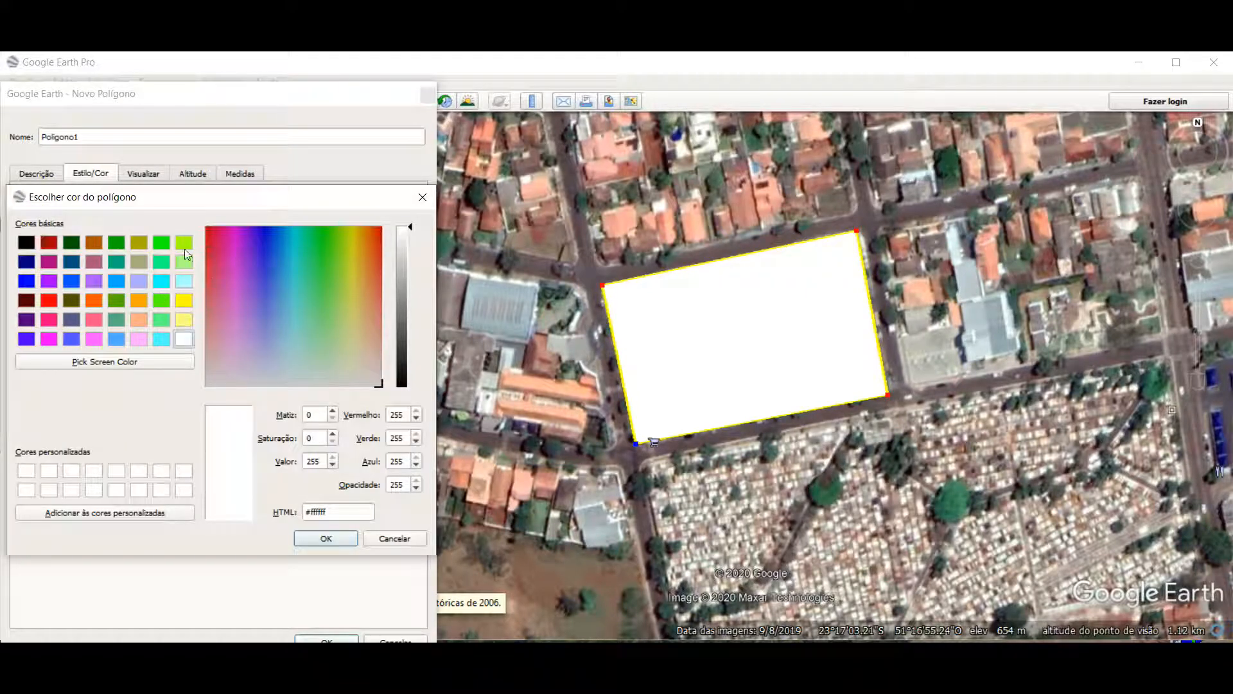
{"action": "left_click", "coordinate": [184, 247]}
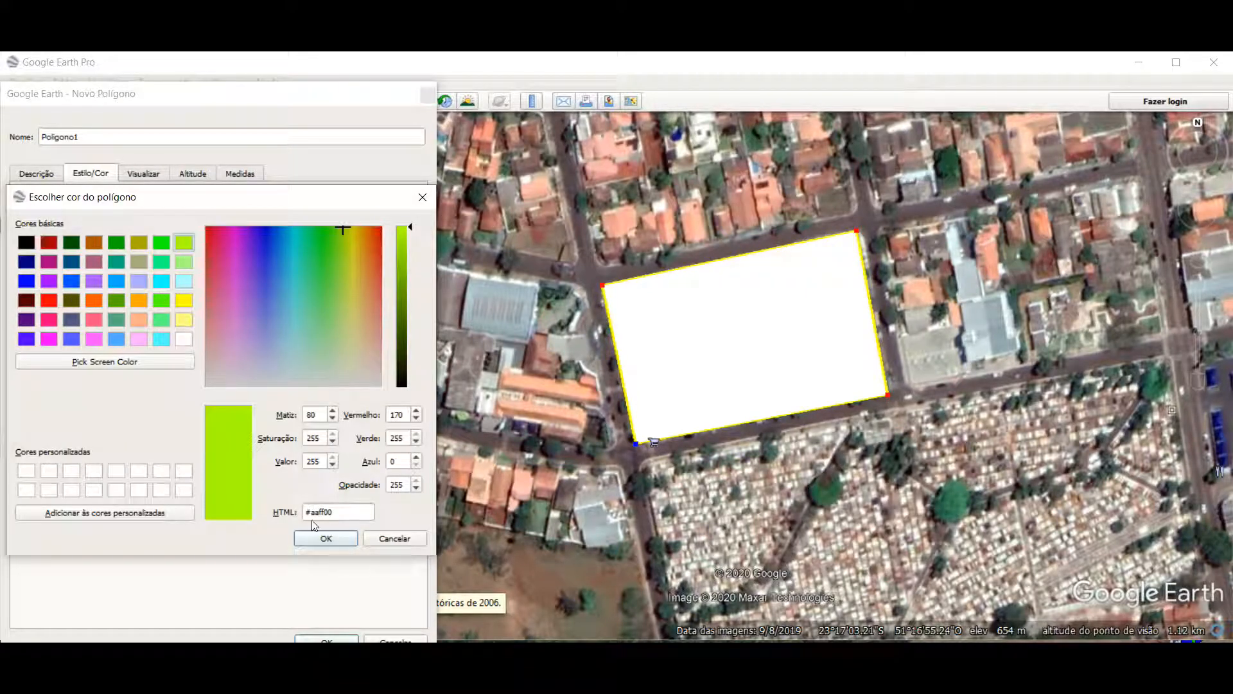
{"action": "left_click", "coordinate": [316, 540]}
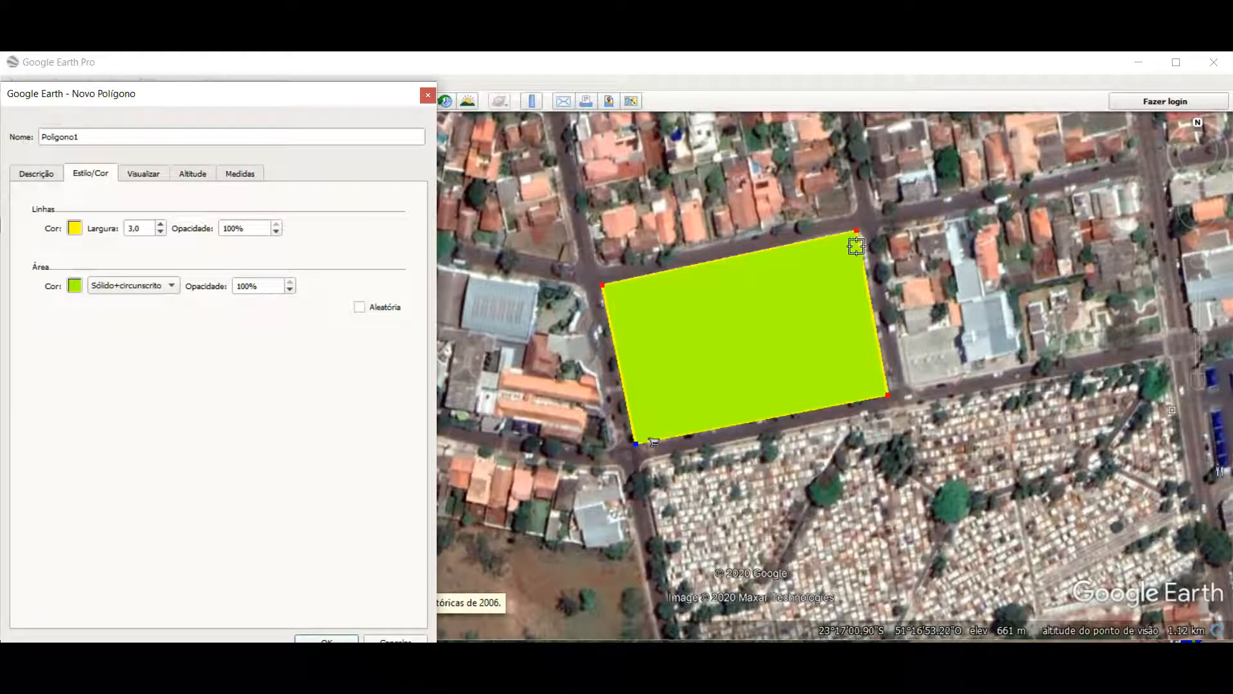
Step: Change the line colour of the filled polygon to red (#ff0000)
{"action": "left_click", "coordinate": [74, 230]}
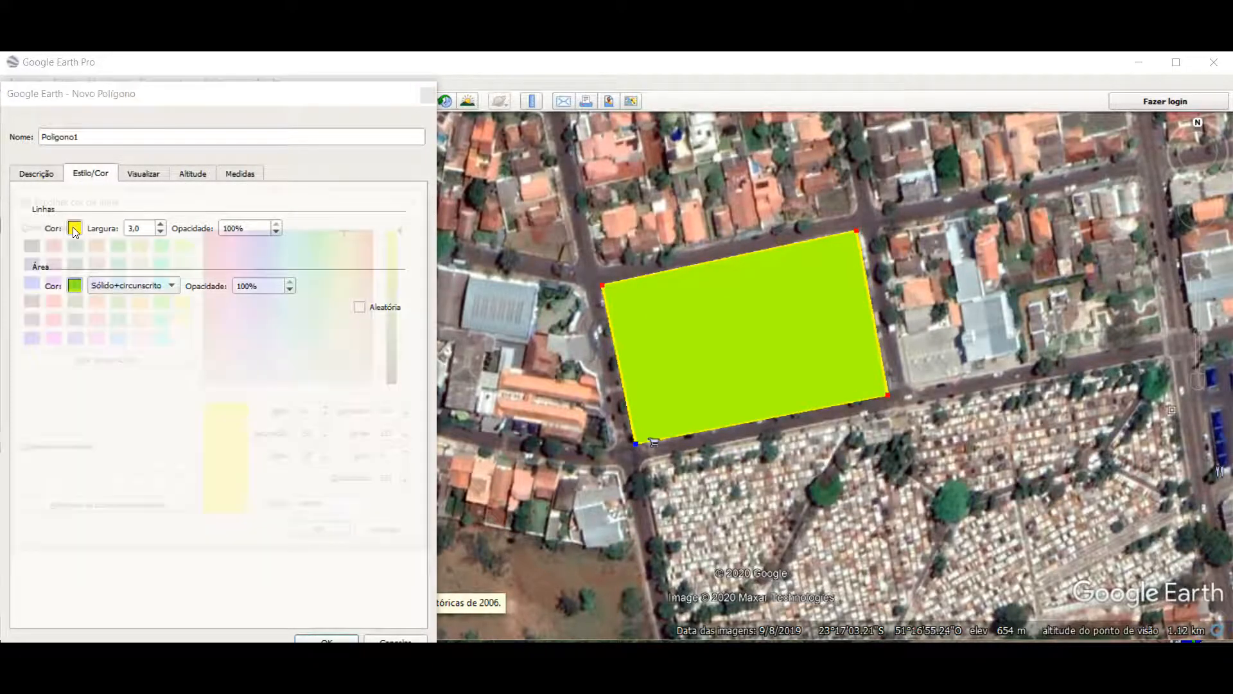
{"action": "left_click", "coordinate": [49, 300]}
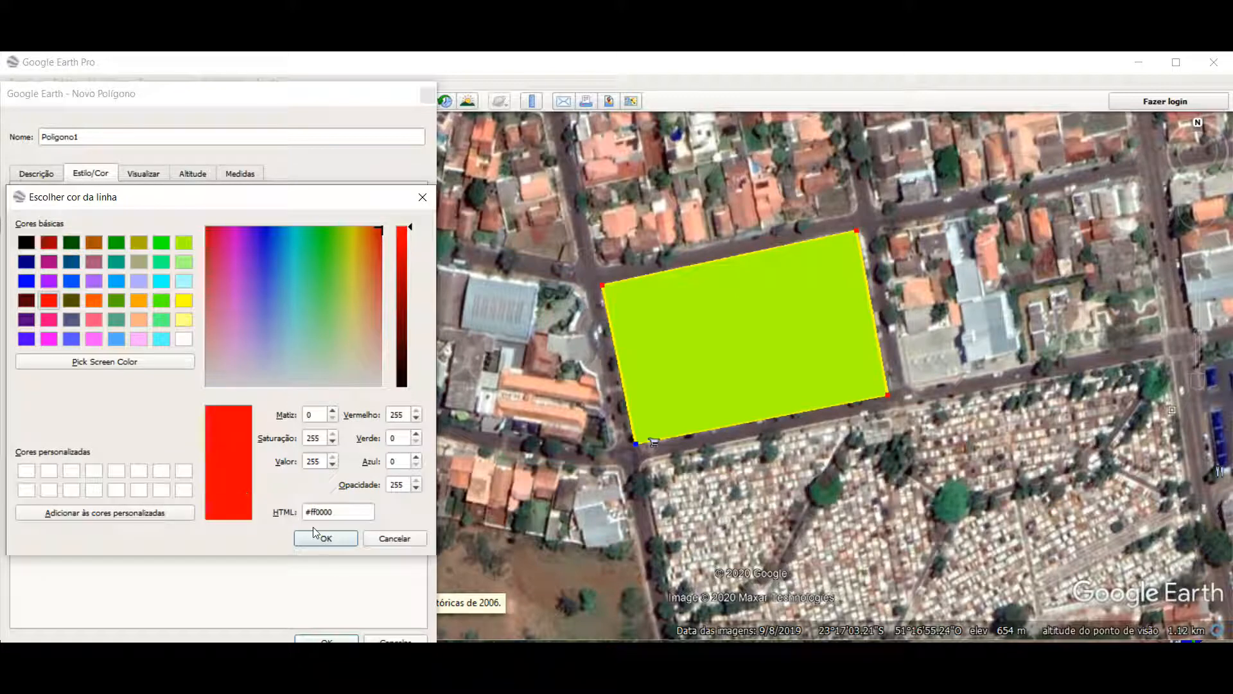
{"action": "left_click", "coordinate": [316, 537]}
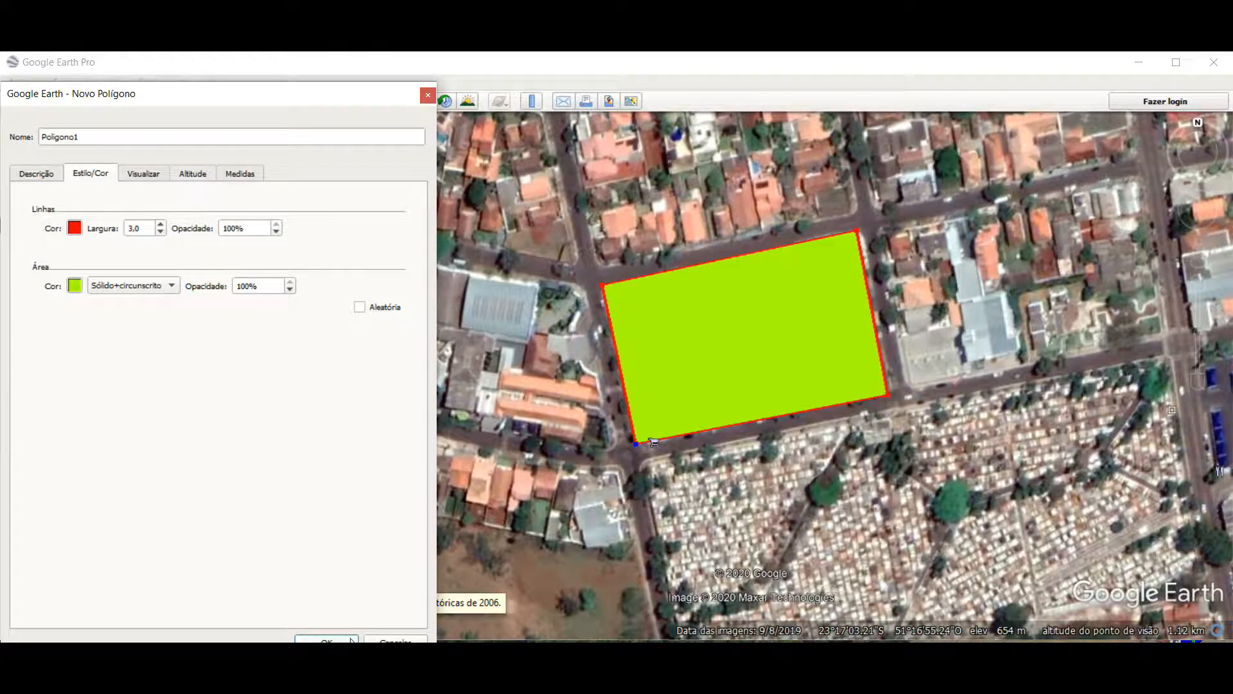
Step: Confirm the new polygon, collapse the expanded subfolder in Meus lugares and locate Poligono1 at the end of the list
{"action": "left_click", "coordinate": [326, 640]}
{"action": "scroll", "coordinate": [172, 307], "scroll_direction": "up", "scroll_amount": 5}
{"action": "scroll", "coordinate": [172, 307], "scroll_direction": "up", "scroll_amount": 5}
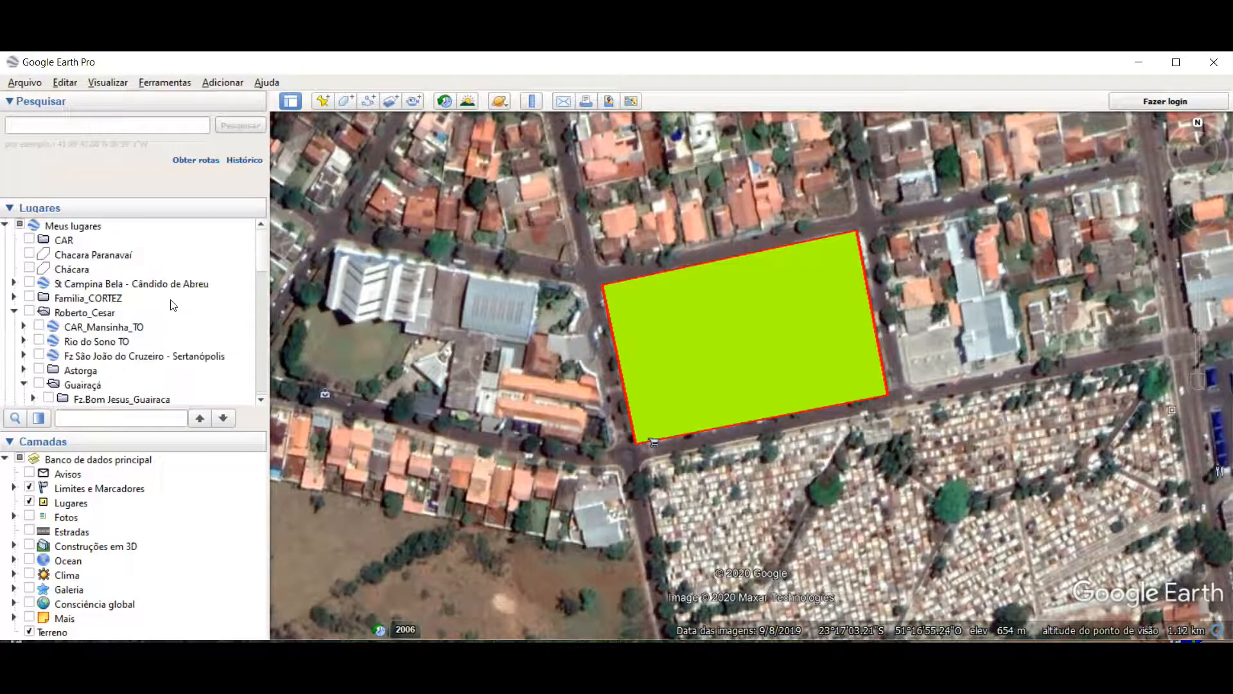
{"action": "left_click", "coordinate": [14, 312]}
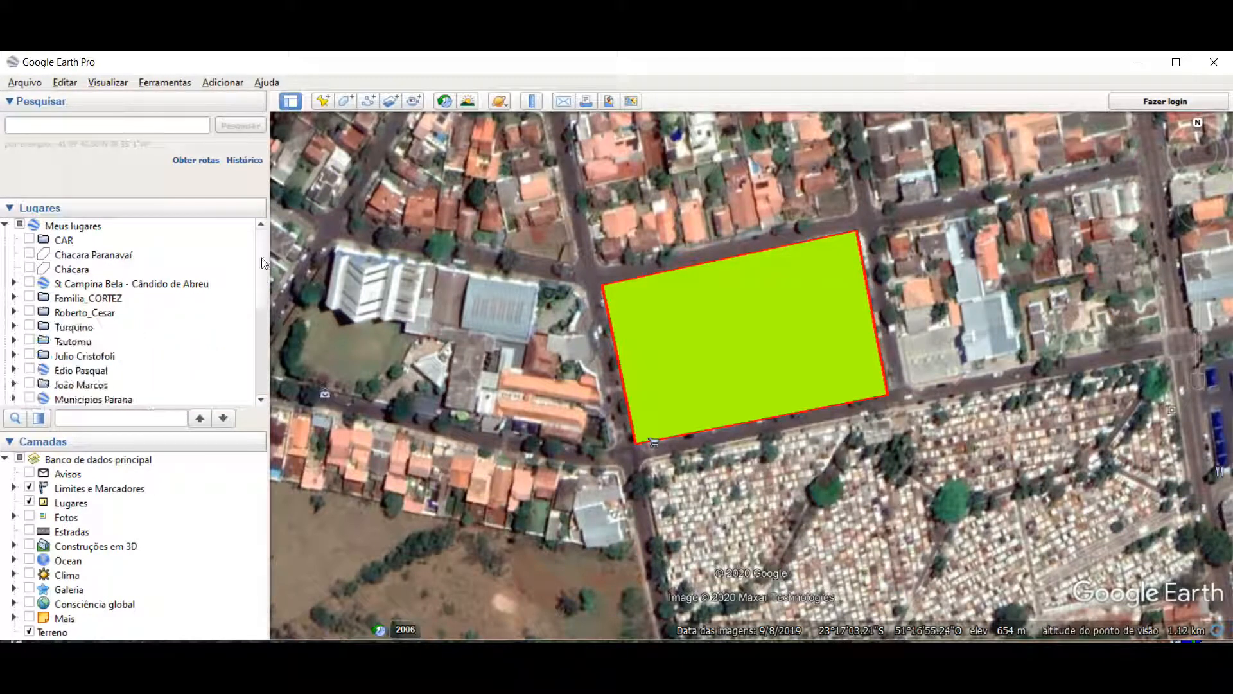
{"action": "scroll", "coordinate": [172, 321], "scroll_direction": "down", "scroll_amount": 10}
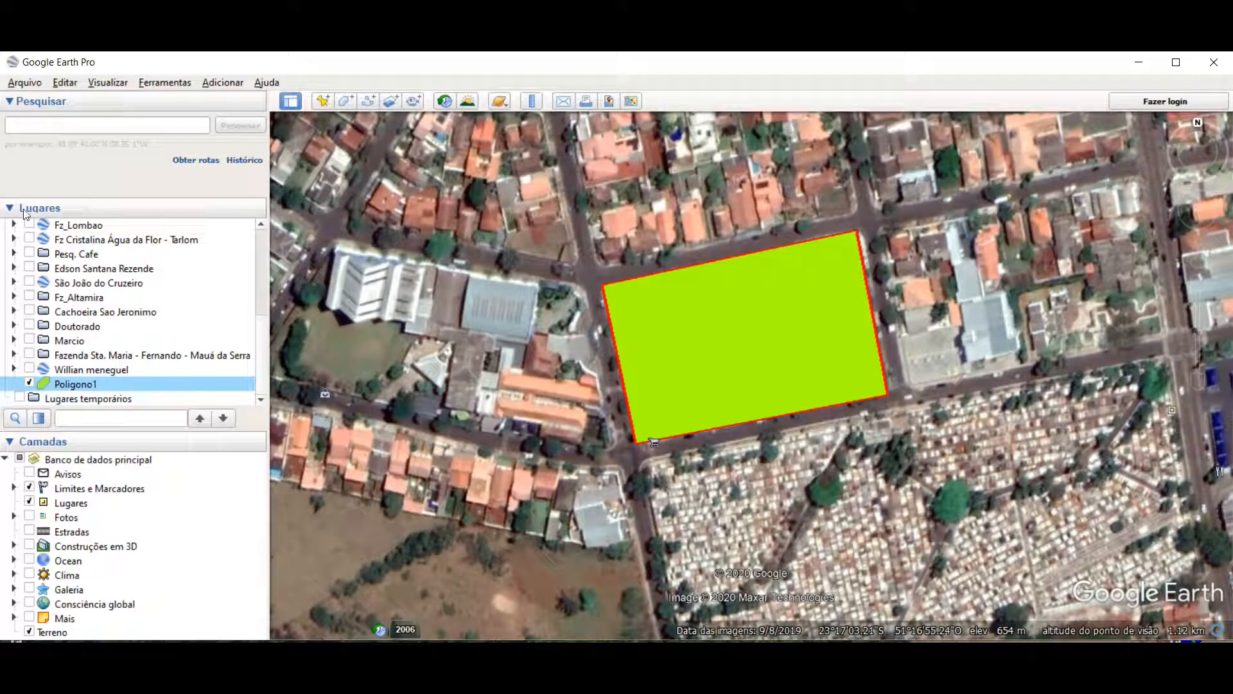
Step: Delete Poligono1 from Meus lugares
{"action": "right_click", "coordinate": [74, 389]}
{"action": "left_click", "coordinate": [109, 450]}
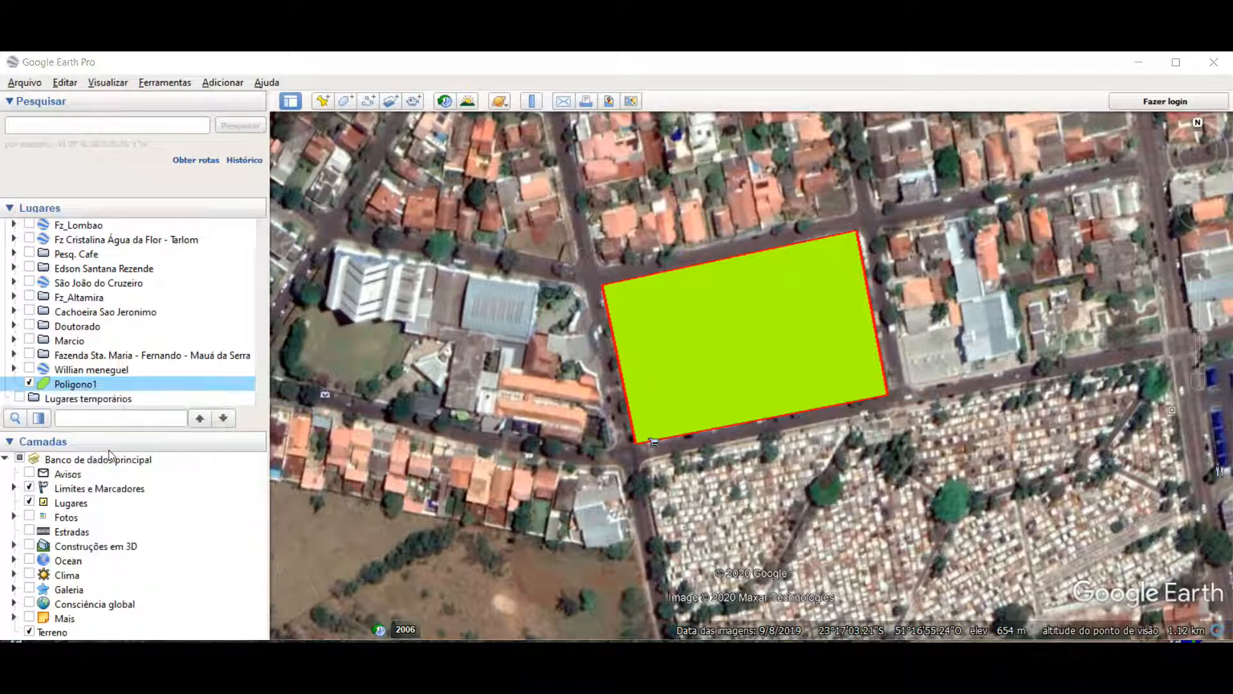
{"action": "left_click", "coordinate": [631, 371]}
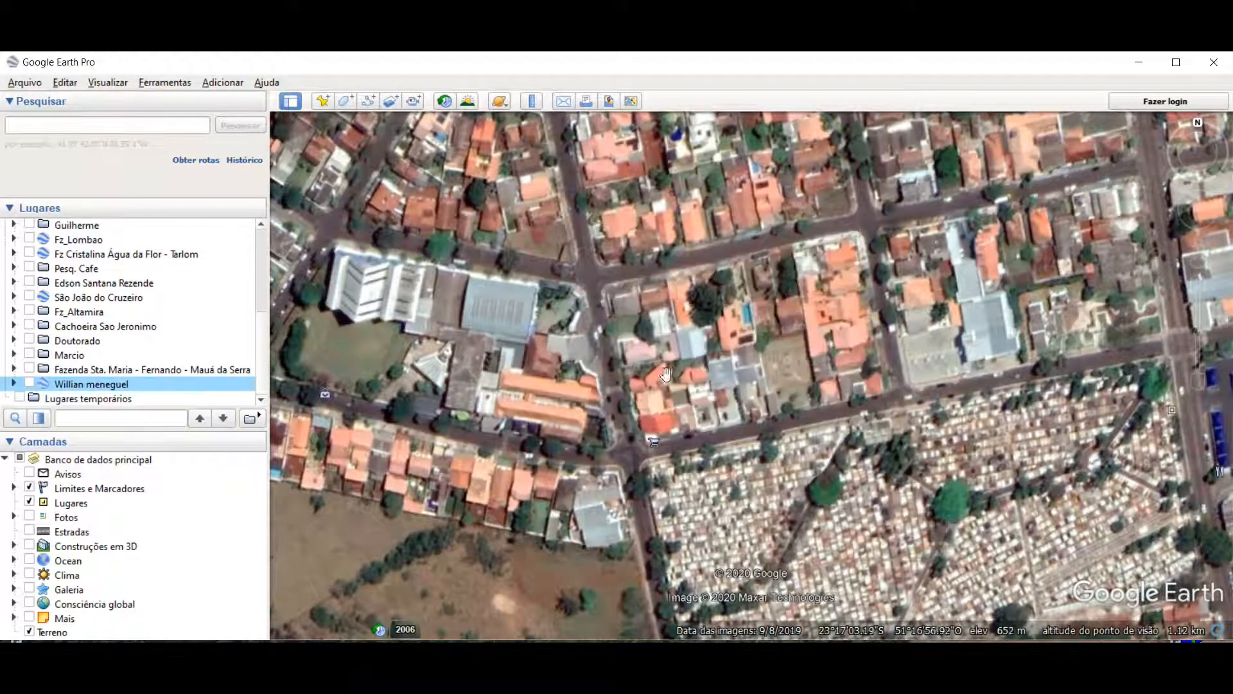
Step: Start a path named C1 in the Lugares temporários folder and set its line colour to yellow (#ffff00)
{"action": "scroll", "coordinate": [257, 234], "scroll_direction": "up", "scroll_amount": 5}
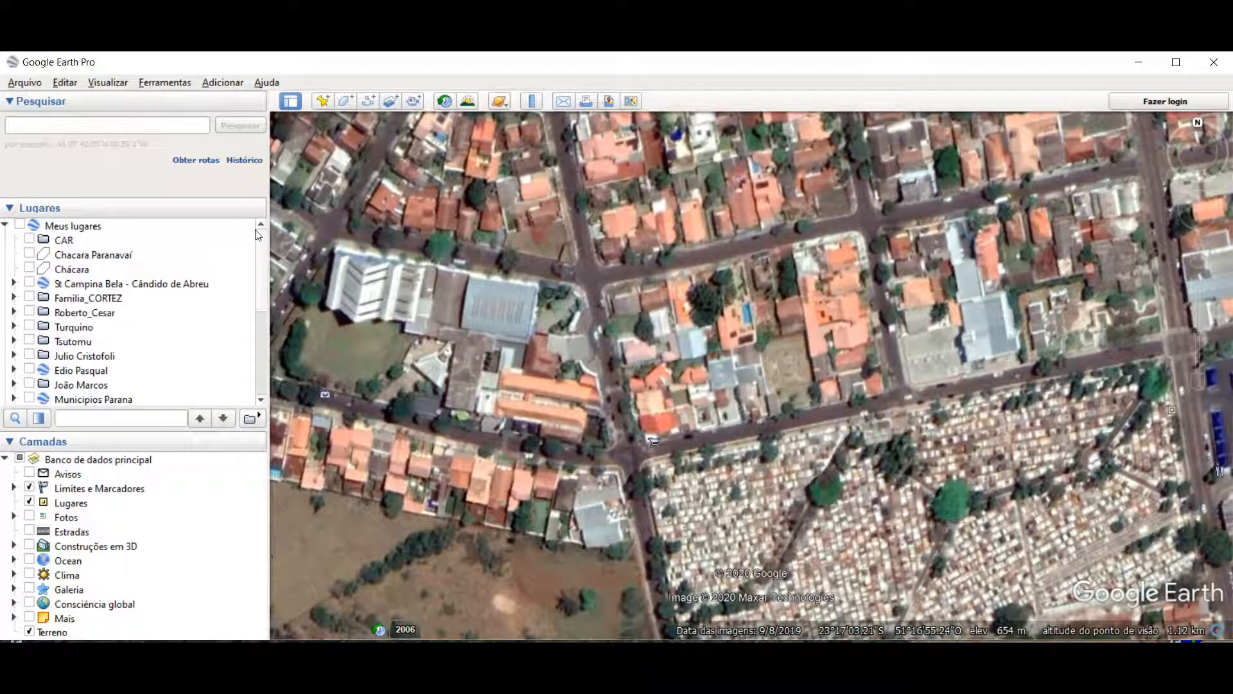
{"action": "left_click", "coordinate": [5, 225]}
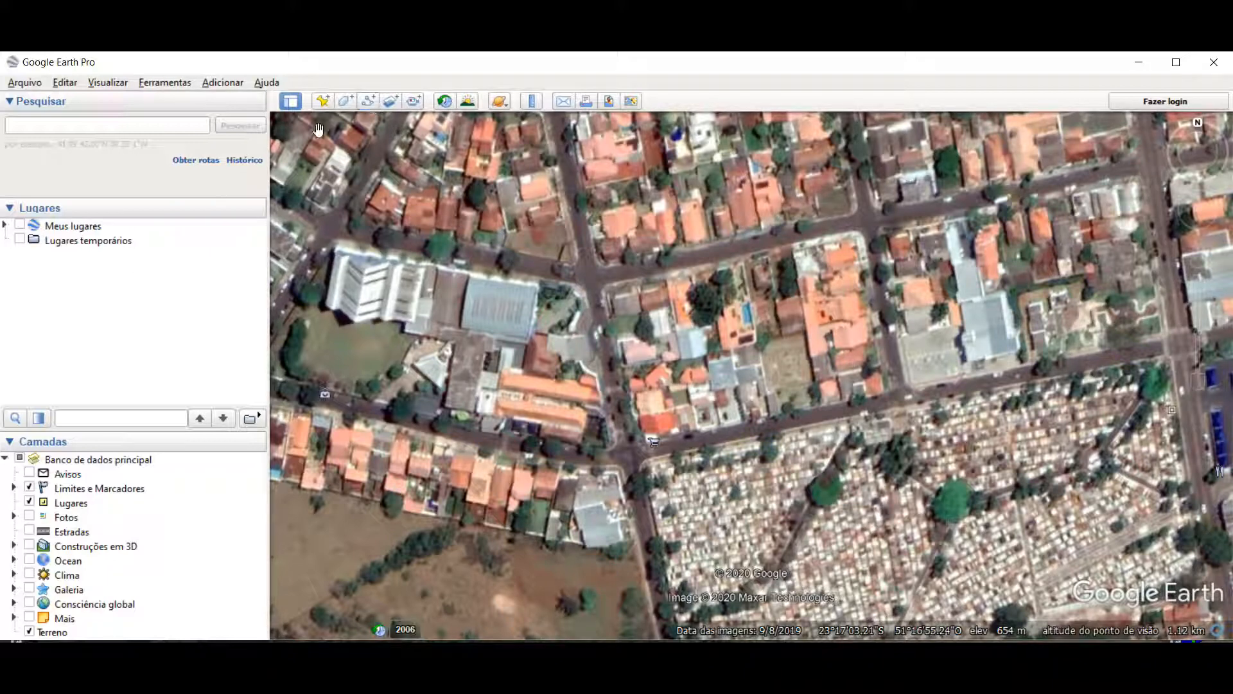
{"action": "left_click", "coordinate": [68, 242]}
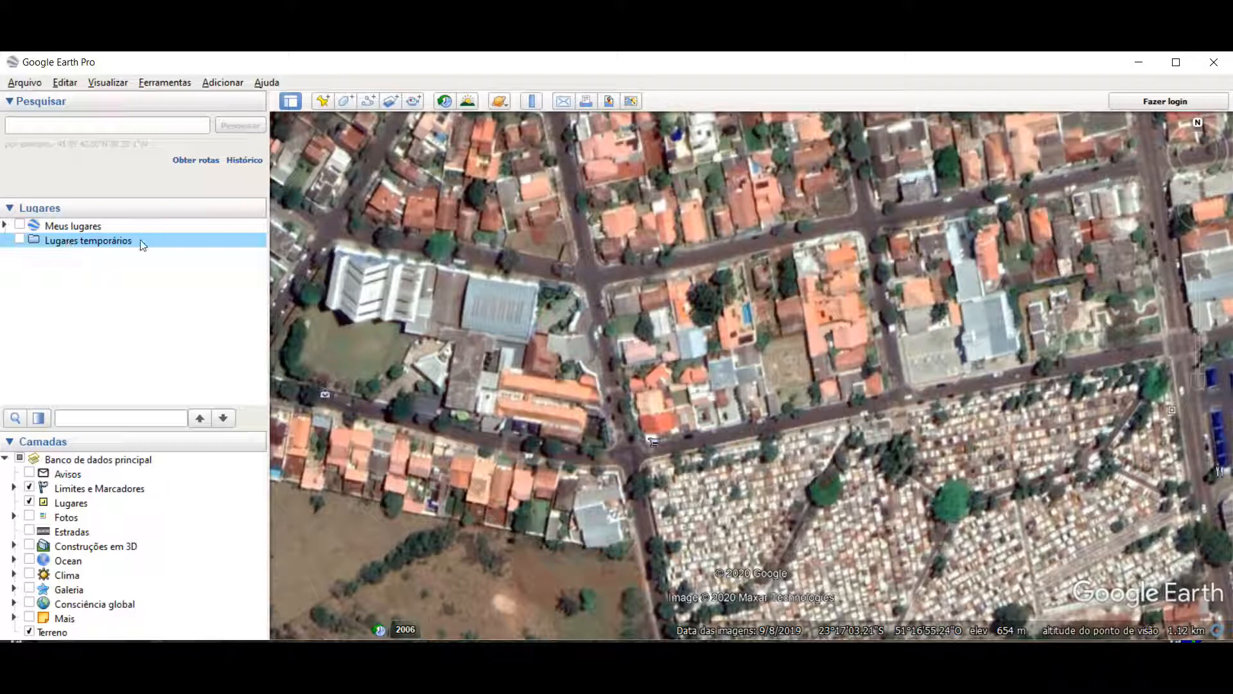
{"action": "left_click", "coordinate": [368, 106]}
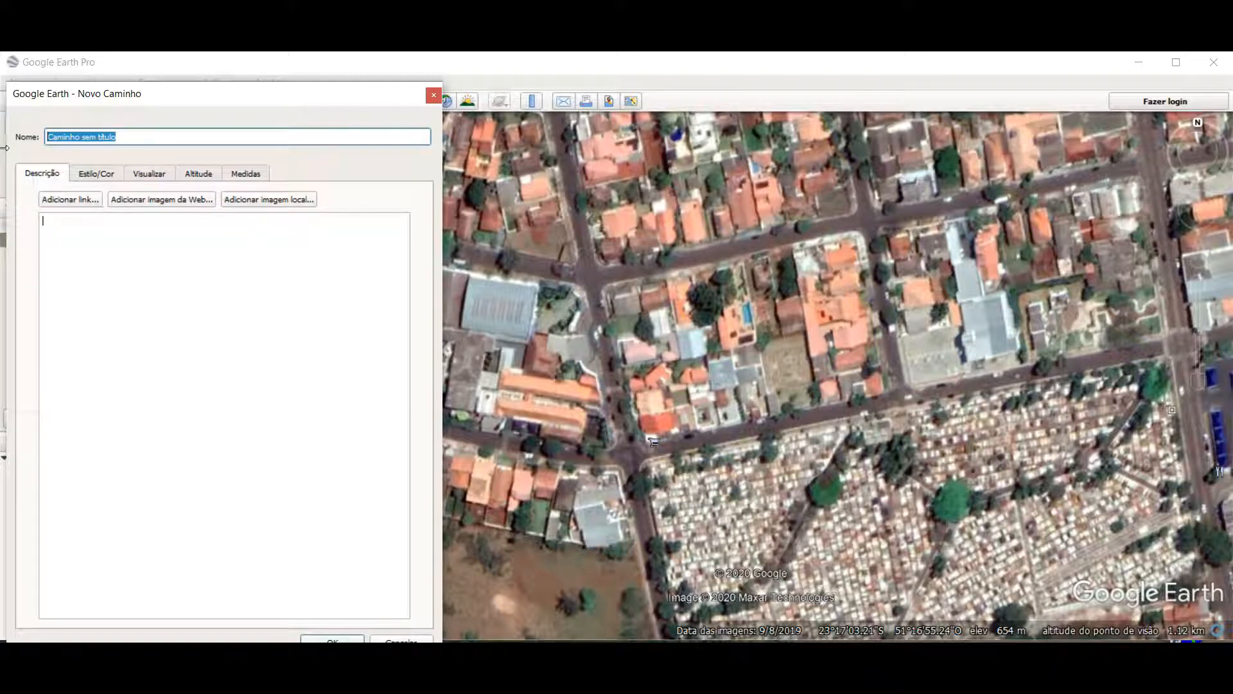
{"action": "type", "text": "C1"}
{"action": "left_click", "coordinate": [93, 174]}
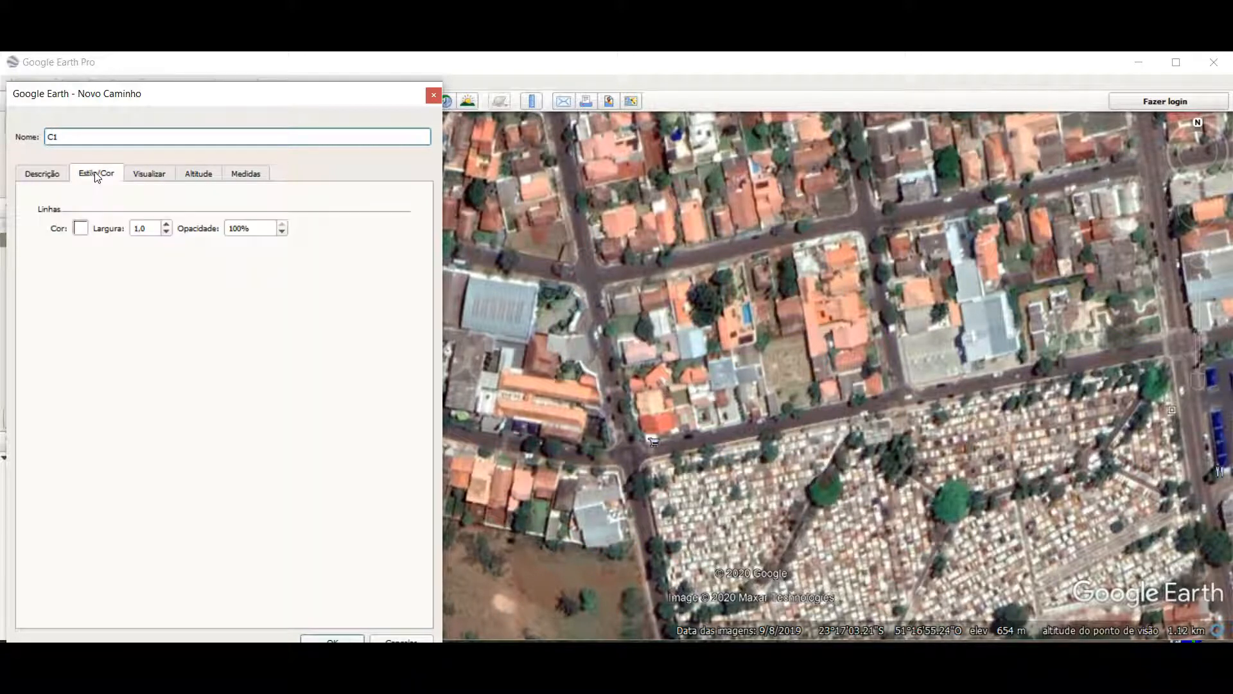
{"action": "left_click", "coordinate": [80, 228]}
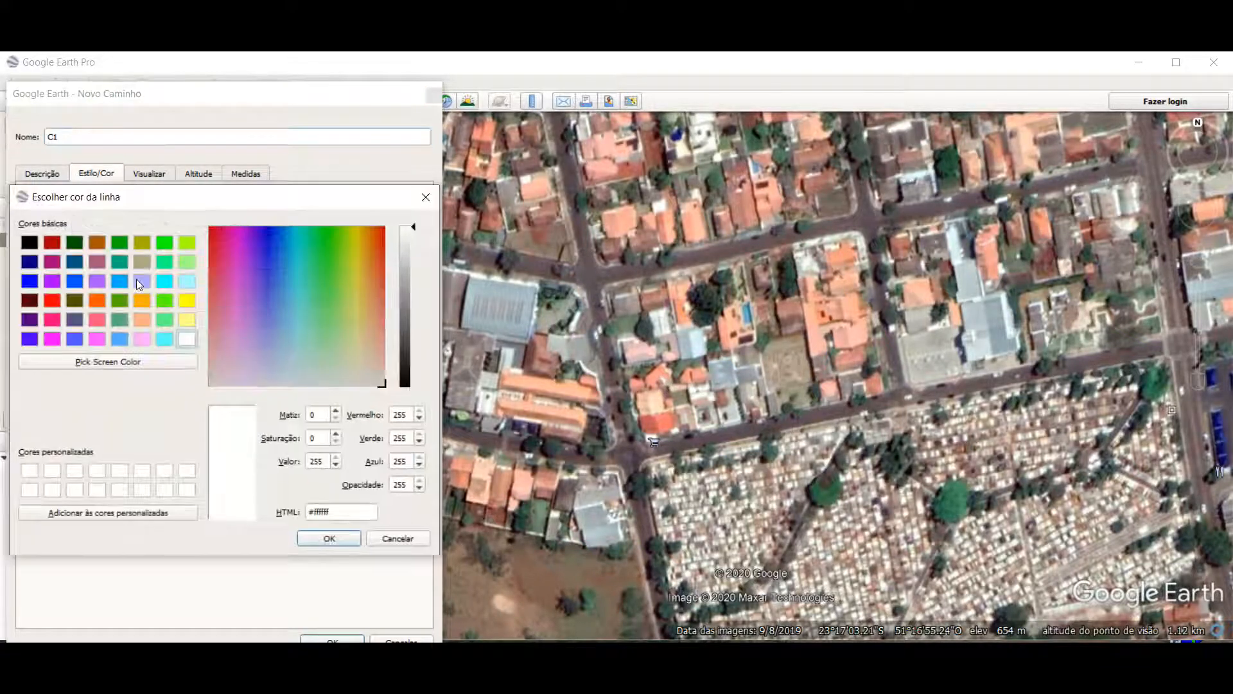
{"action": "left_click", "coordinate": [187, 300]}
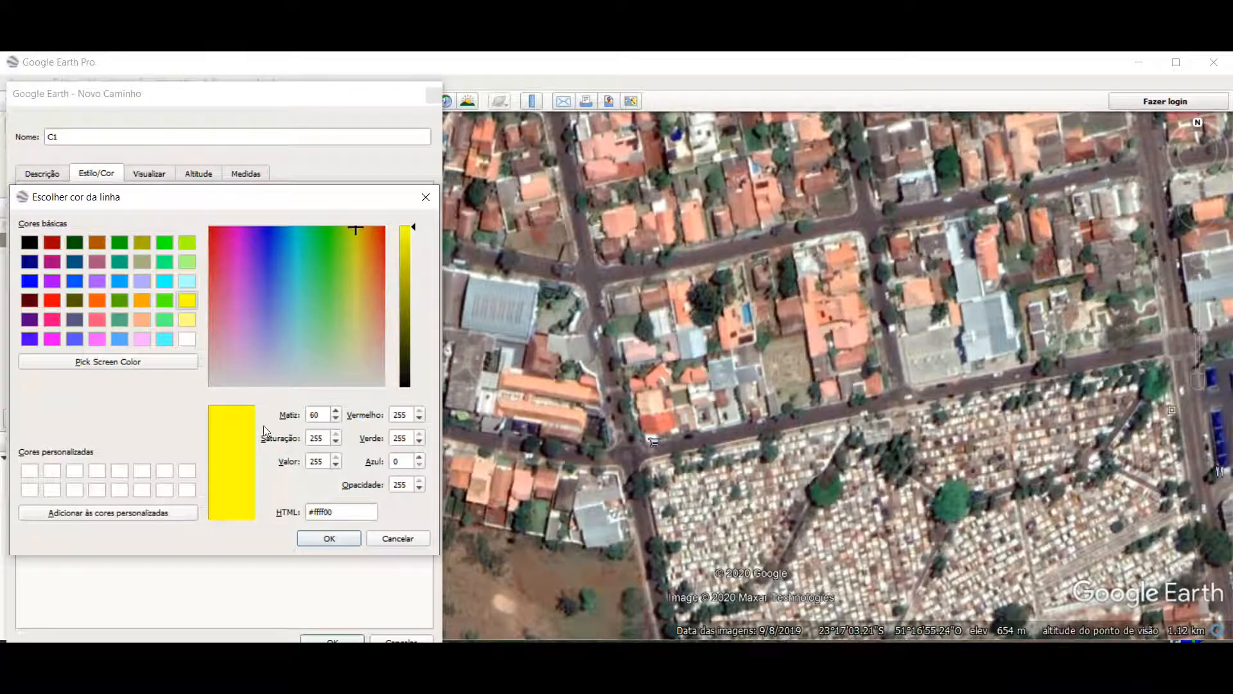
{"action": "left_click", "coordinate": [329, 538]}
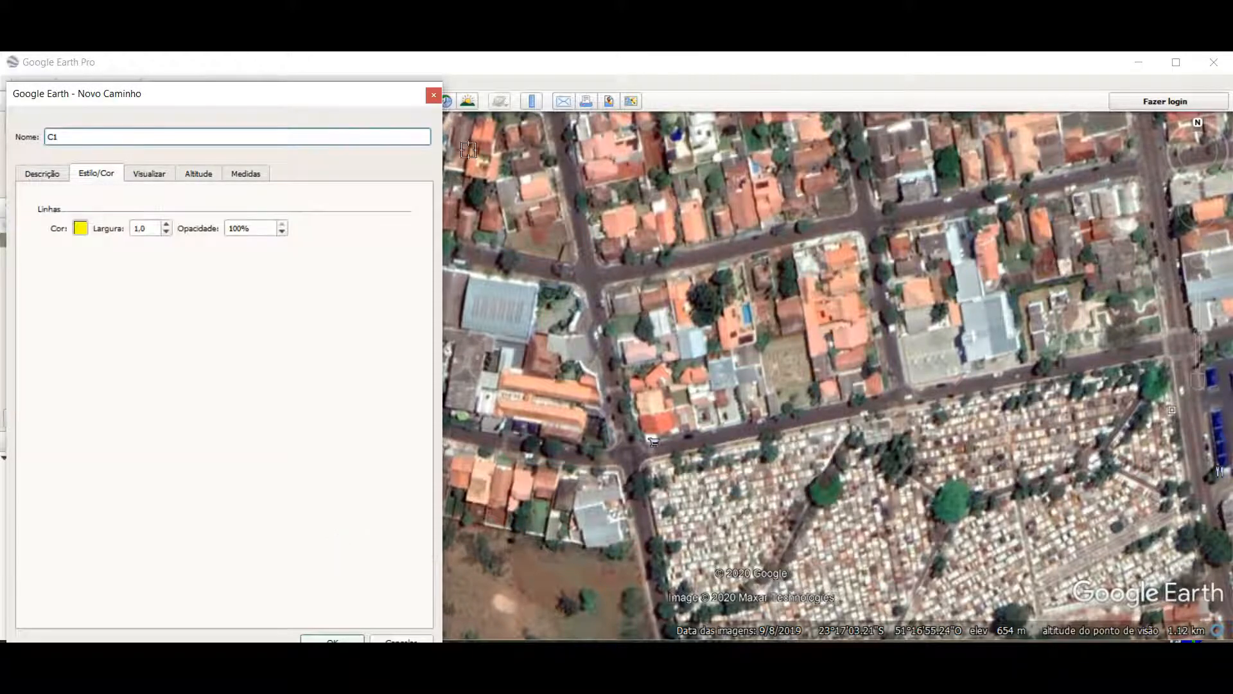
Step: Draw path C1 along the streets with four points at the intersections, adjust the last point onto the crossing and confirm the path
{"action": "left_click", "coordinate": [589, 280]}
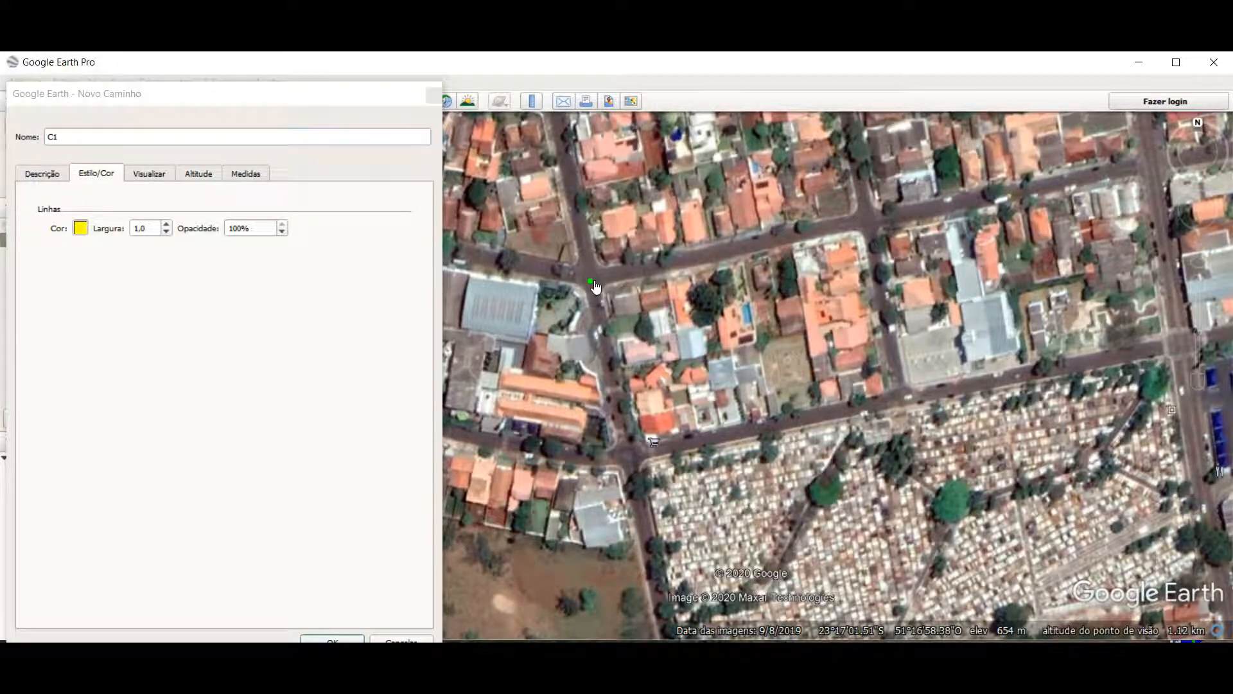
{"action": "left_click", "coordinate": [867, 220]}
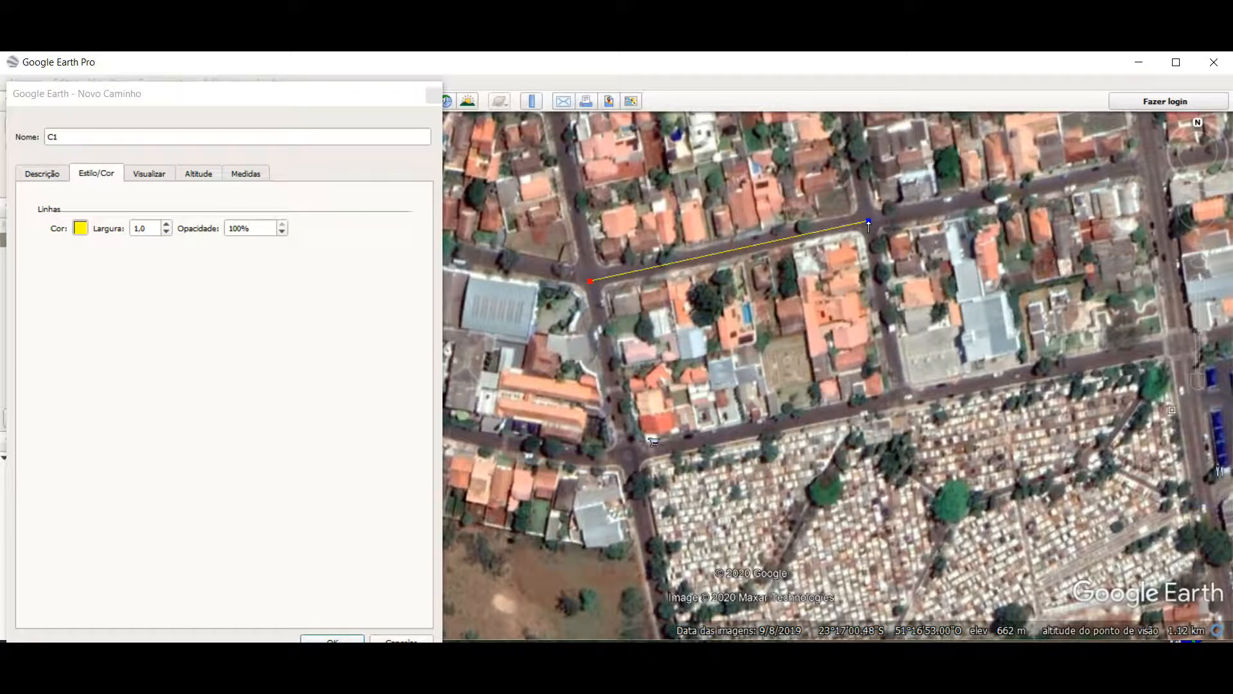
{"action": "left_click", "coordinate": [903, 394]}
{"action": "left_click", "coordinate": [1171, 351]}
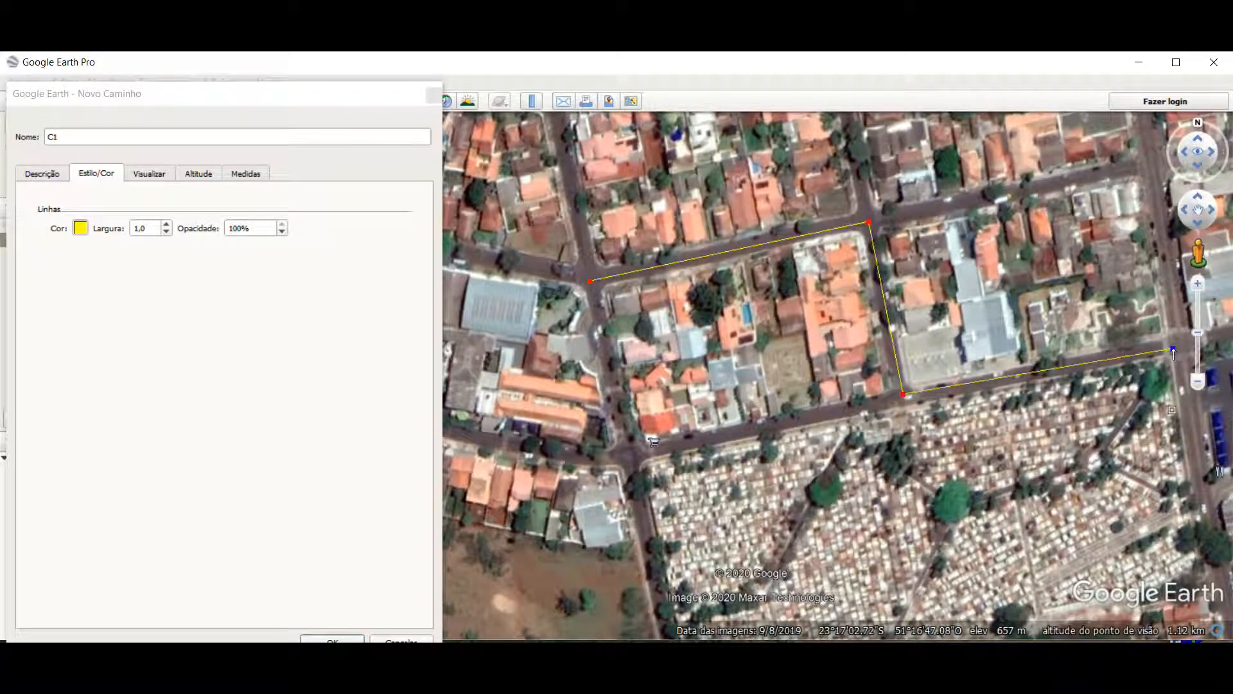
{"action": "left_click_drag", "start_coordinate": [1172, 351], "coordinate": [1174, 343]}
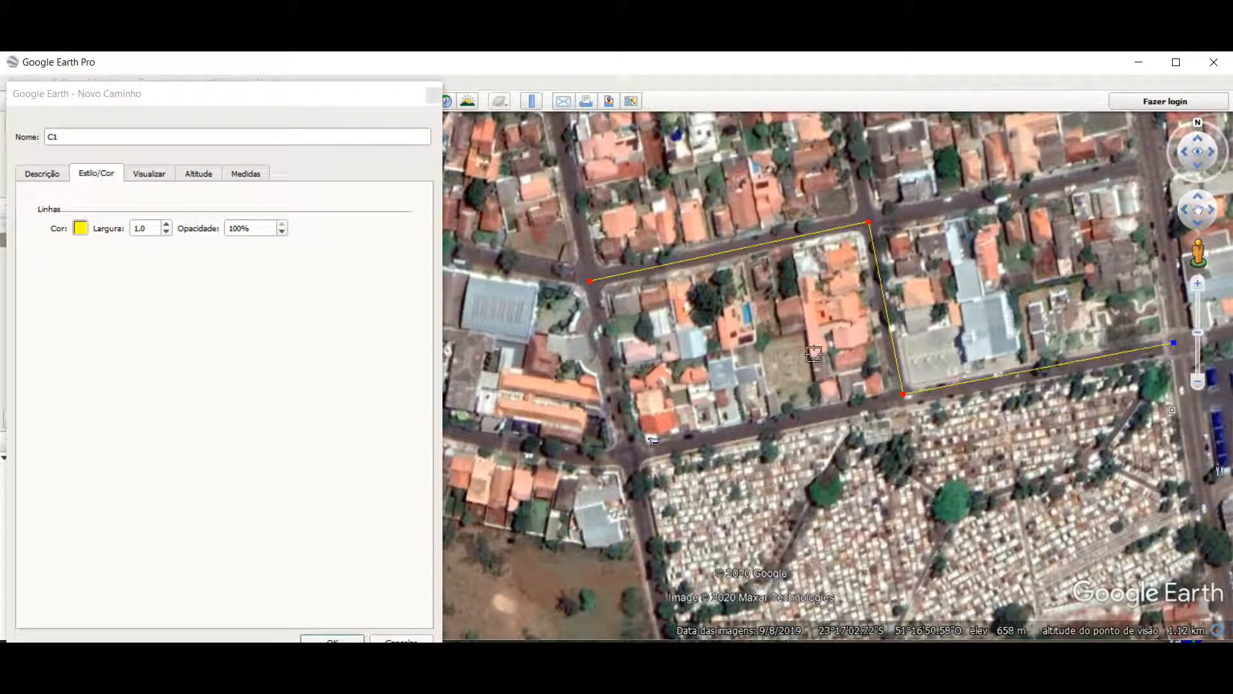
{"action": "left_click", "coordinate": [357, 639]}
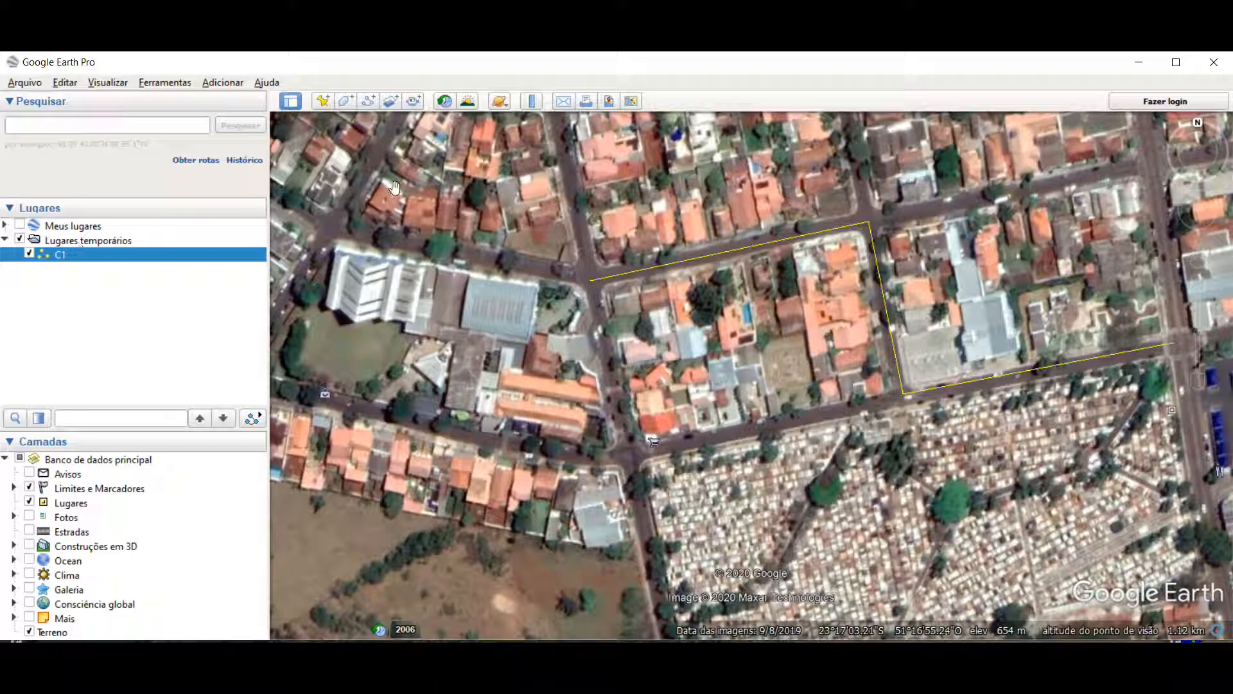
Step: Try to close the program, and cancel at the question about saving the temporary places
{"action": "left_click", "coordinate": [1217, 64]}
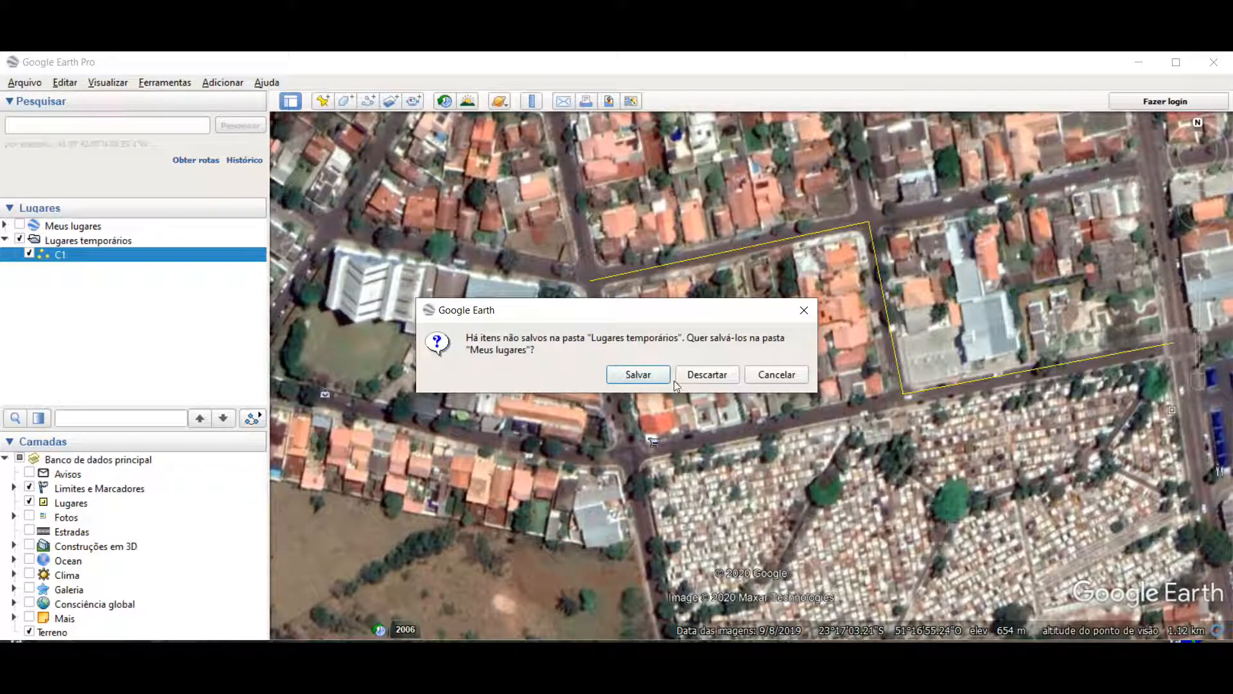
{"action": "left_click", "coordinate": [775, 376]}
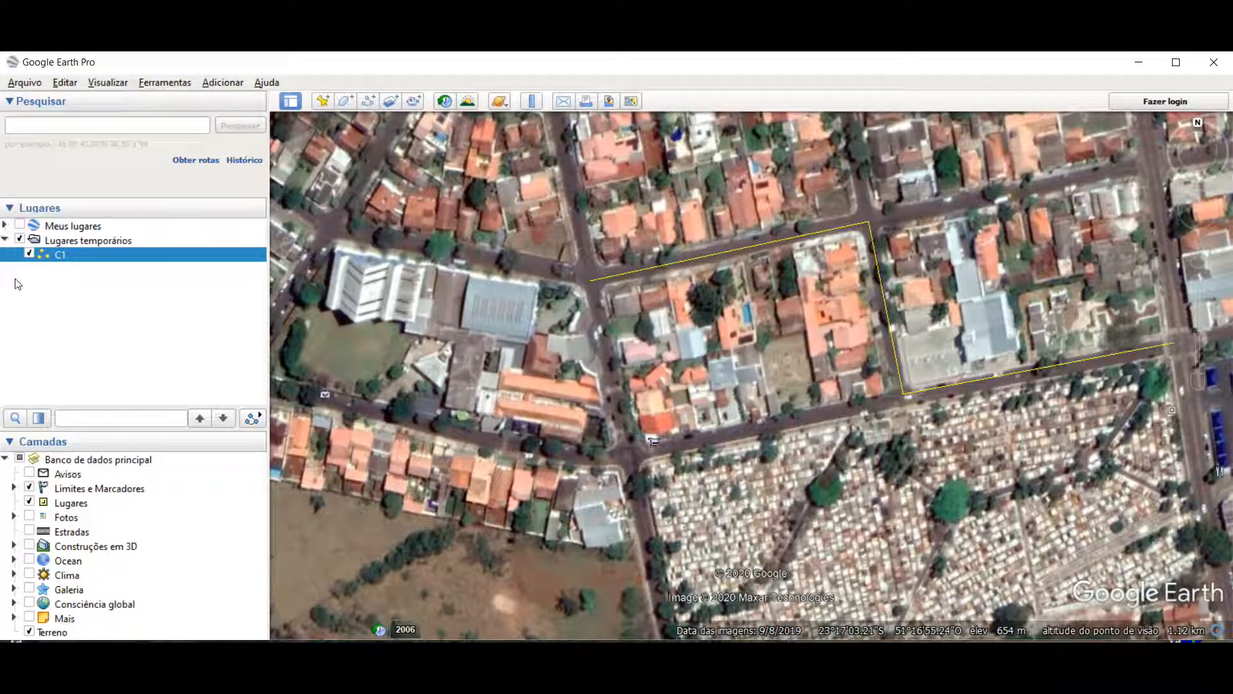
Step: Save path C1 into Meus lugares and expand that folder to locate it
{"action": "right_click", "coordinate": [103, 260]}
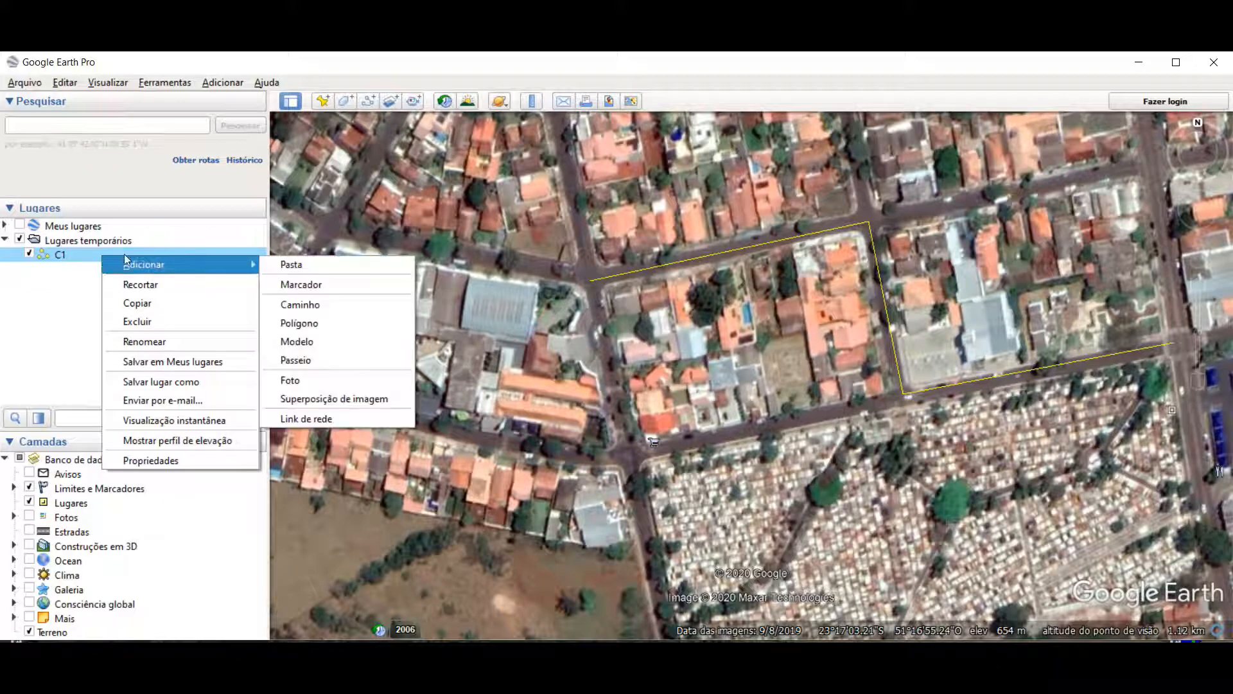
{"action": "left_click", "coordinate": [193, 363]}
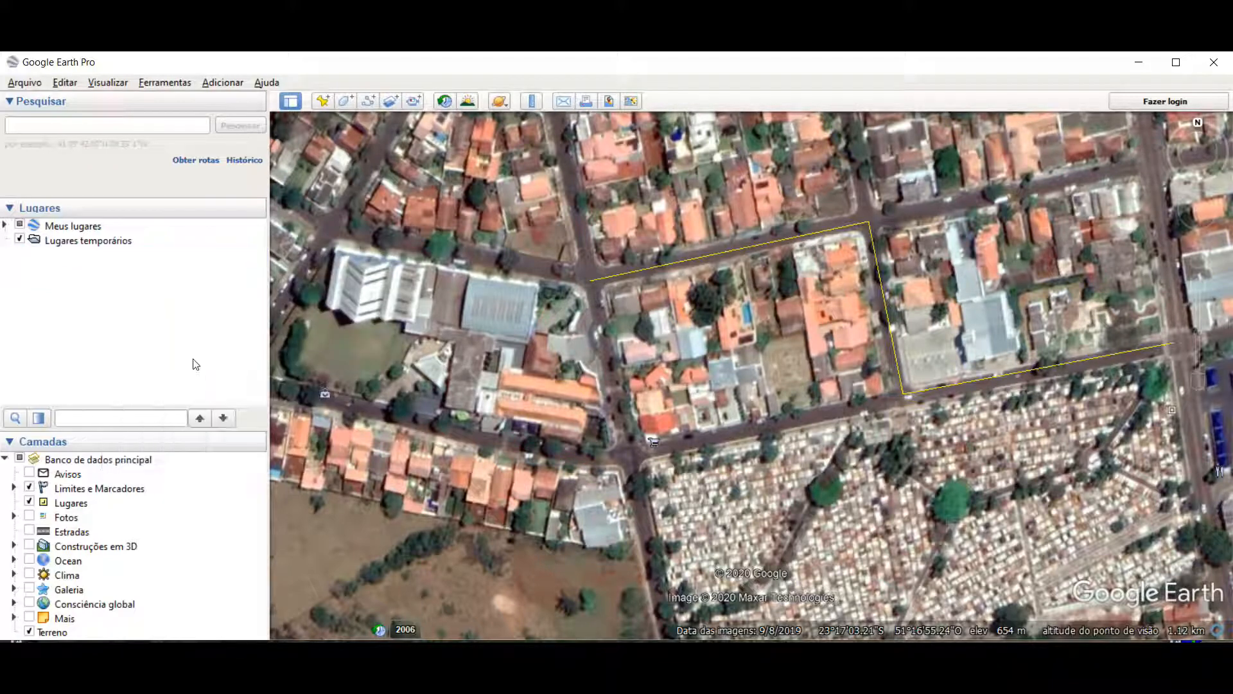
{"action": "left_click", "coordinate": [5, 225]}
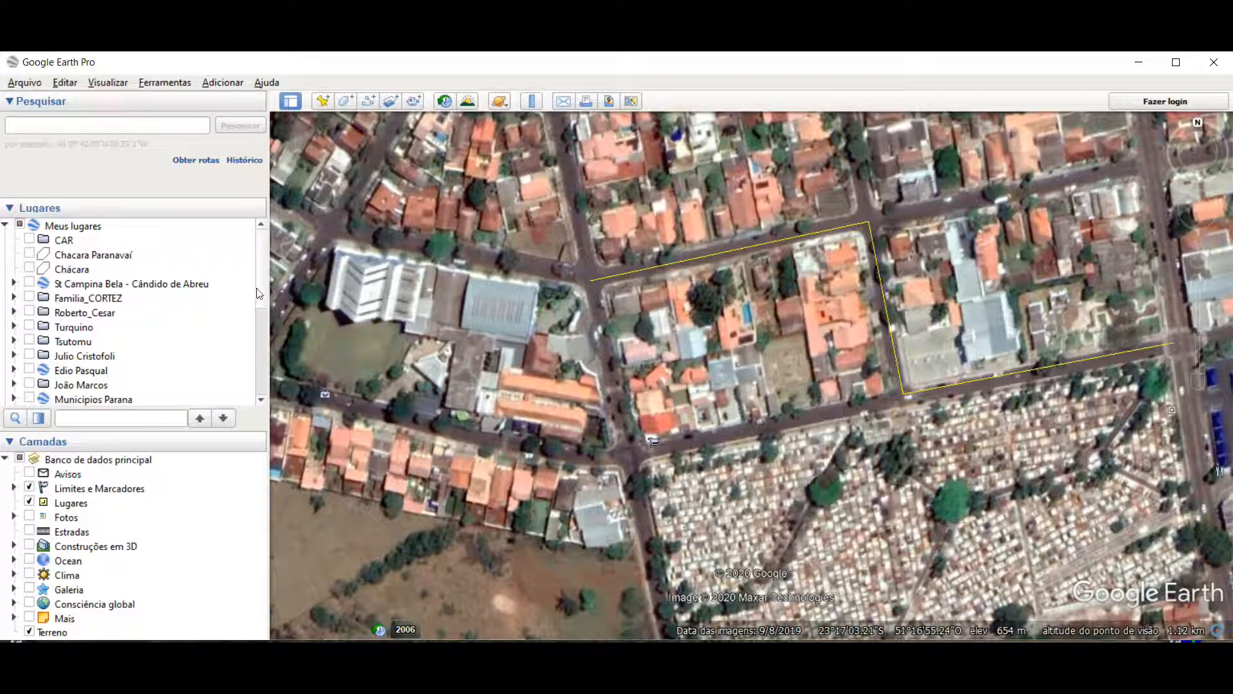
{"action": "left_click_drag", "start_coordinate": [258, 293], "coordinate": [267, 370]}
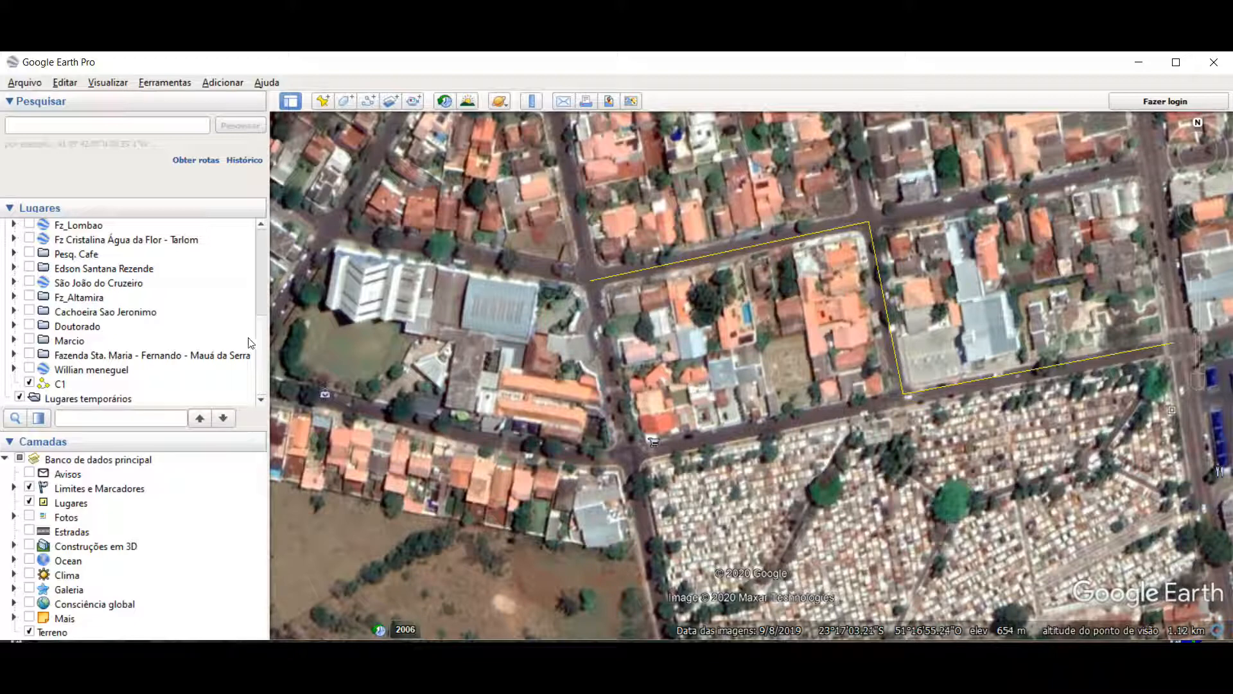
Step: Save all of Meus lugares to the program's saved places
{"action": "left_click", "coordinate": [32, 85]}
{"action": "mouse_move", "coordinate": [39, 124]}
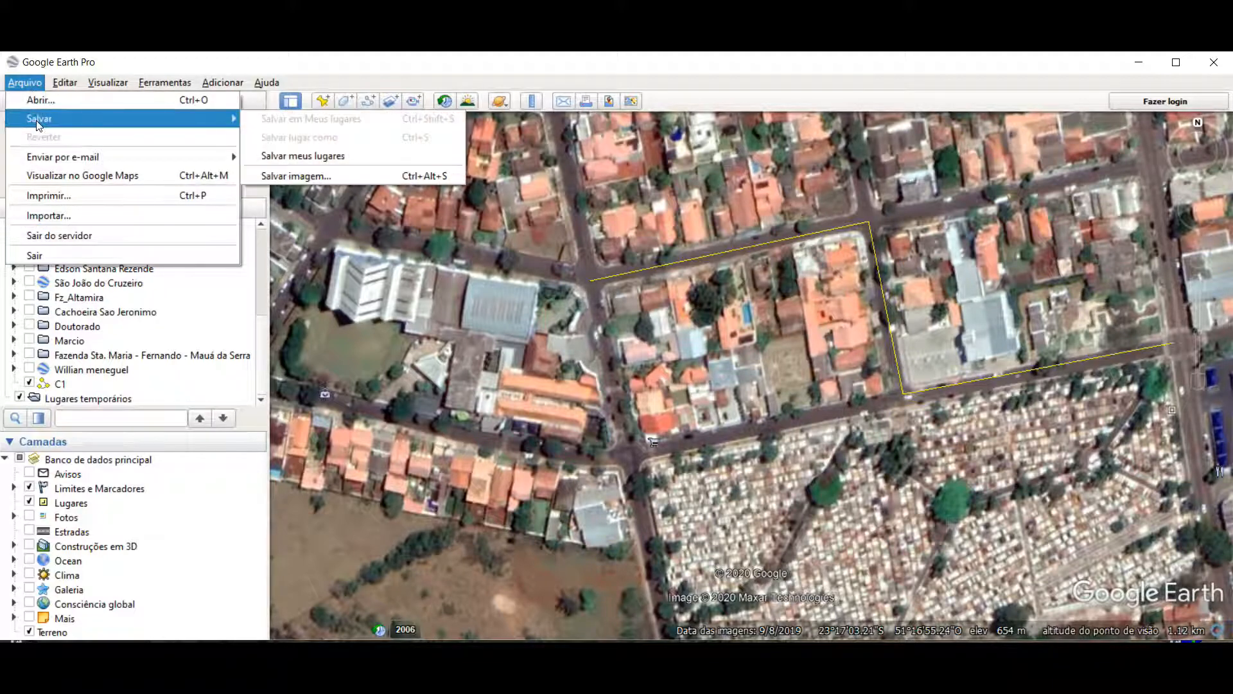
{"action": "left_click", "coordinate": [323, 158]}
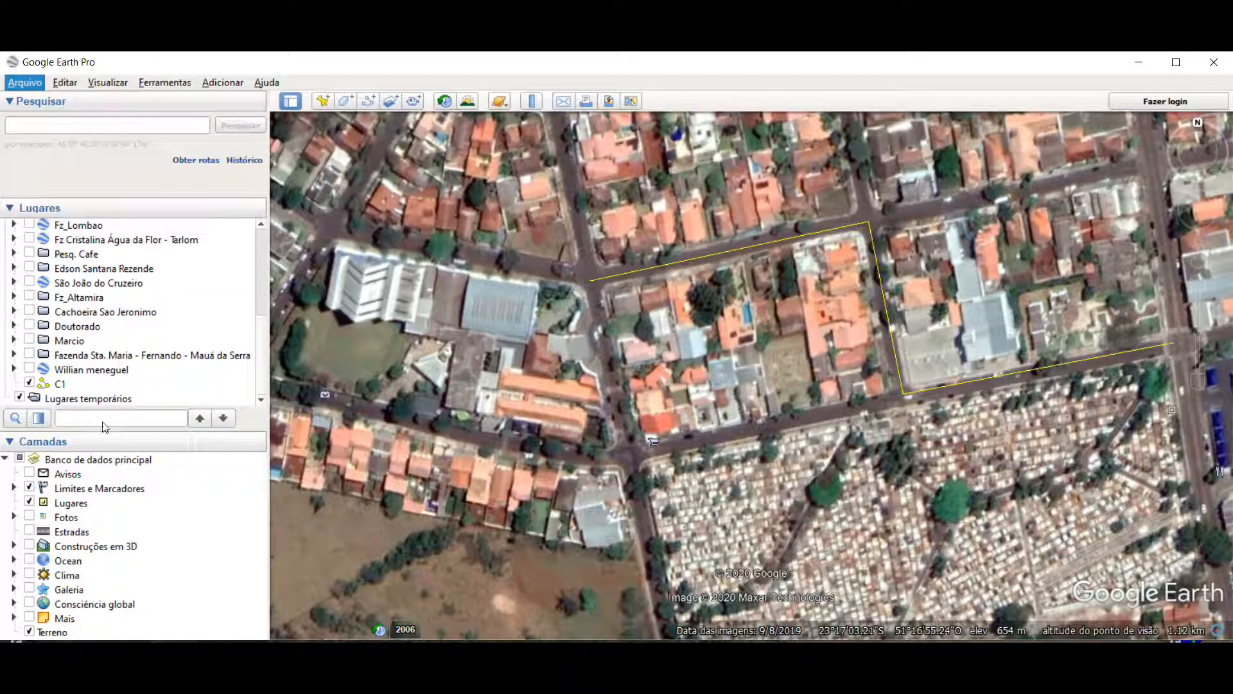
Step: Delete path C1 from Meus lugares
{"action": "right_click", "coordinate": [61, 388]}
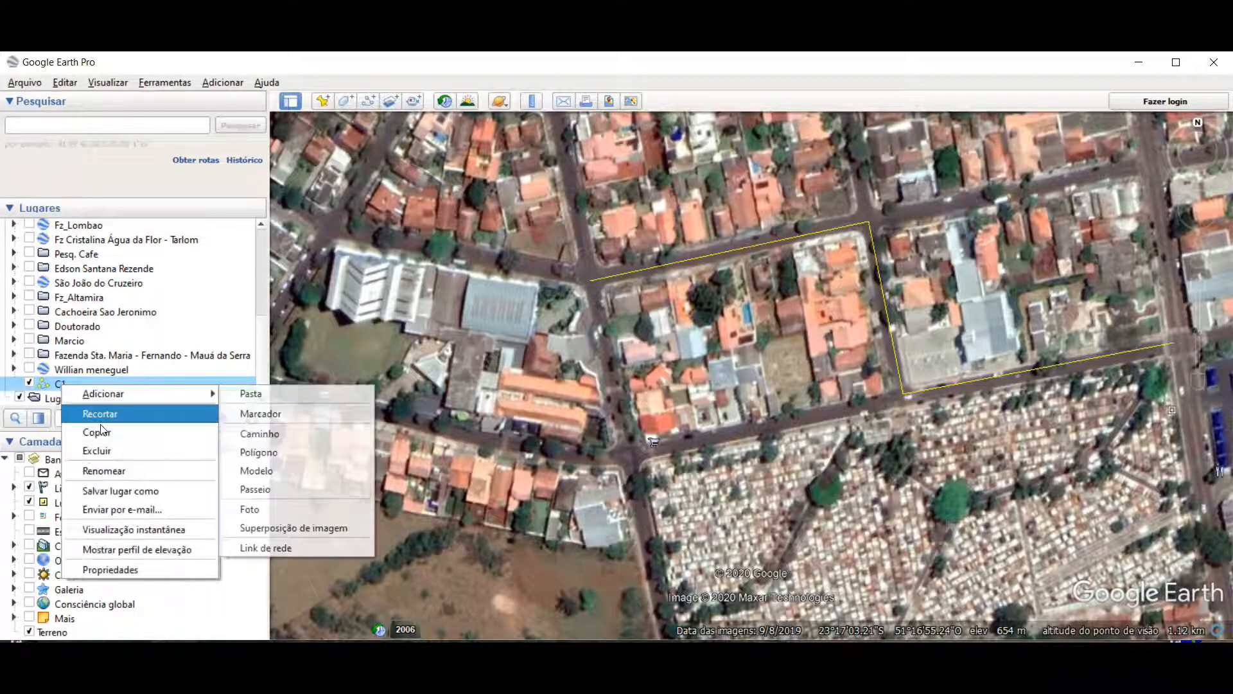
{"action": "left_click", "coordinate": [105, 452]}
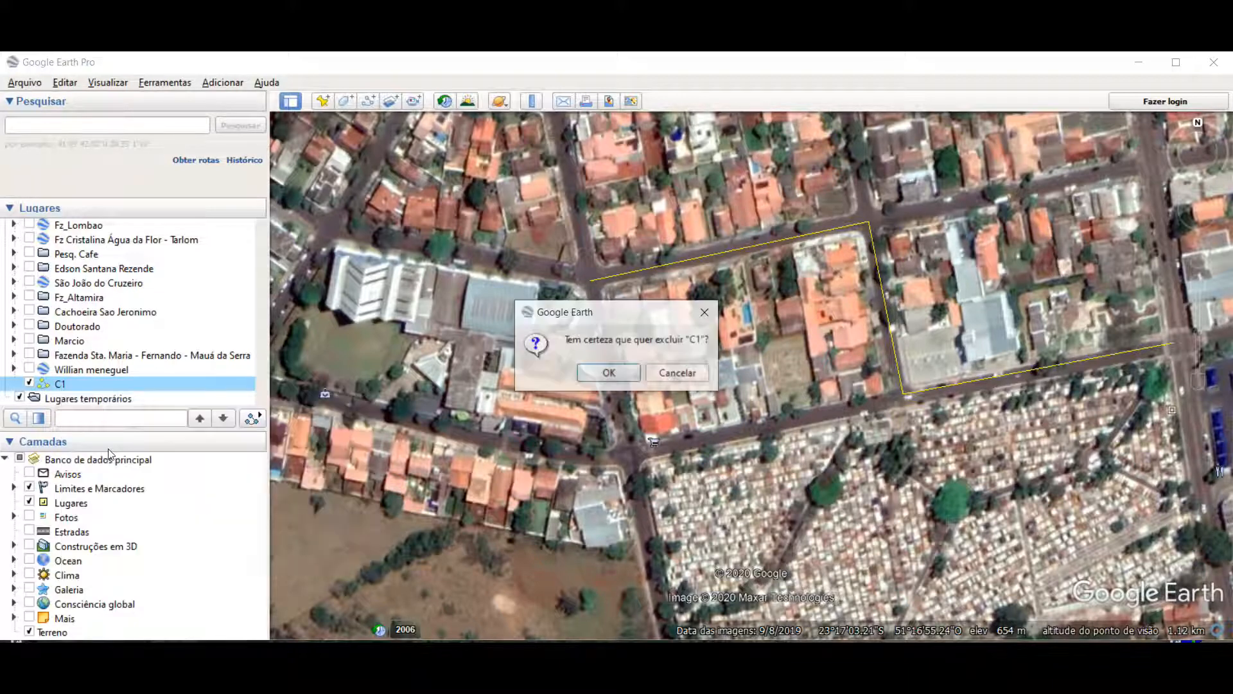
{"action": "left_click", "coordinate": [629, 375]}
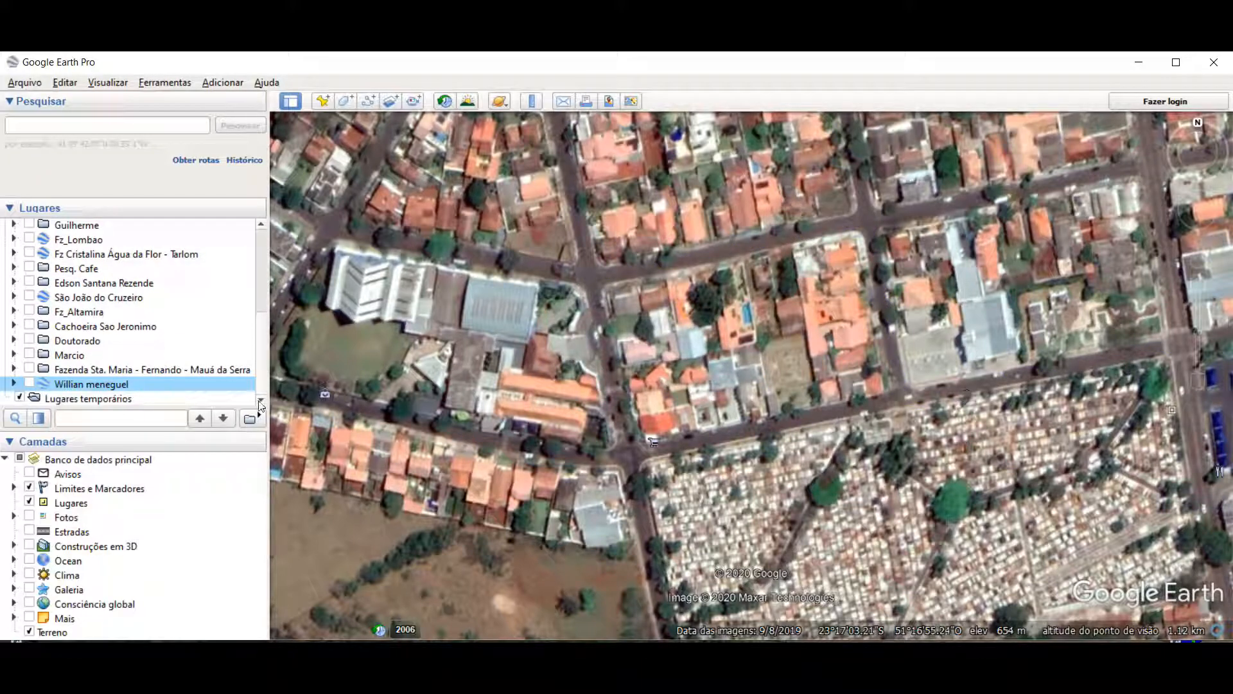
Step: Collapse Meus lugares and add a placemark with the default name and position to the Lugares temporários folder
{"action": "left_click", "coordinate": [97, 399]}
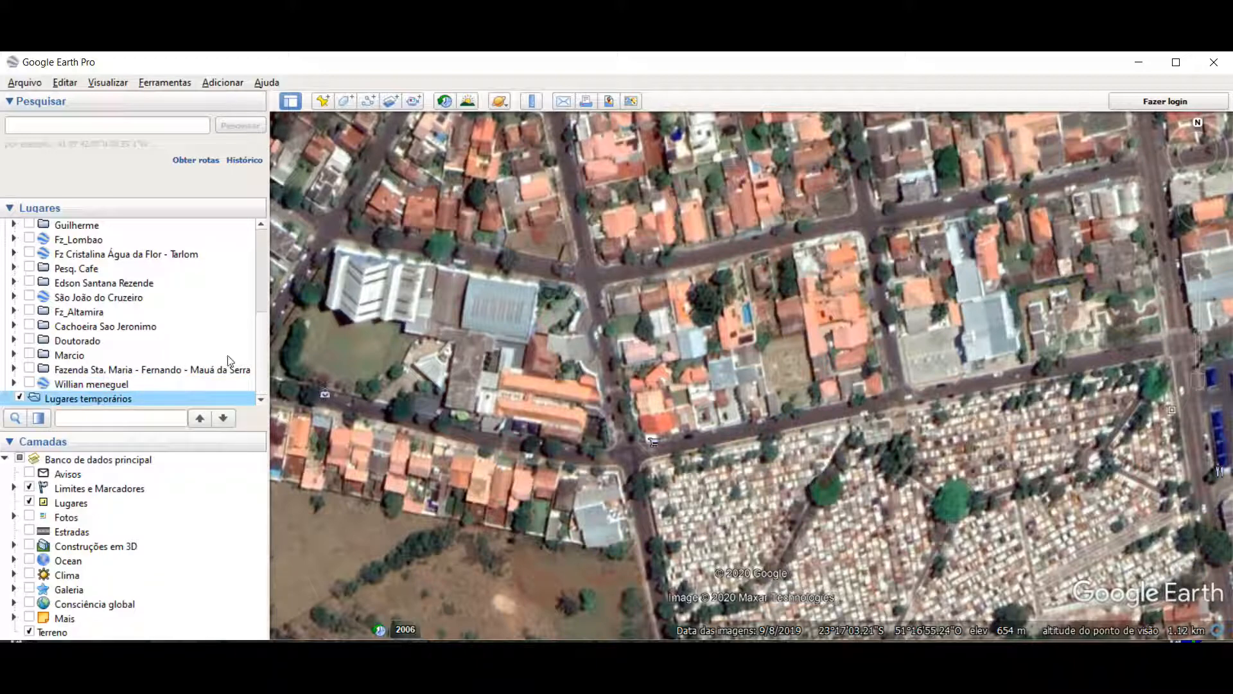
{"action": "left_click_drag", "start_coordinate": [261, 338], "coordinate": [266, 255]}
{"action": "left_click", "coordinate": [5, 225]}
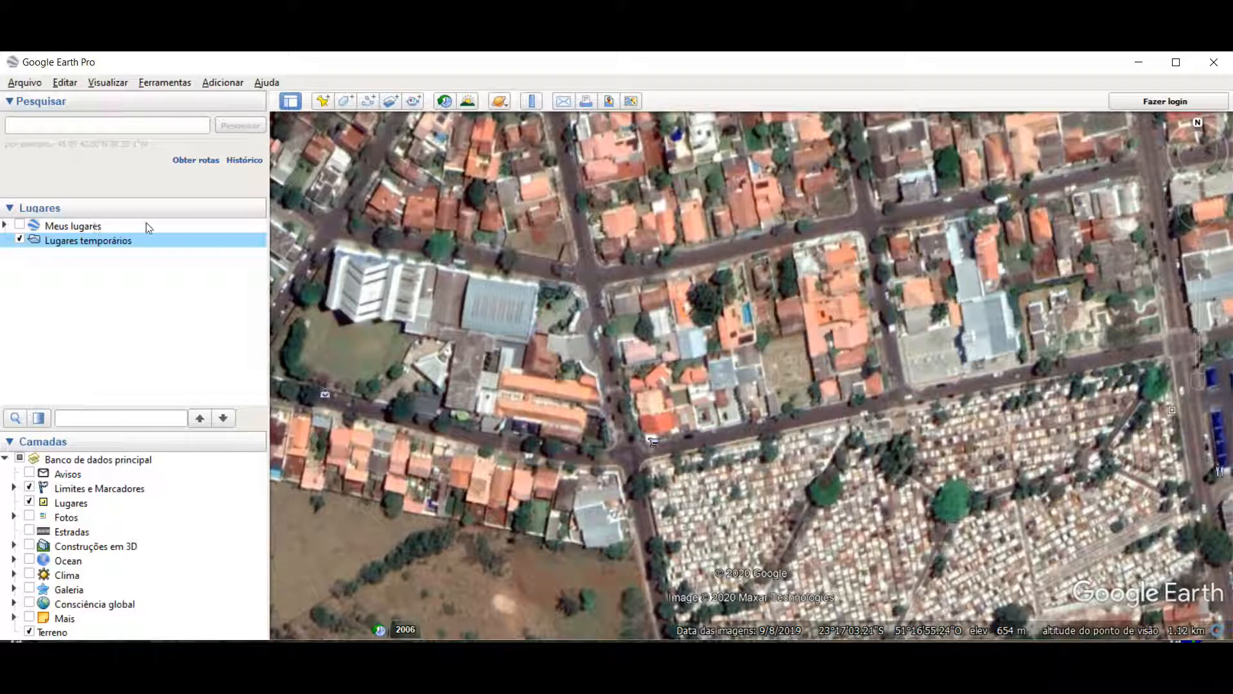
{"action": "left_click", "coordinate": [323, 102]}
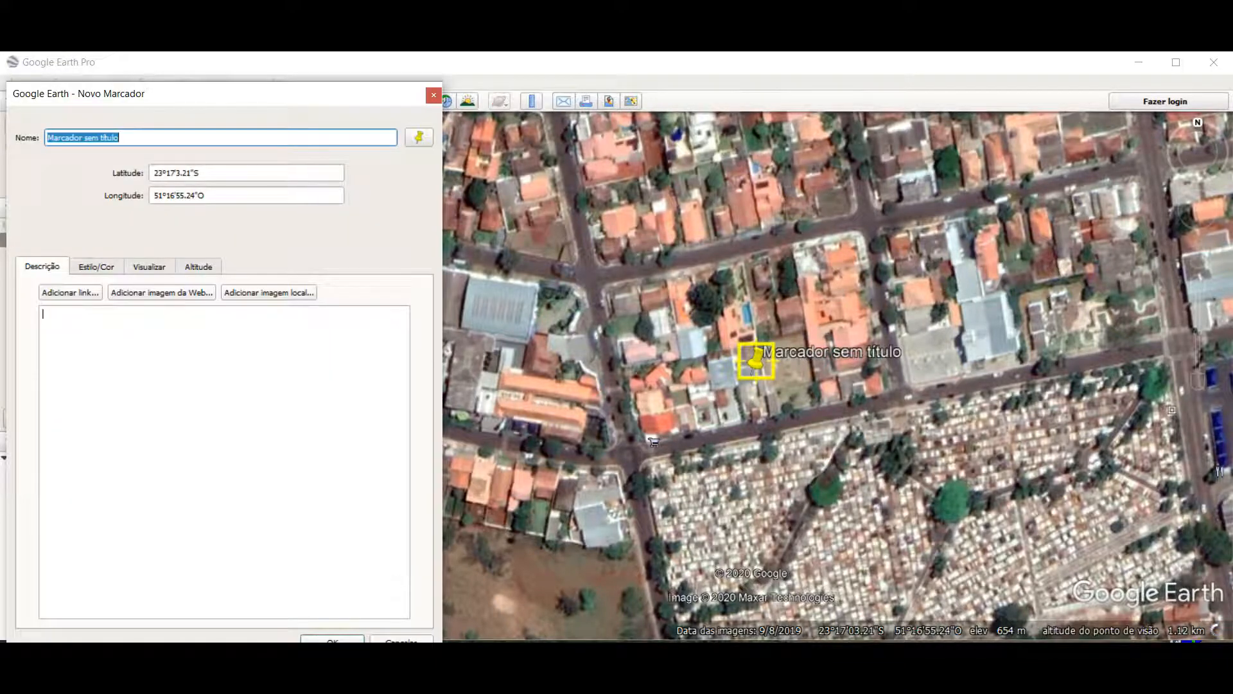
{"action": "left_click", "coordinate": [357, 634]}
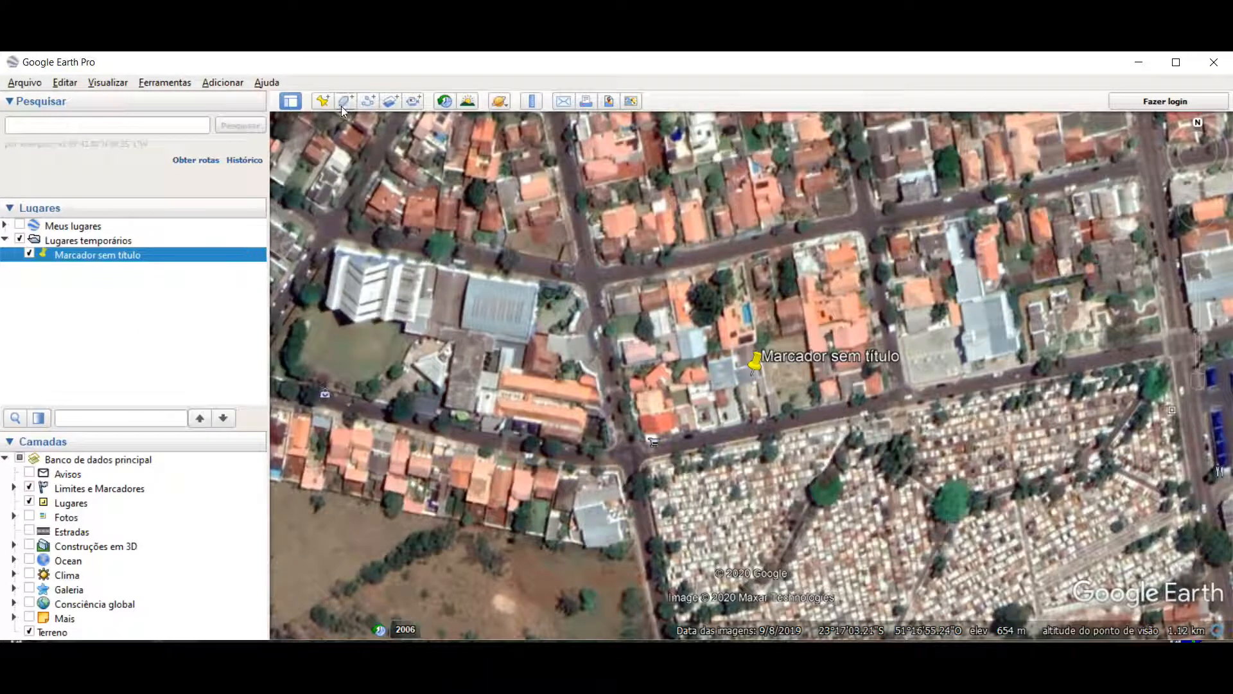
Step: Add a second default-named placemark and position it on the street intersection at about 23°17'0.65"S, 51°16'53.06"O
{"action": "left_click", "coordinate": [323, 102]}
{"action": "left_click_drag", "start_coordinate": [756, 370], "coordinate": [867, 237]}
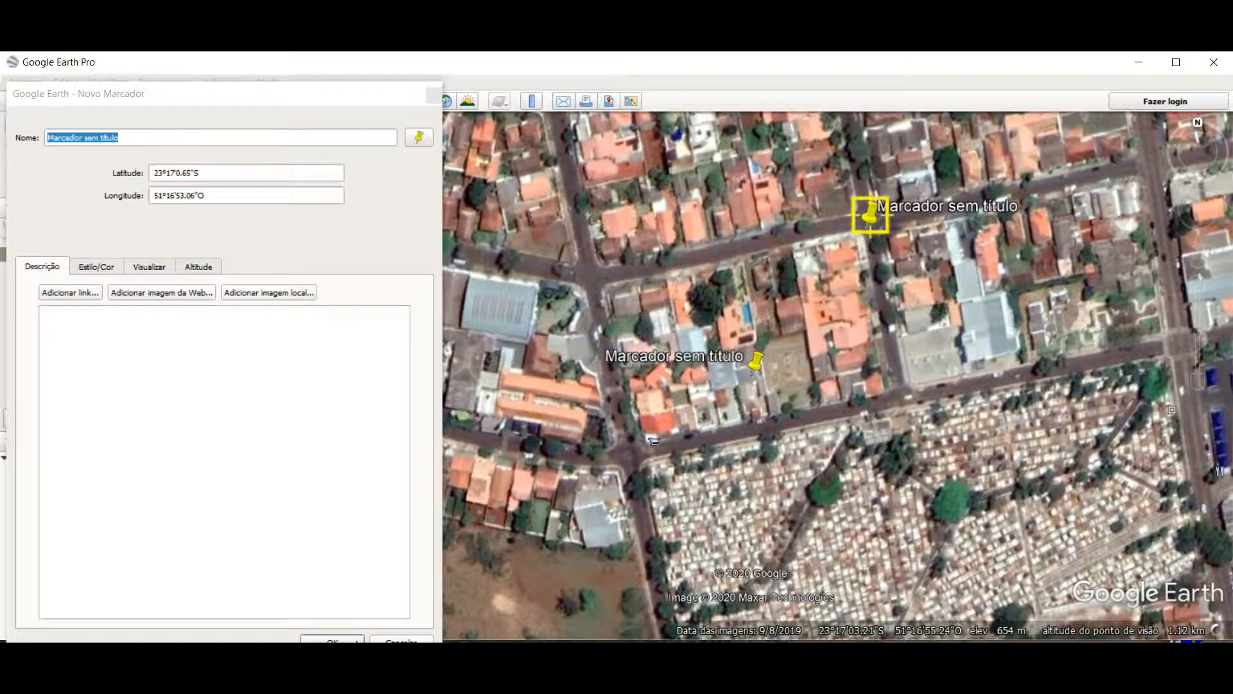
{"action": "key", "text": "Return"}
Step: Add a default-named four-corner polygon covering the northern part of the cemetery and the adjoining street
{"action": "left_click", "coordinate": [346, 101]}
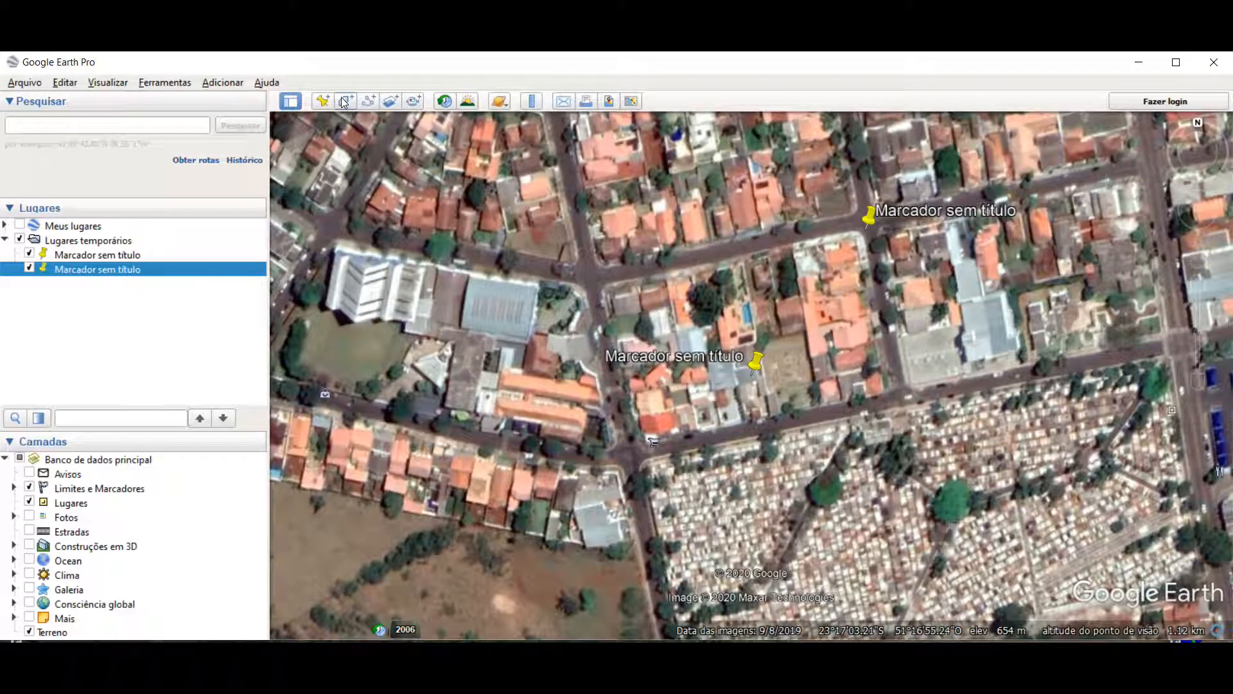
{"action": "left_click", "coordinate": [867, 345]}
{"action": "left_click", "coordinate": [1033, 372]}
{"action": "left_click", "coordinate": [984, 501]}
{"action": "left_click", "coordinate": [863, 479]}
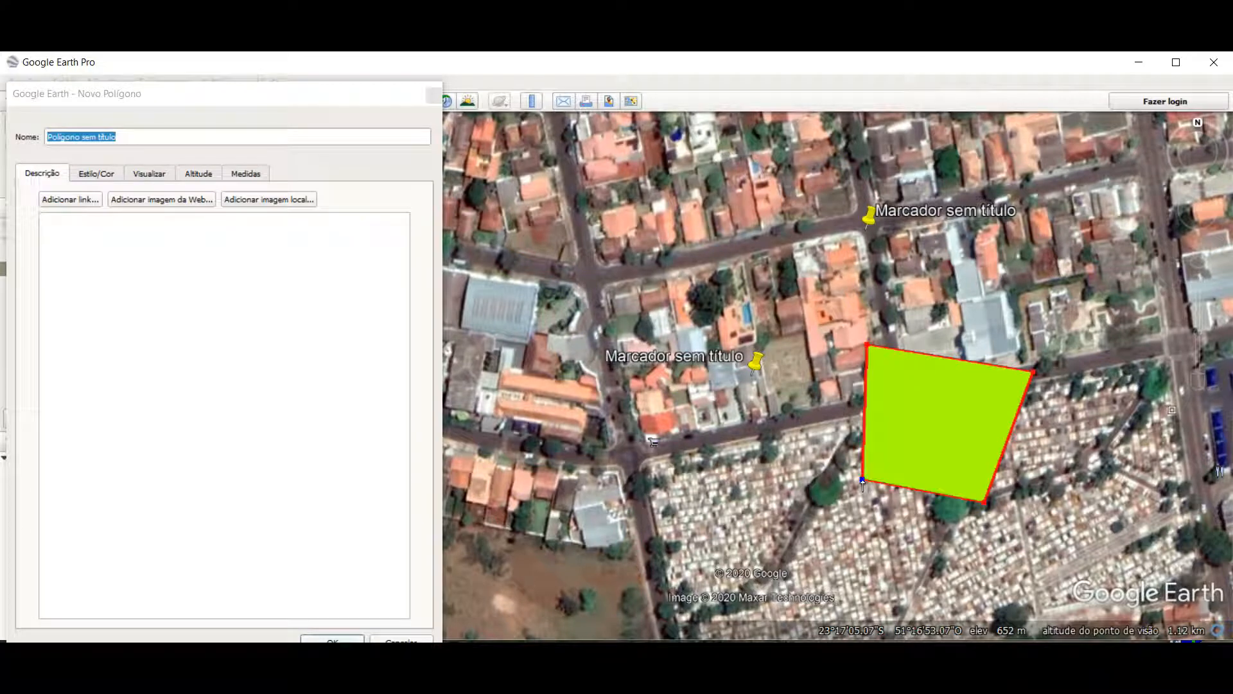
{"action": "left_click", "coordinate": [315, 640]}
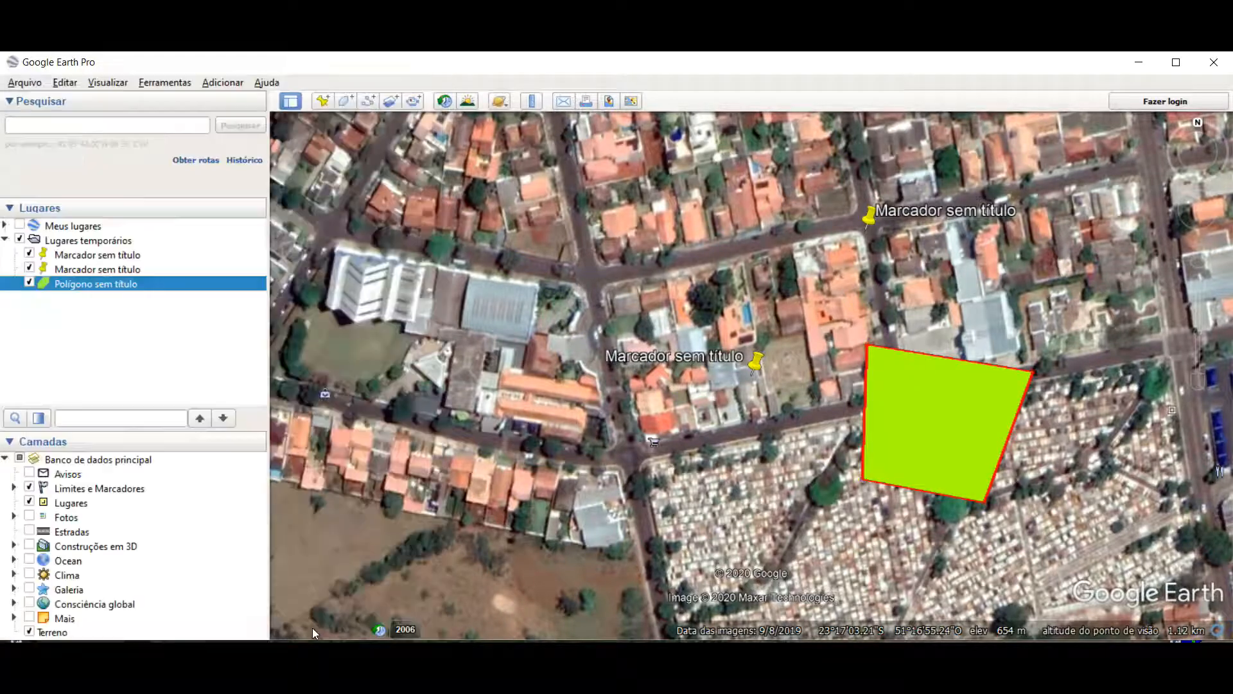
Step: Add a default-named two-point path along the street west of the cemetery, from beside the cemetery north past the next intersection
{"action": "left_click", "coordinate": [368, 103]}
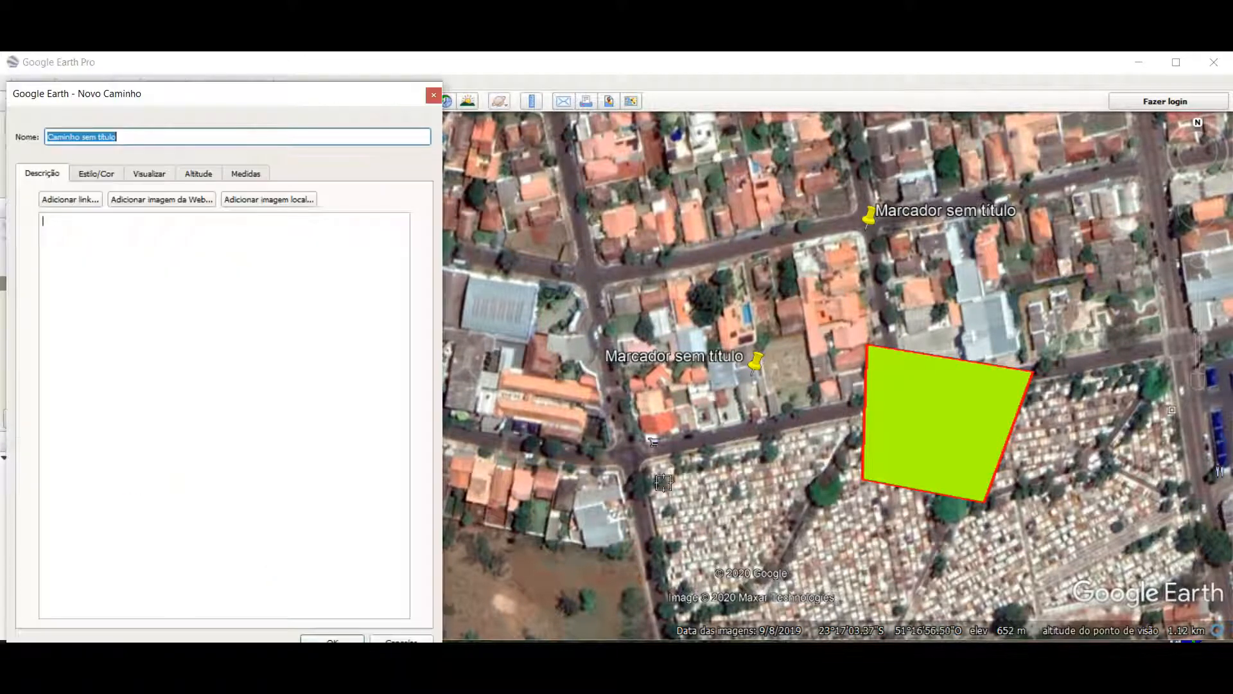
{"action": "left_click", "coordinate": [650, 517]}
{"action": "left_click", "coordinate": [580, 234]}
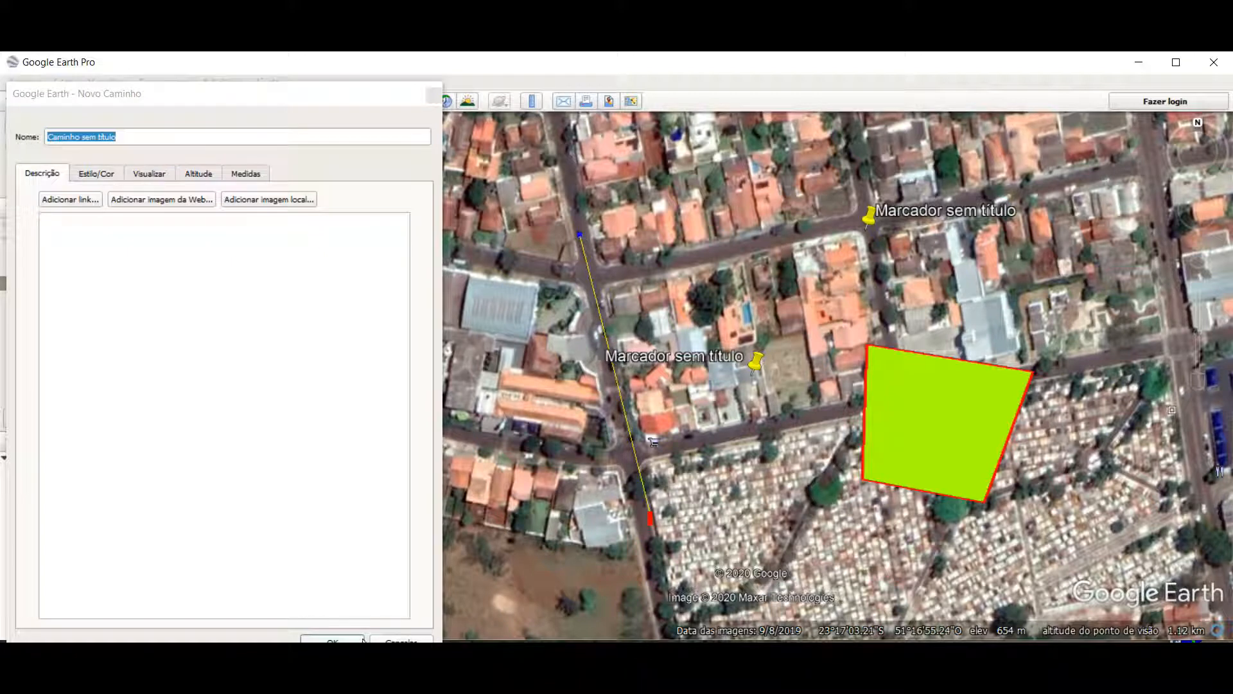
{"action": "left_click", "coordinate": [332, 640]}
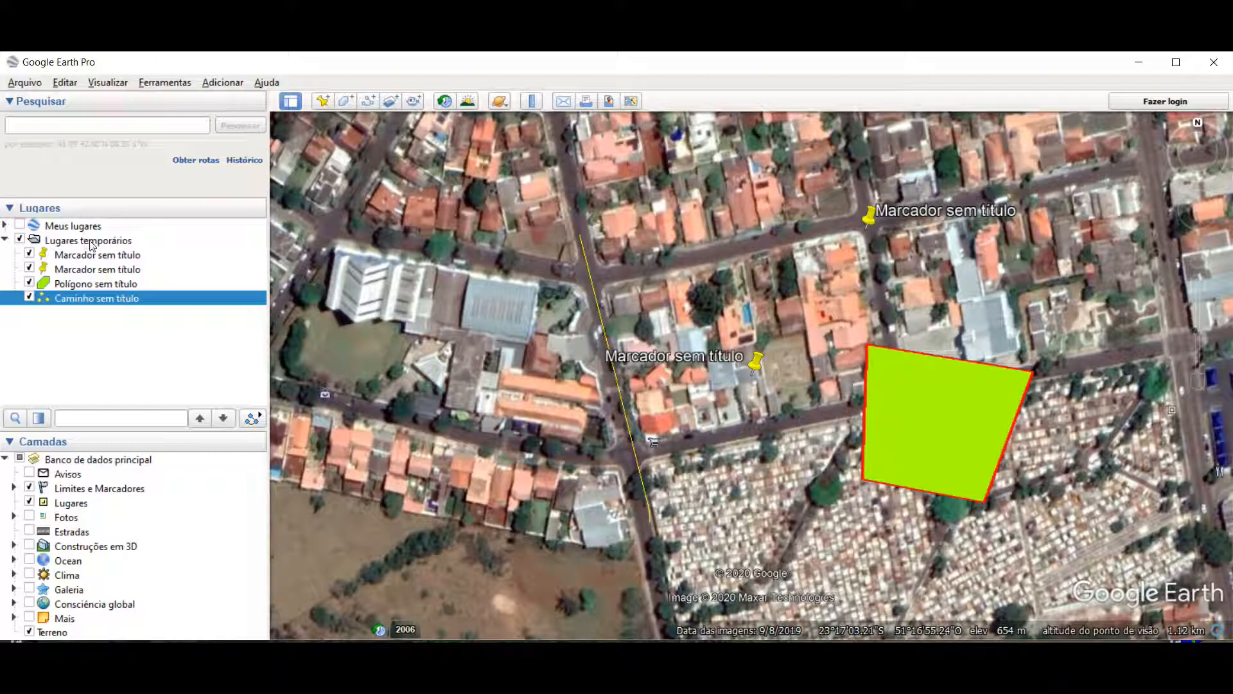
Step: Create a folder named Expresso inside Lugares temporários
{"action": "right_click", "coordinate": [91, 245]}
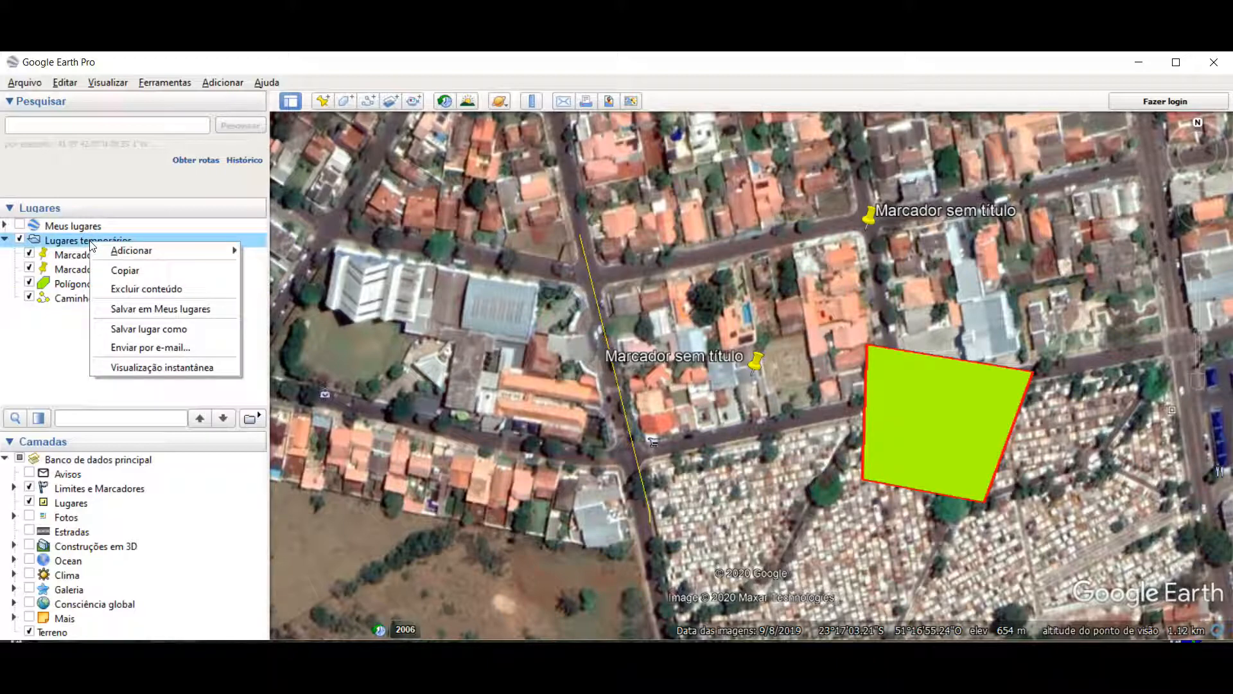
{"action": "mouse_move", "coordinate": [111, 254]}
{"action": "left_click", "coordinate": [273, 250]}
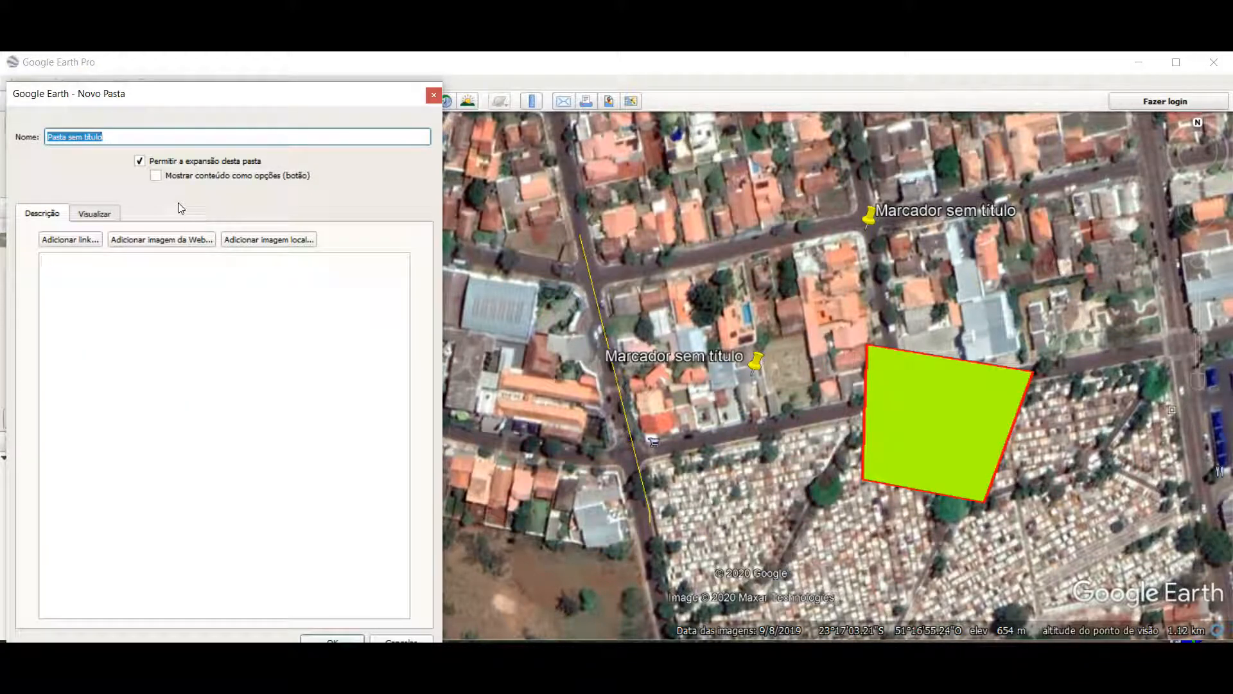
{"action": "type", "text": "Expresso"}
{"action": "left_click", "coordinate": [327, 641]}
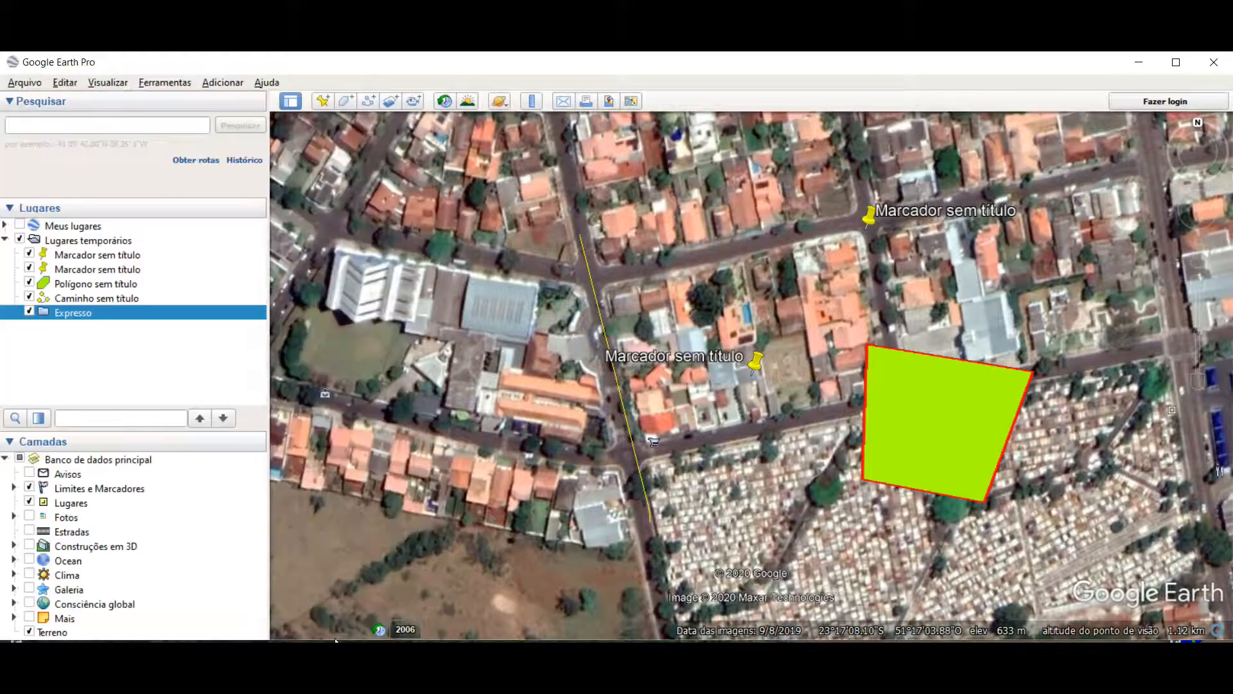
Step: Move the two placemarks, the polygon and the path together into the Expresso folder
{"action": "left_click", "coordinate": [131, 299]}
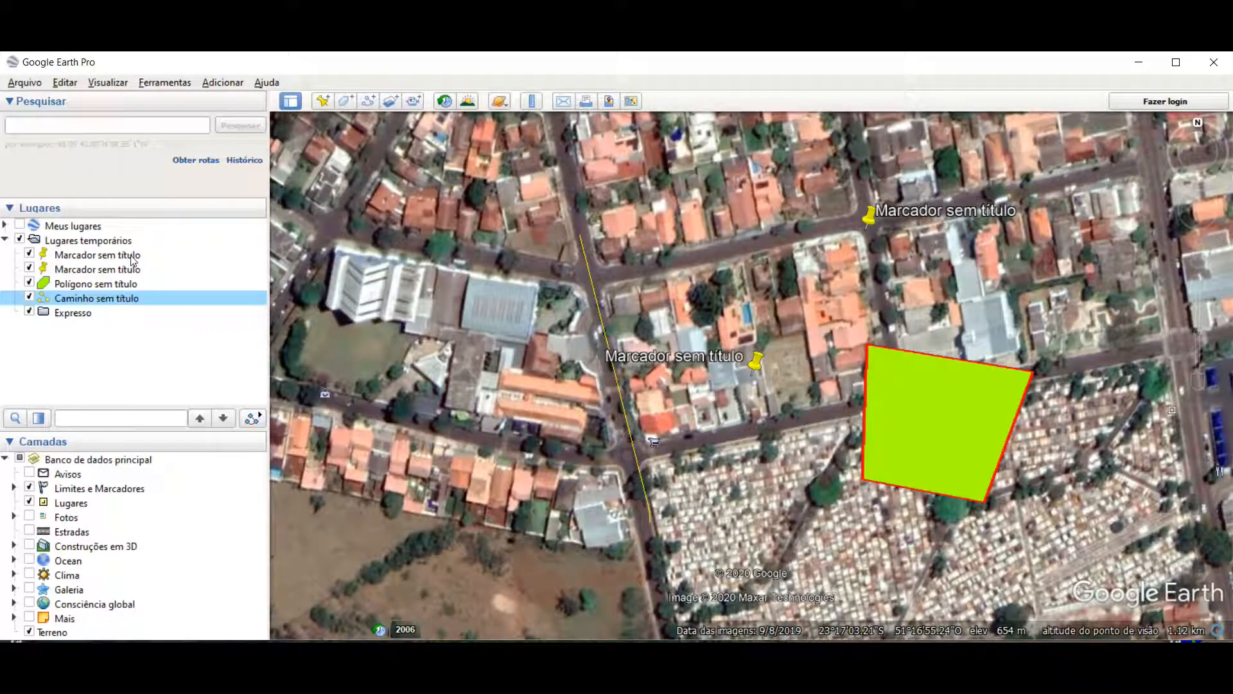
{"action": "left_click", "coordinate": [131, 256], "text": "shift"}
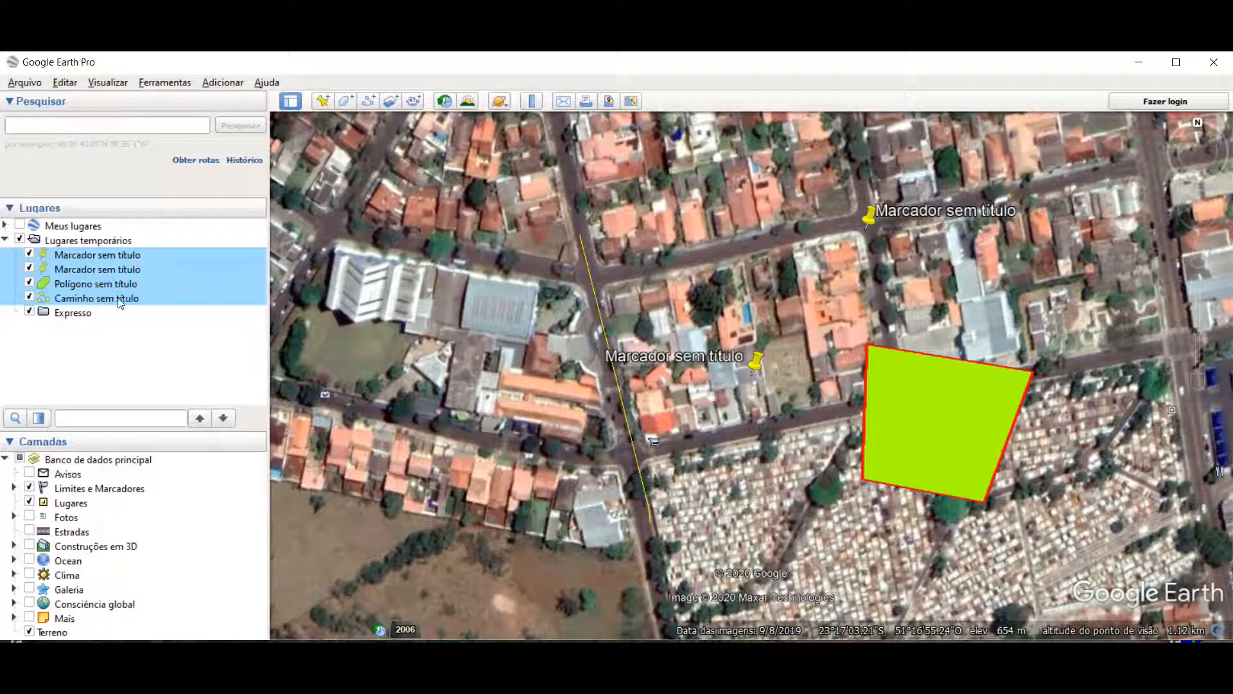
{"action": "left_click_drag", "start_coordinate": [115, 303], "coordinate": [92, 314]}
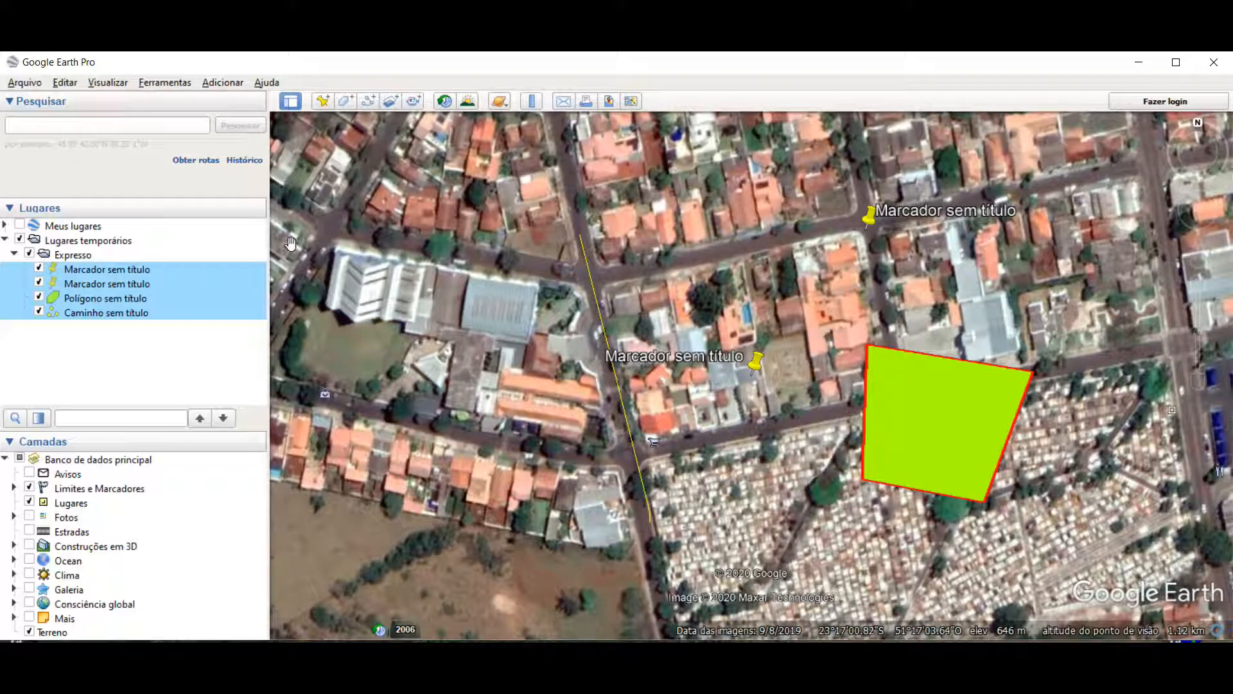
Step: Hide and reshow the polygon, the path and the whole Expresso folder one after another
{"action": "left_click", "coordinate": [39, 298]}
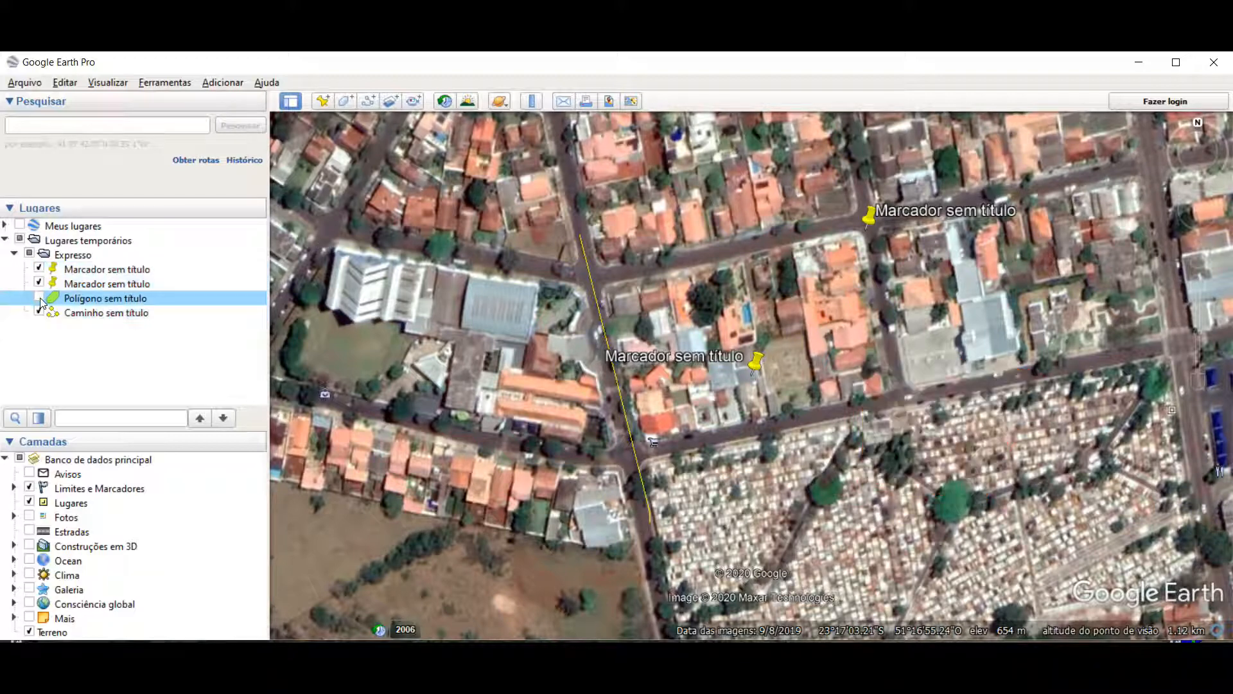
{"action": "left_click", "coordinate": [39, 298]}
{"action": "left_click", "coordinate": [40, 313]}
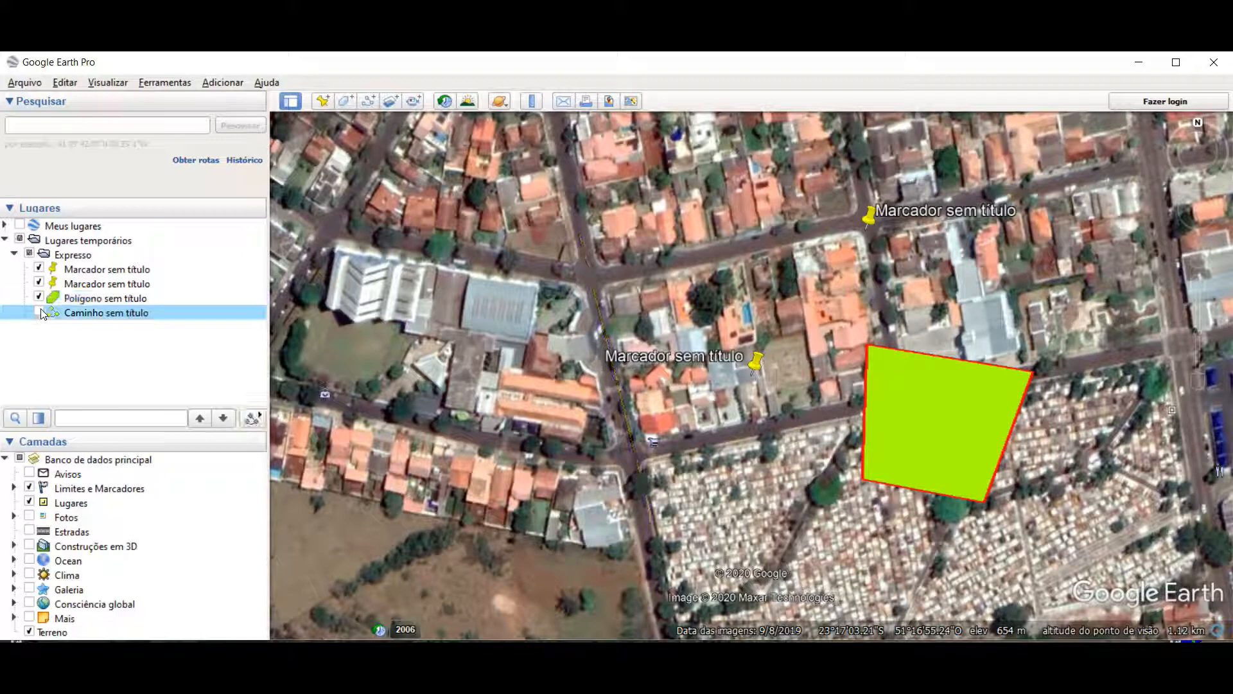
{"action": "left_click", "coordinate": [39, 313]}
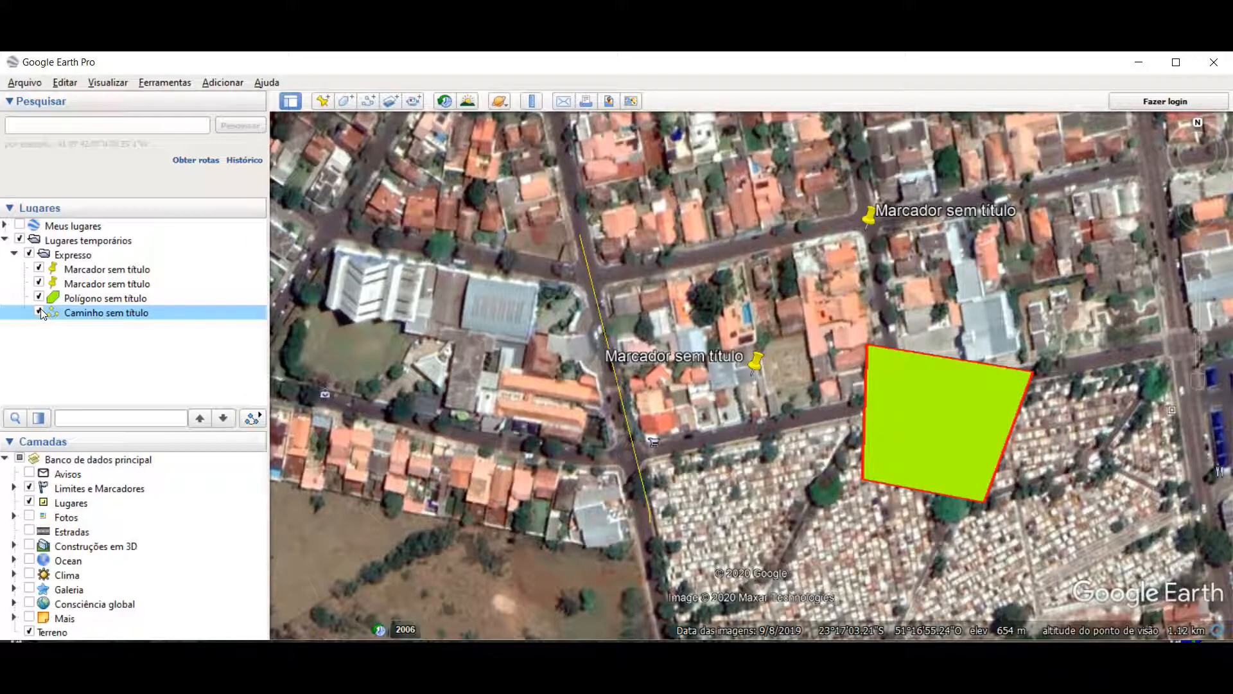
{"action": "left_click", "coordinate": [29, 255]}
{"action": "left_click", "coordinate": [29, 254]}
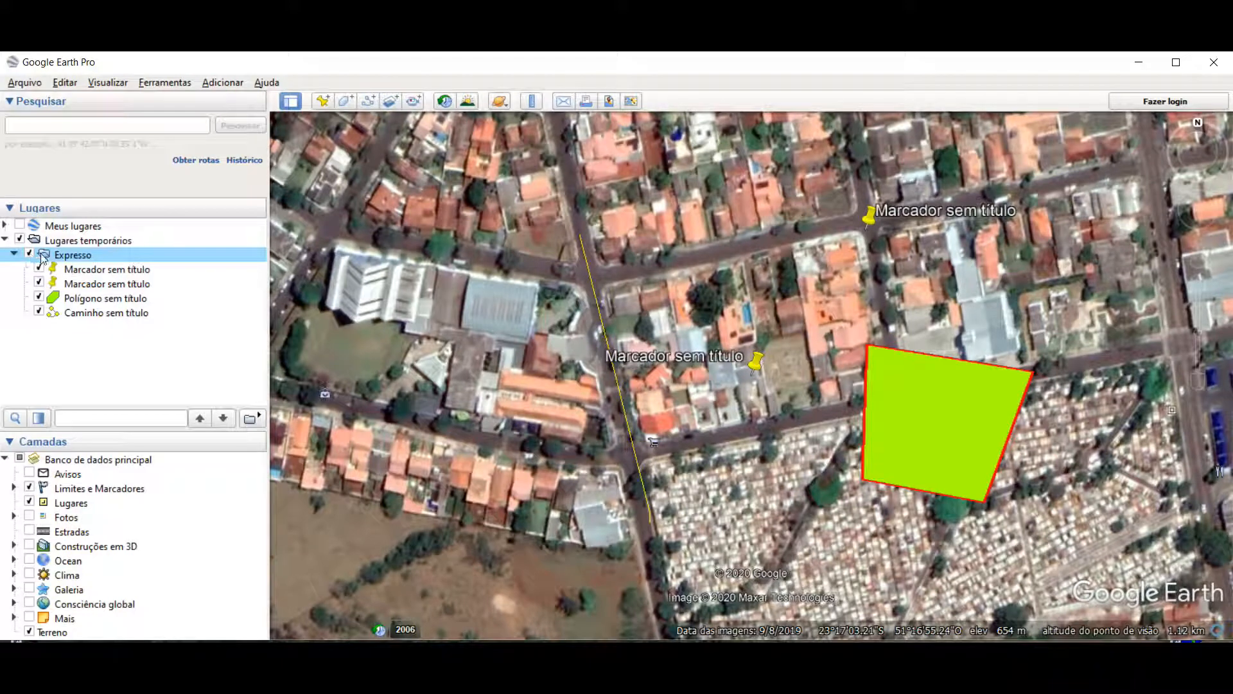
Step: Save the Expresso folder to Área de Trabalho as Expresso.kmz in Kmz format
{"action": "right_click", "coordinate": [74, 256]}
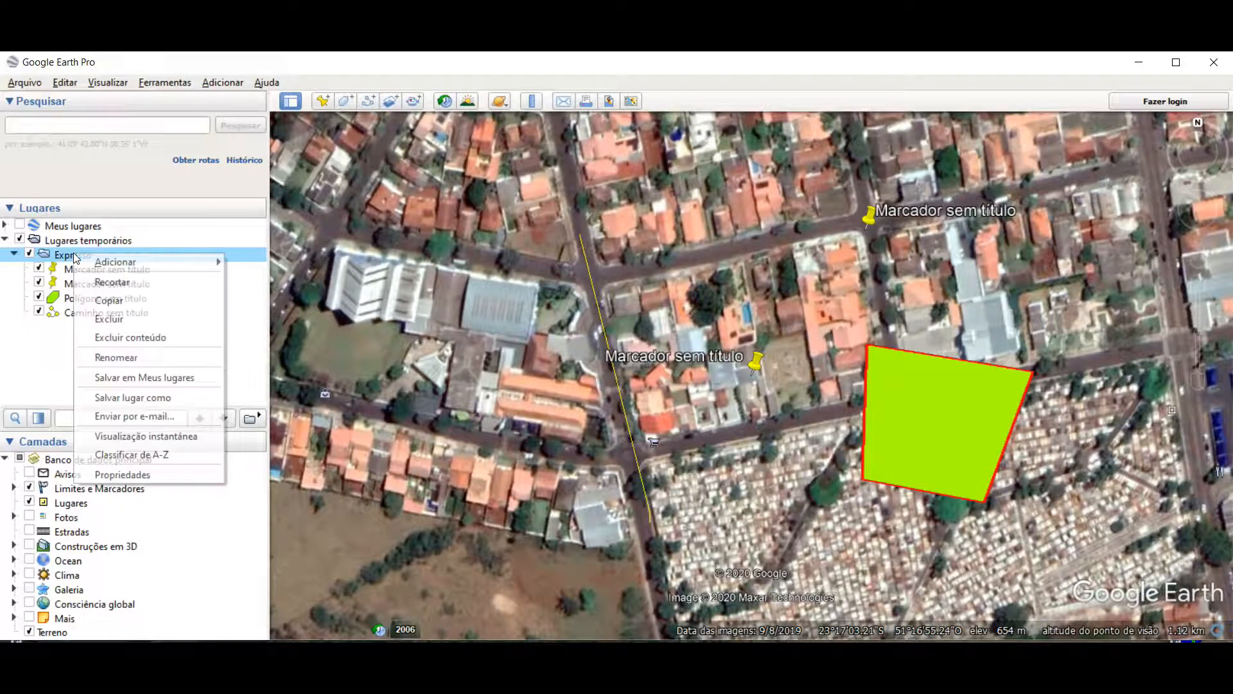
{"action": "left_click", "coordinate": [132, 398]}
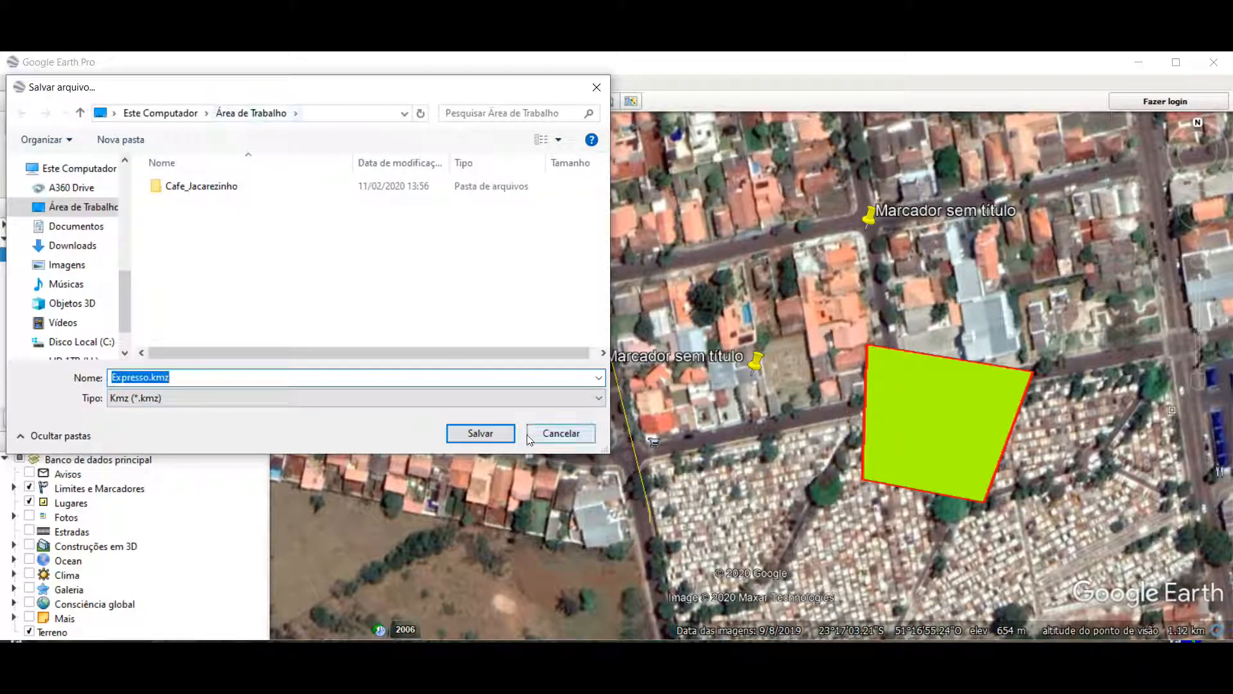
{"action": "left_click", "coordinate": [160, 395]}
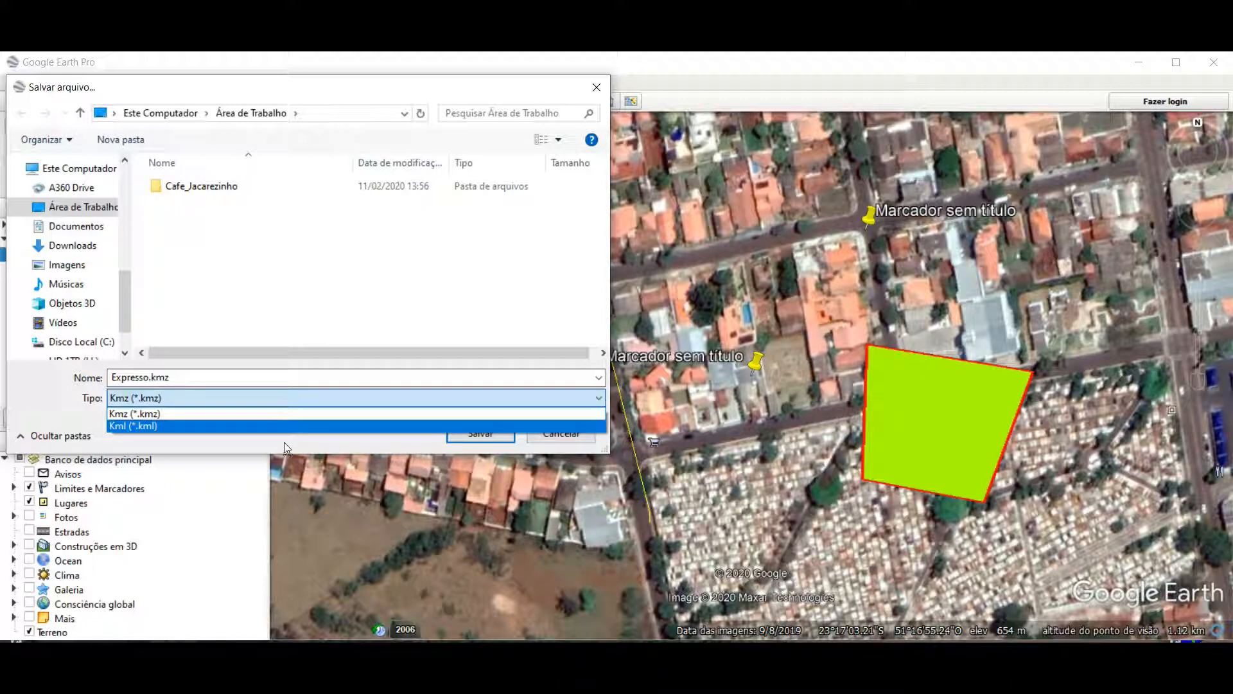
{"action": "left_click", "coordinate": [419, 444]}
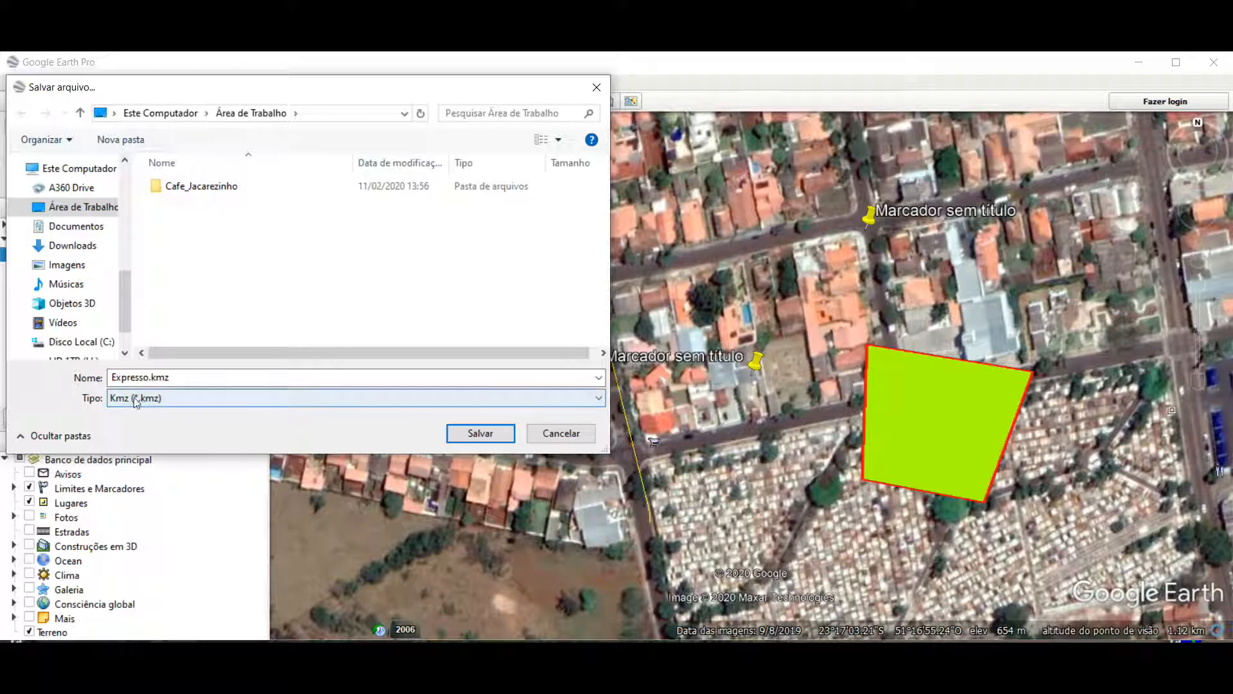
{"action": "left_click", "coordinate": [503, 434]}
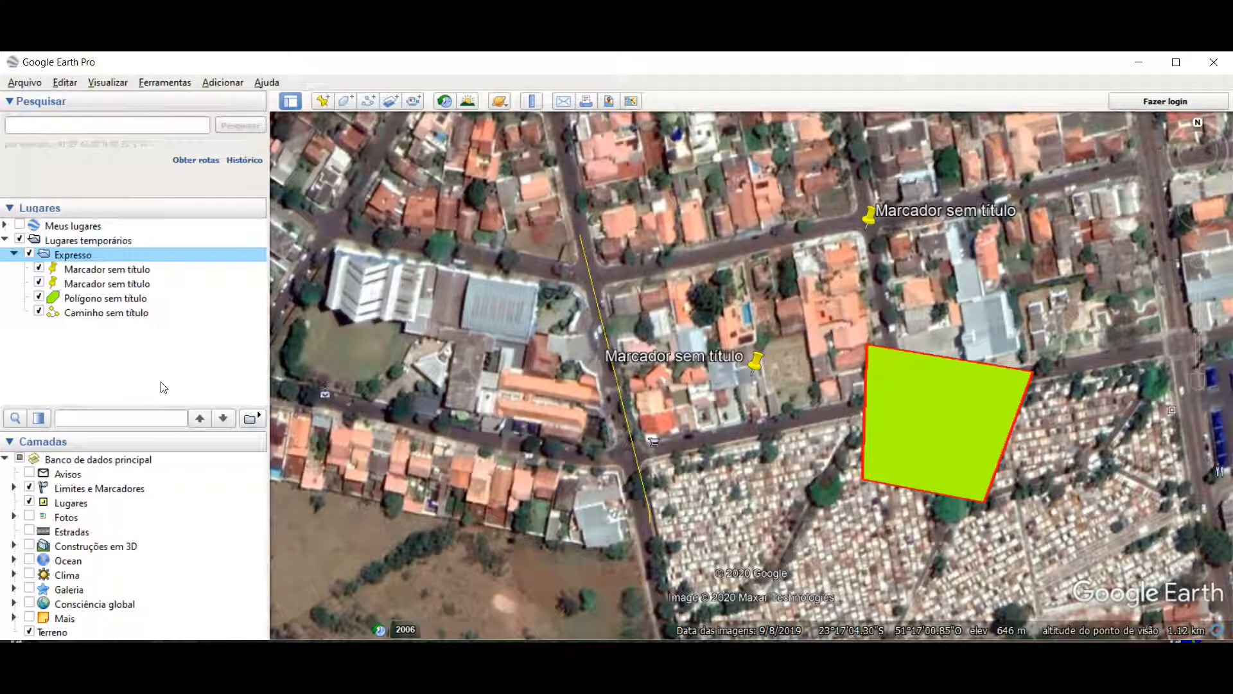
Step: Delete the Expresso folder and all its items from Lugares temporários
{"action": "left_click", "coordinate": [91, 271]}
{"action": "right_click", "coordinate": [82, 253]}
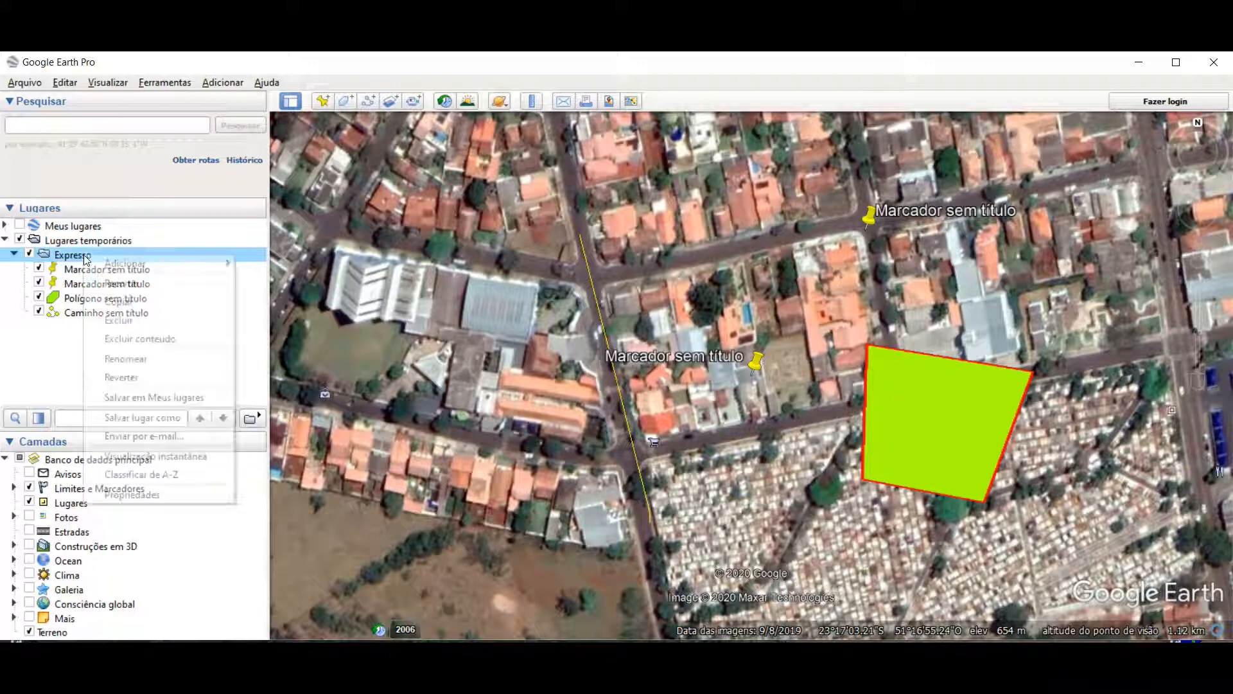
{"action": "left_click", "coordinate": [139, 323]}
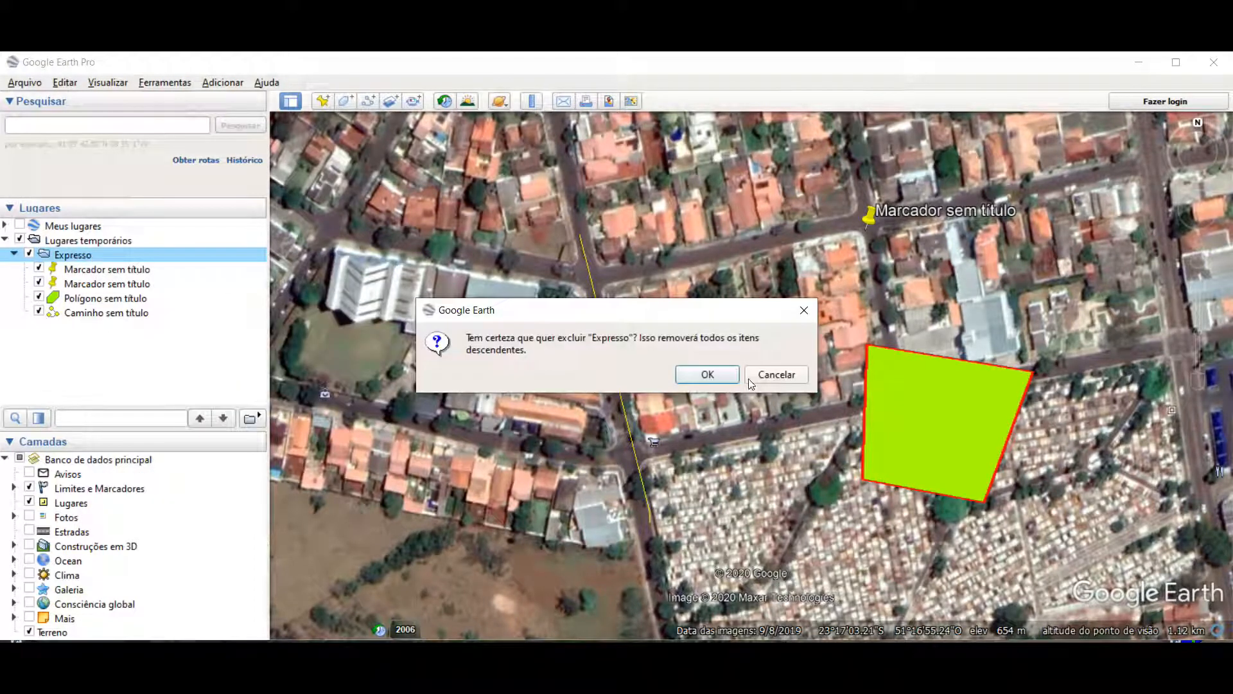
{"action": "left_click", "coordinate": [722, 375]}
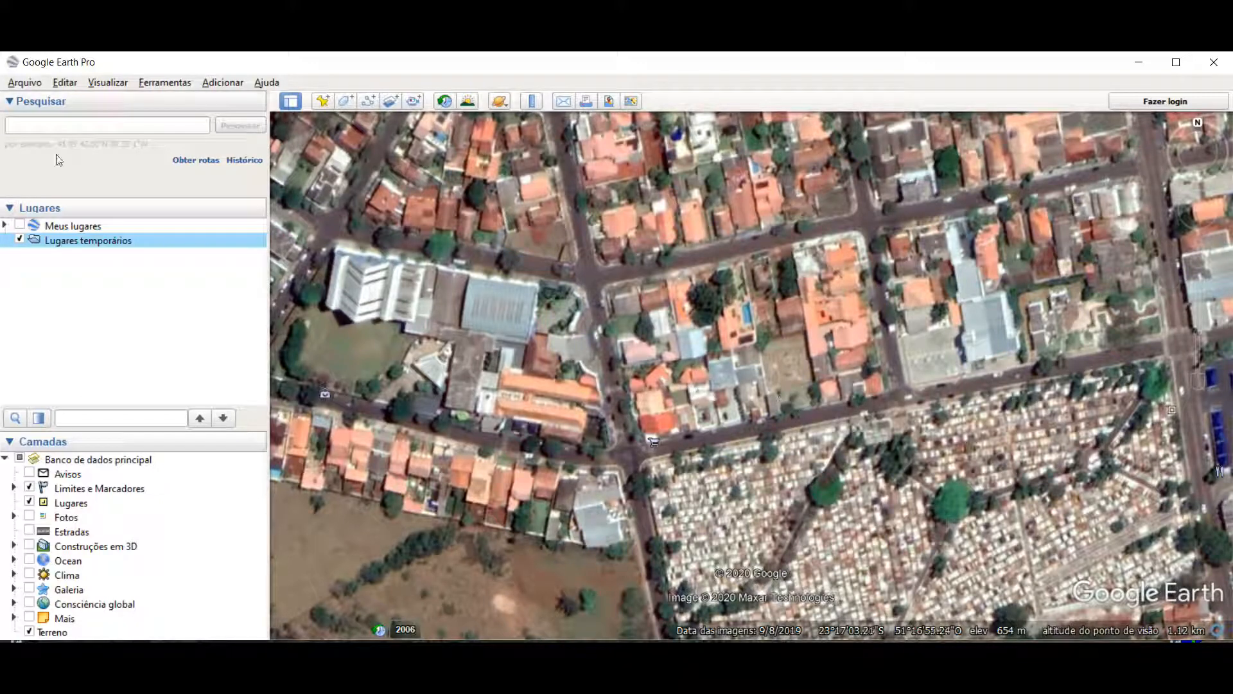
Step: Open the file Expresso.kmz from Área de Trabalho
{"action": "left_click", "coordinate": [35, 87]}
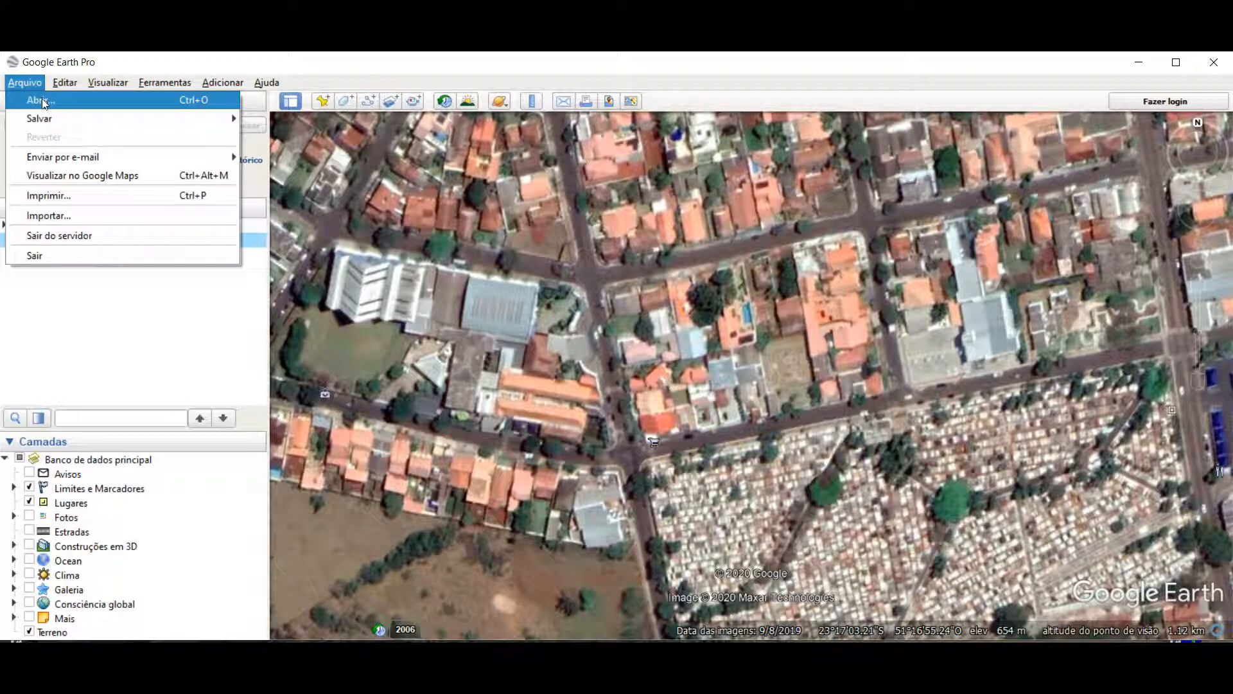
{"action": "left_click", "coordinate": [43, 101]}
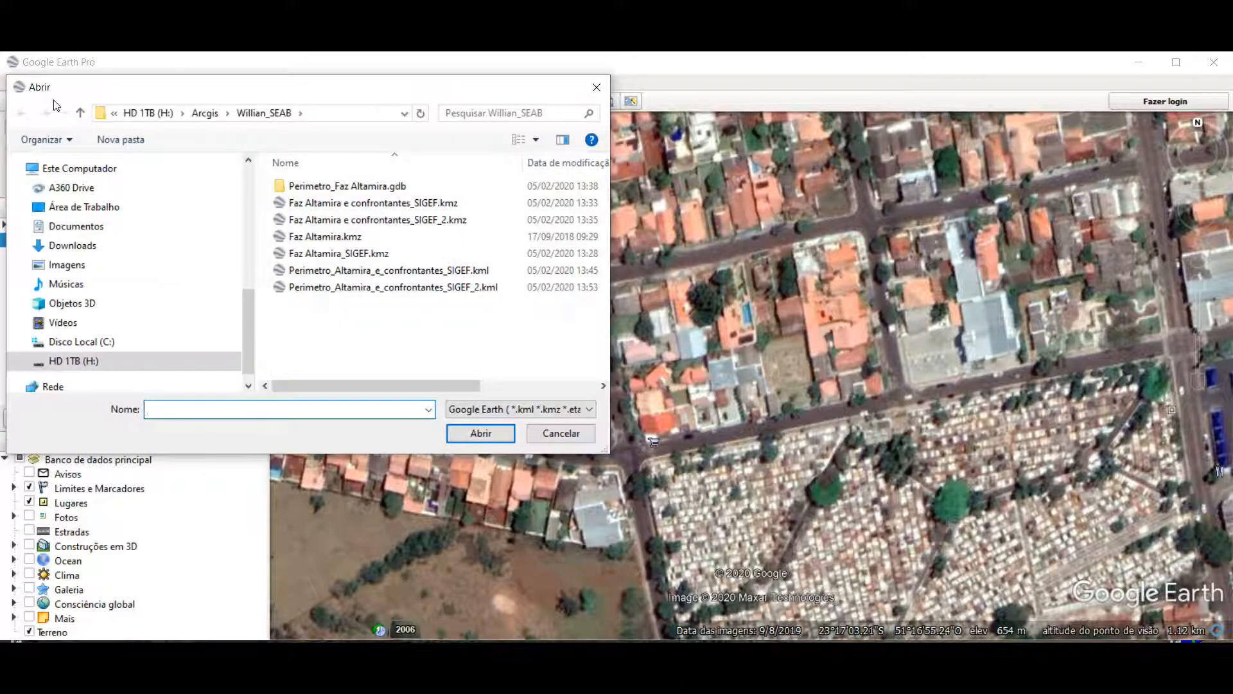
{"action": "left_click", "coordinate": [83, 206]}
{"action": "left_click", "coordinate": [299, 204]}
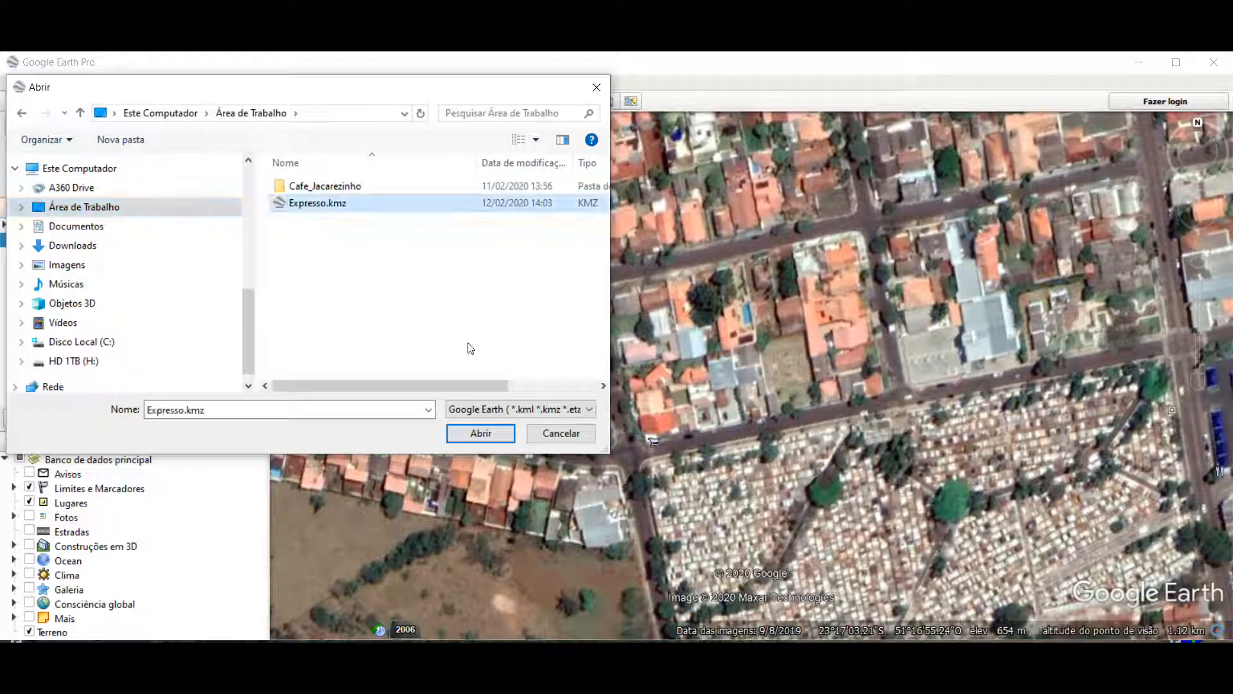
{"action": "left_click", "coordinate": [481, 433]}
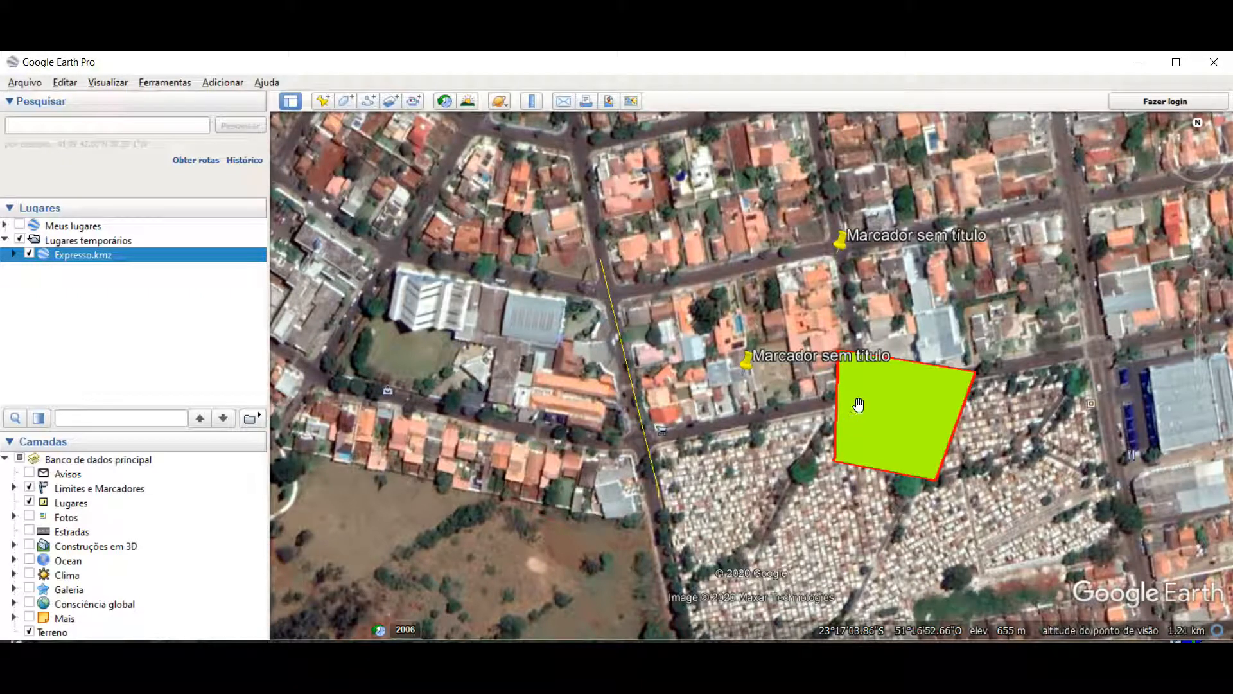
Step: Delete the opened Expresso.kmz entry from Lugares temporários
{"action": "right_click", "coordinate": [94, 256]}
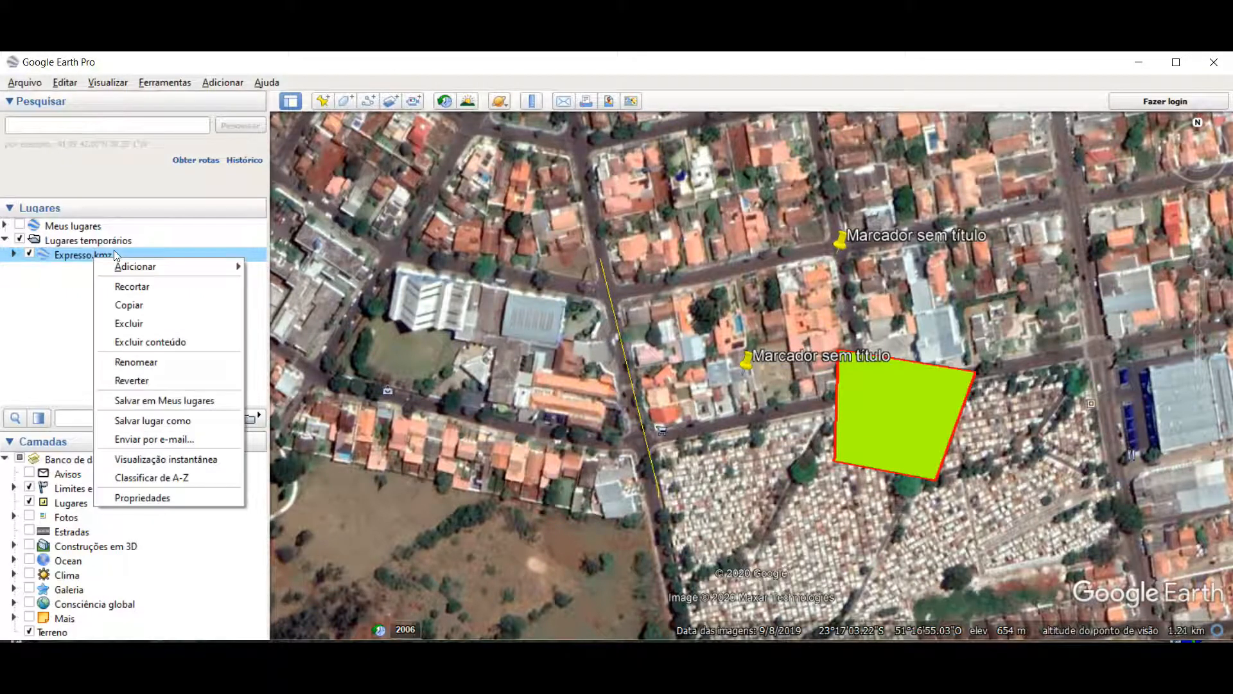
{"action": "left_click", "coordinate": [157, 318]}
{"action": "key", "text": "Return"}
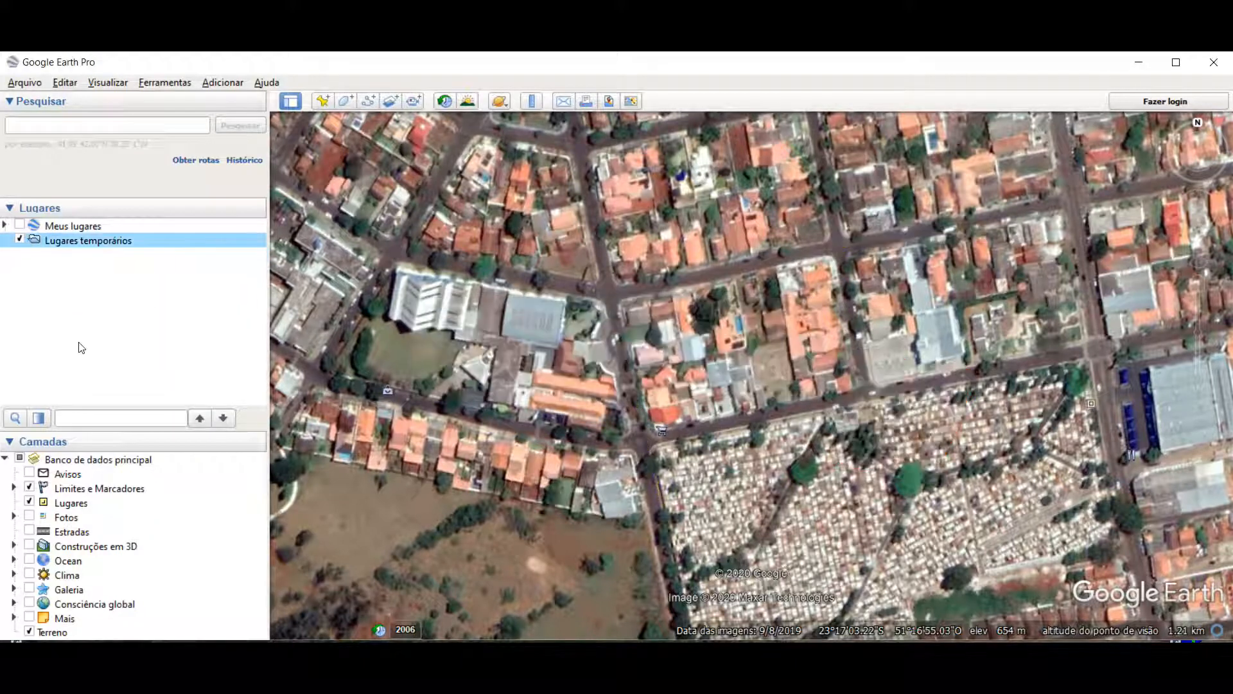
Step: Show and hide the Estradas layer, and turn off the Lugares layer
{"action": "left_click", "coordinate": [30, 531]}
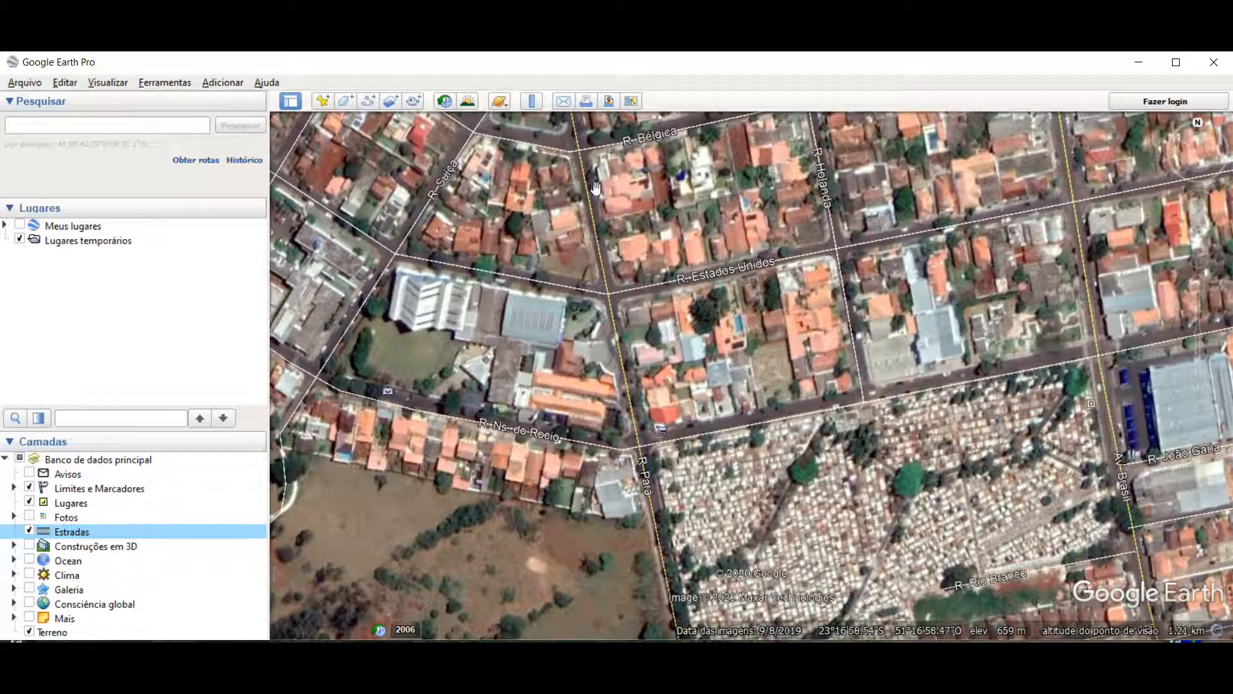
{"action": "left_click", "coordinate": [30, 531]}
{"action": "left_click", "coordinate": [29, 502]}
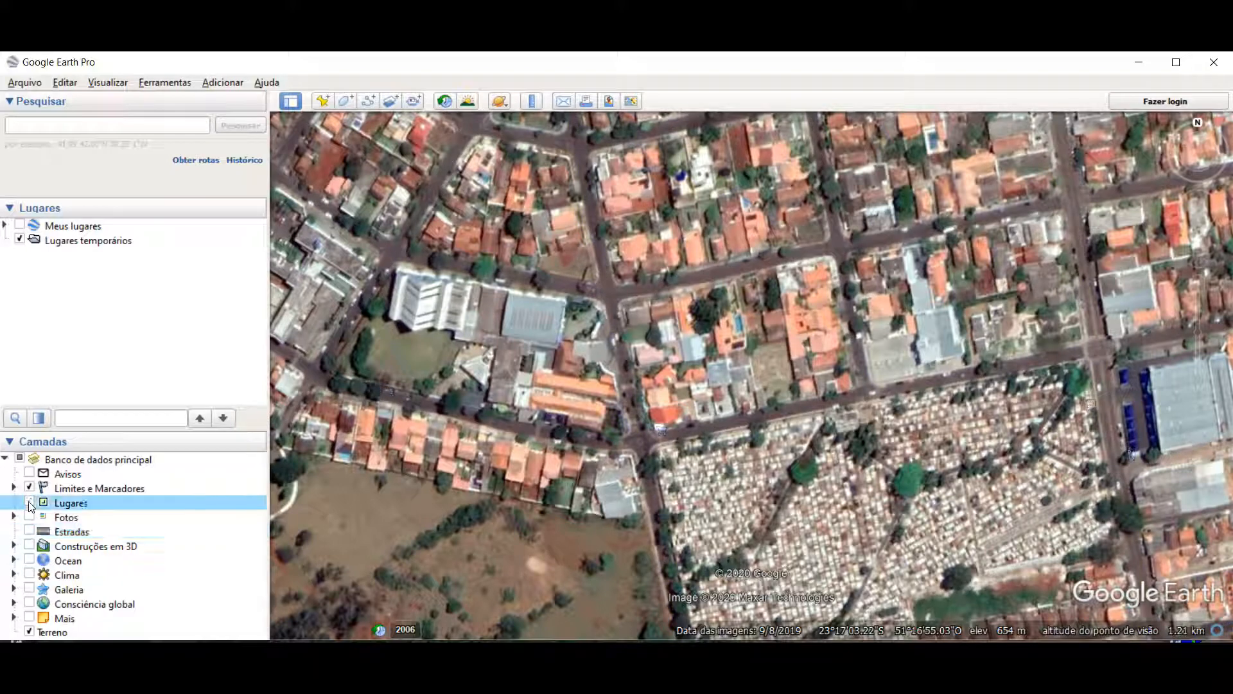
{"action": "left_click", "coordinate": [29, 502]}
Step: Turn the Limites e Marcadores layer off and on again over the wider Cambé area
{"action": "scroll", "coordinate": [828, 496], "scroll_direction": "down", "scroll_amount": 5}
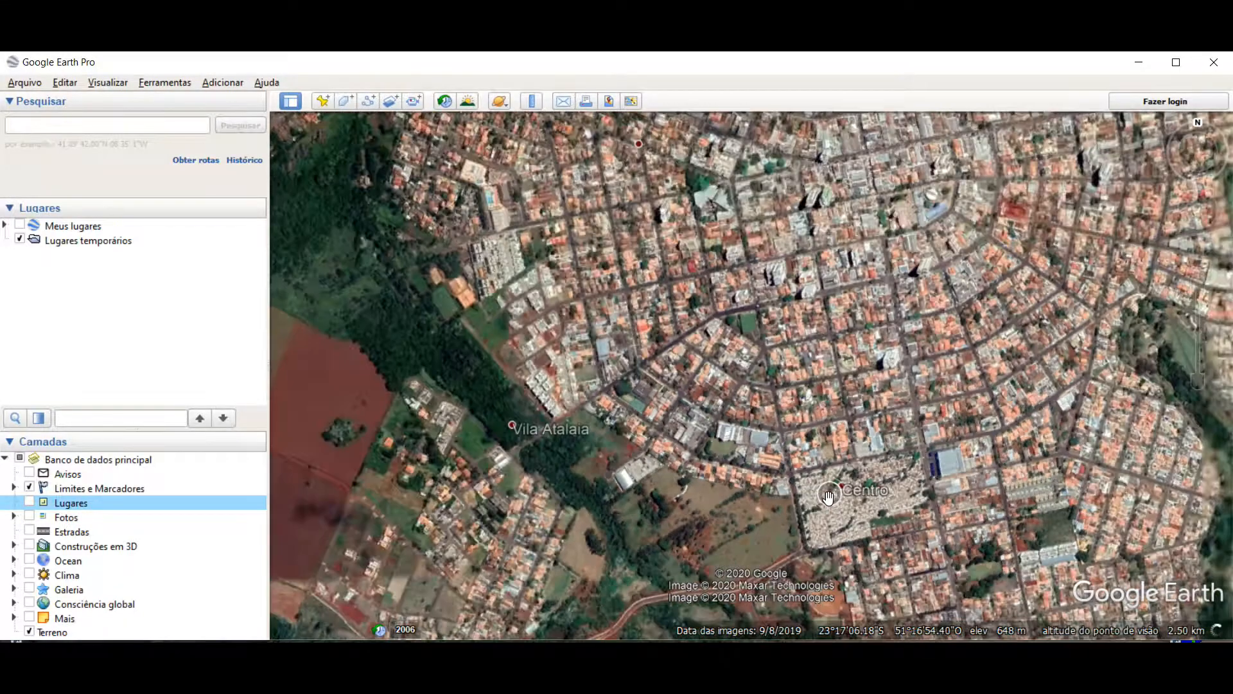
{"action": "scroll", "coordinate": [829, 496], "scroll_direction": "down", "scroll_amount": 8}
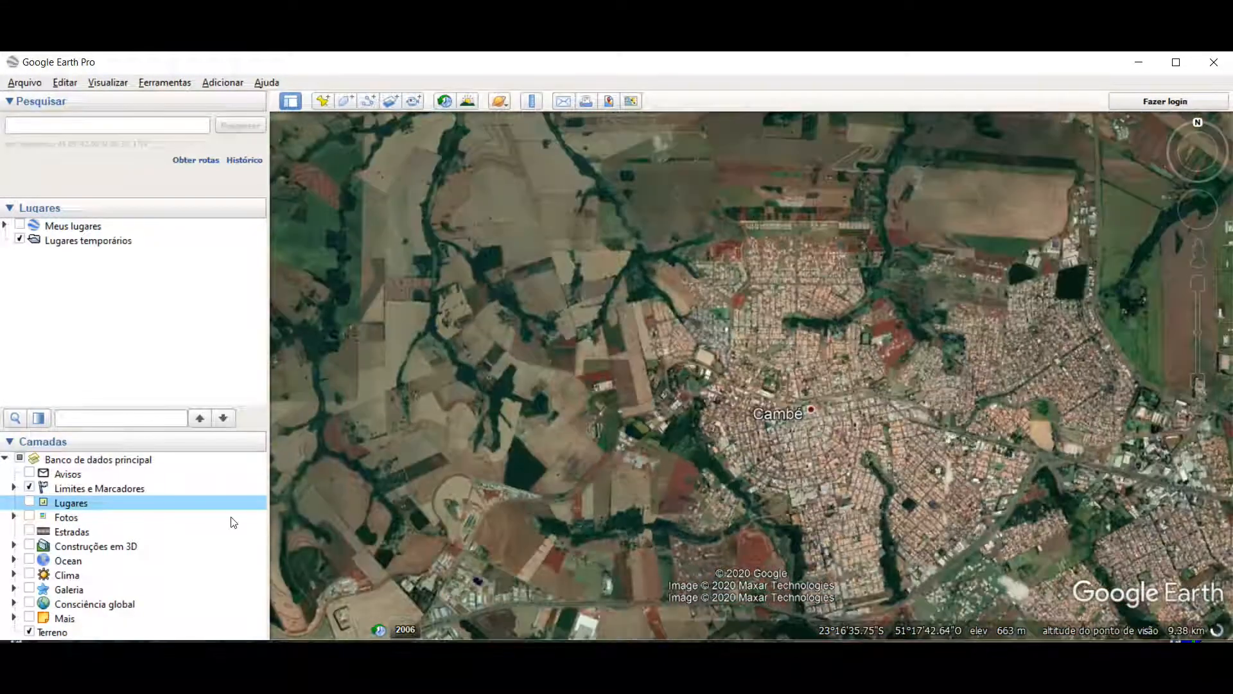
{"action": "left_click", "coordinate": [29, 487]}
{"action": "left_click", "coordinate": [29, 489]}
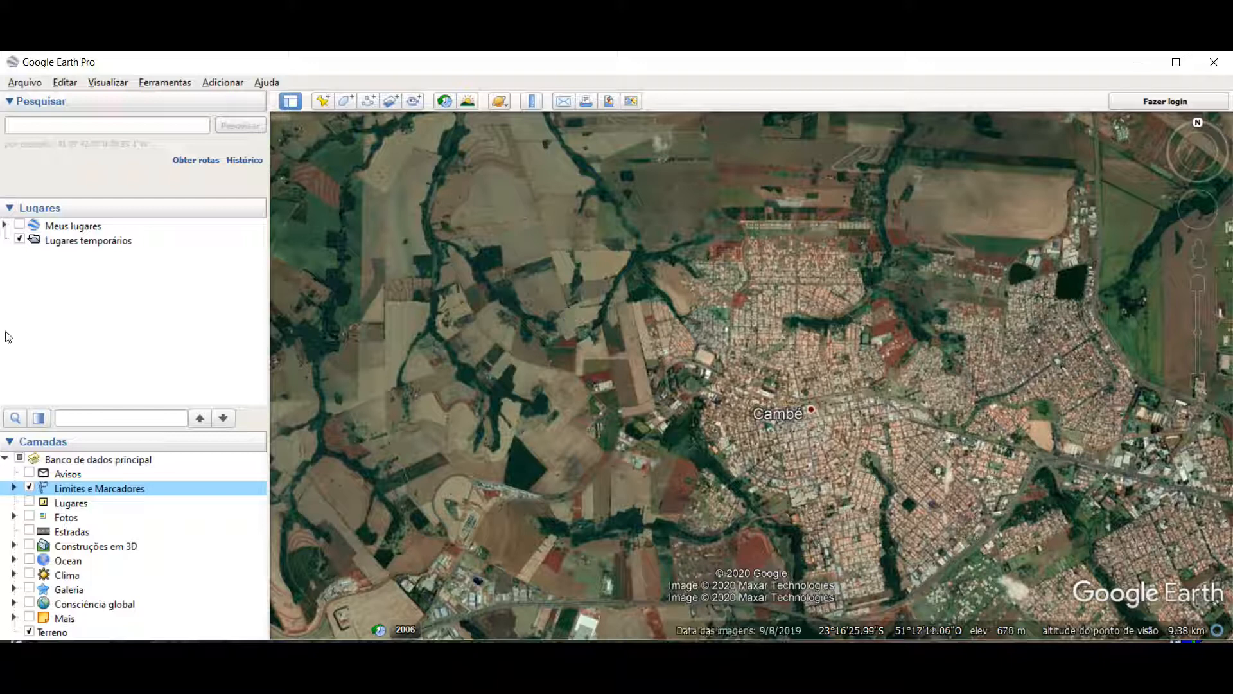
Step: Expand Meus lugares and look through its saved folders, examining the contents of Fz_Lombao and Cachoeira Sao Jeronimo
{"action": "left_click", "coordinate": [5, 226]}
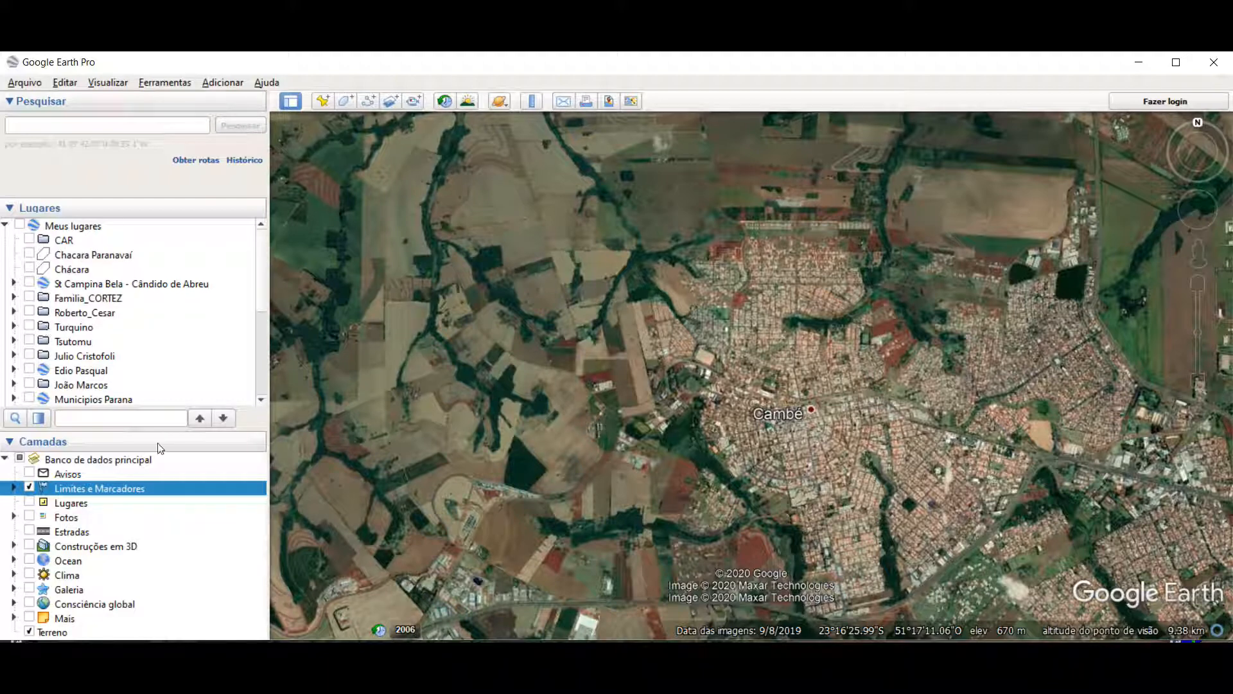
{"action": "scroll", "coordinate": [118, 387], "scroll_direction": "down", "scroll_amount": 2}
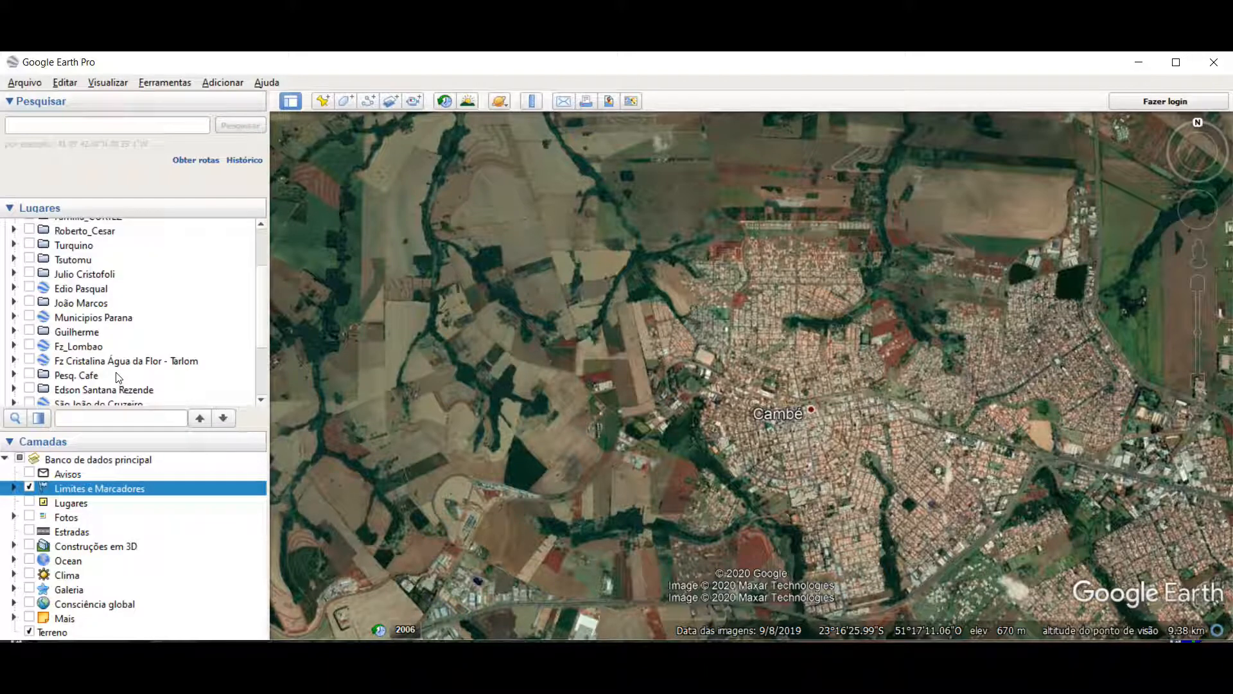
{"action": "left_click", "coordinate": [15, 346]}
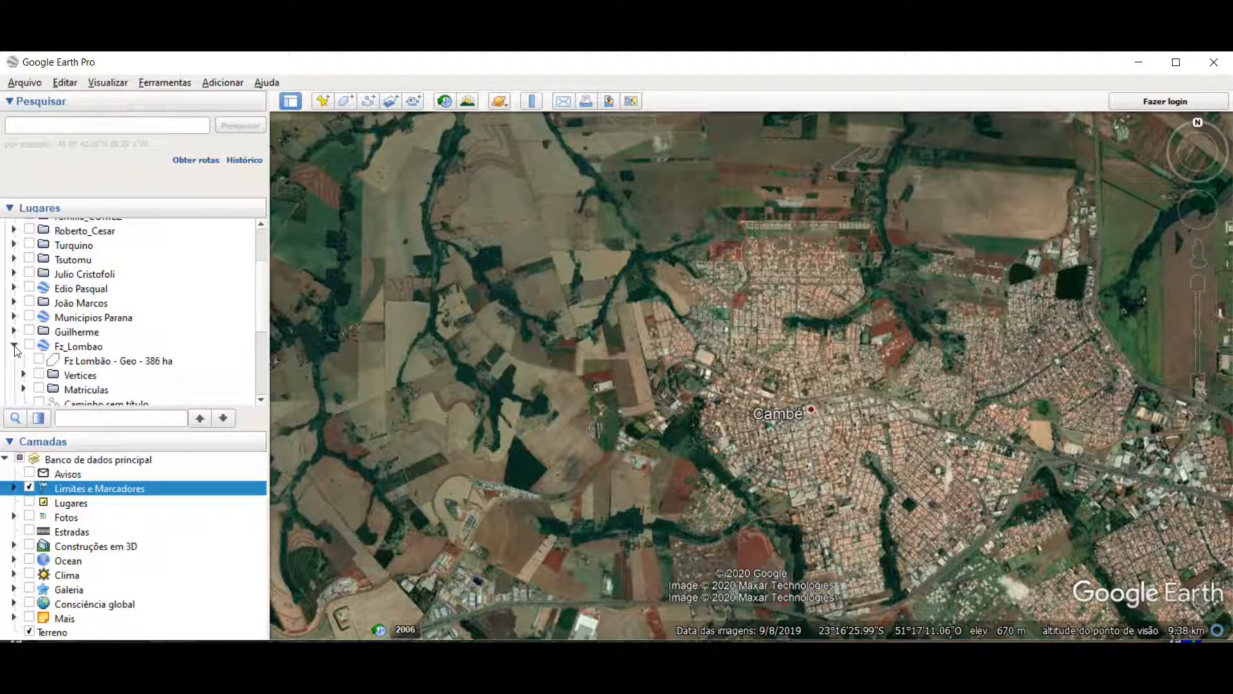
{"action": "left_click", "coordinate": [15, 347]}
{"action": "scroll", "coordinate": [28, 357], "scroll_direction": "down", "scroll_amount": 3}
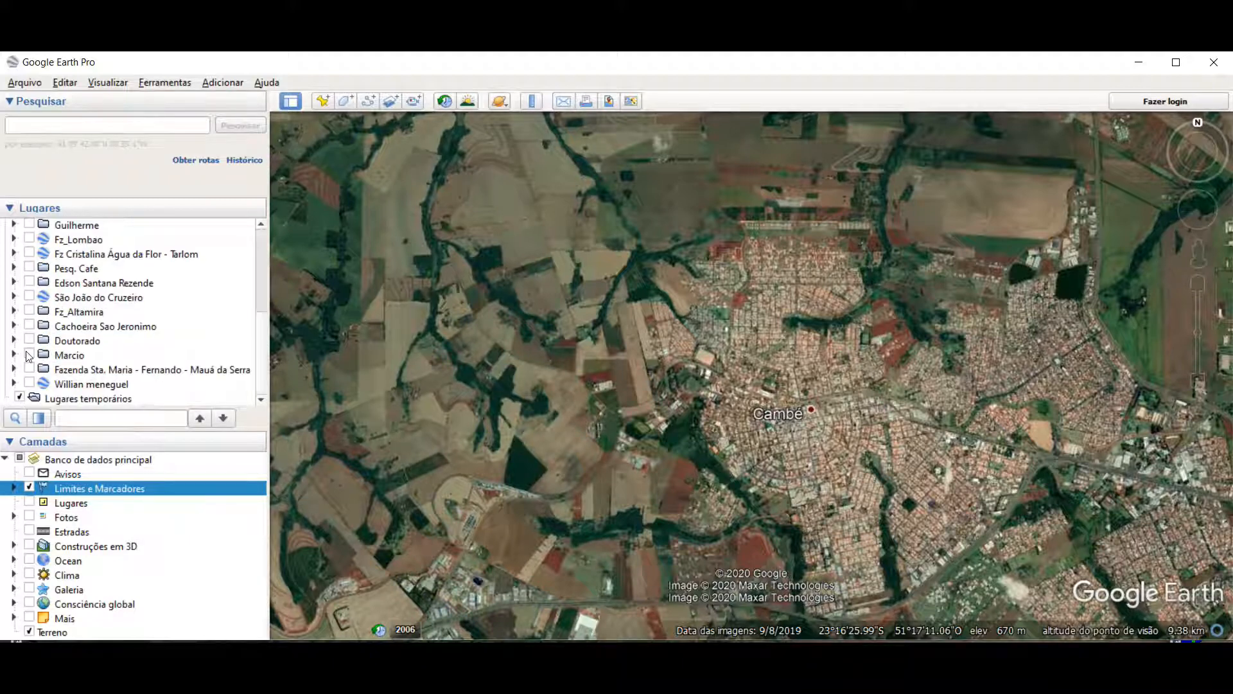
{"action": "left_click", "coordinate": [14, 326]}
{"action": "scroll", "coordinate": [109, 360], "scroll_direction": "down", "scroll_amount": 1}
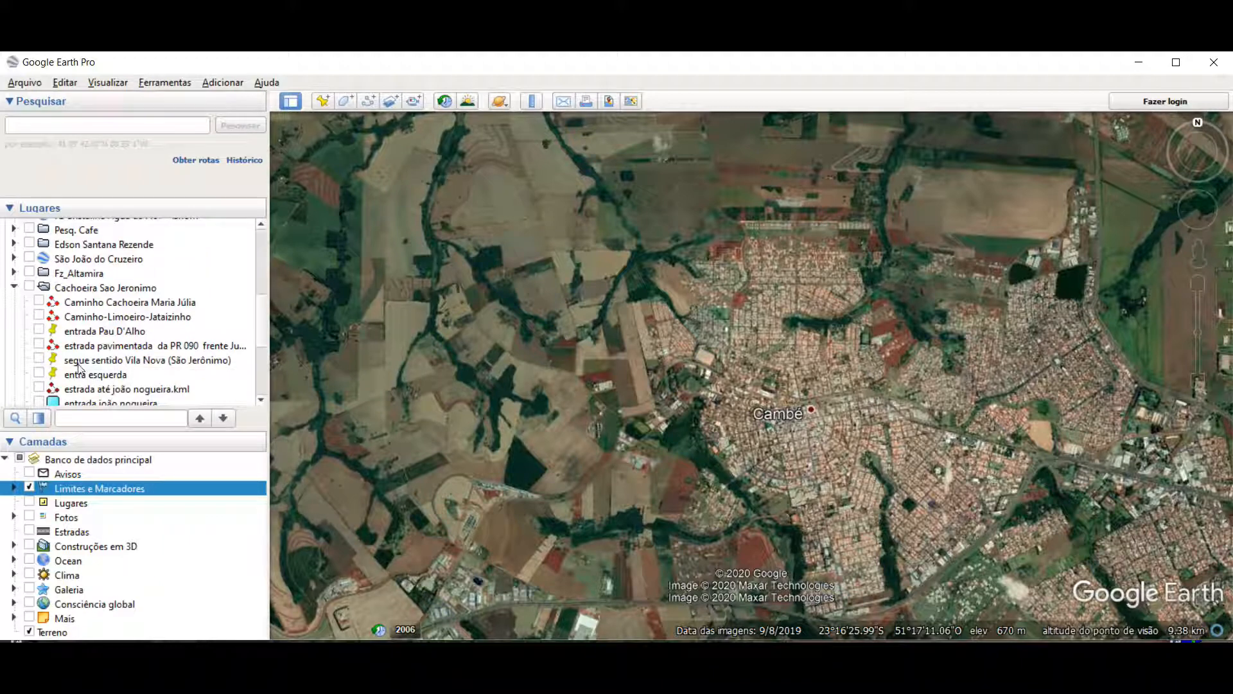
{"action": "scroll", "coordinate": [101, 323], "scroll_direction": "down", "scroll_amount": 2}
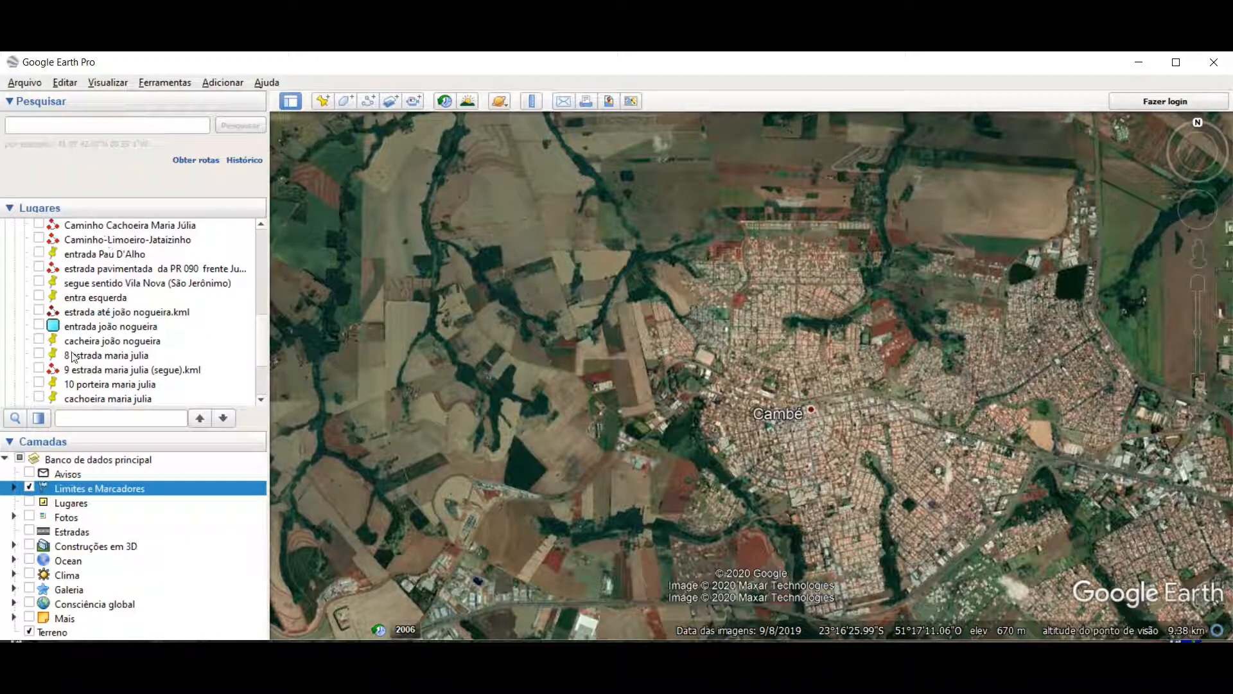
{"action": "scroll", "coordinate": [88, 367], "scroll_direction": "down", "scroll_amount": 2}
{"action": "scroll", "coordinate": [88, 367], "scroll_direction": "up", "scroll_amount": 4}
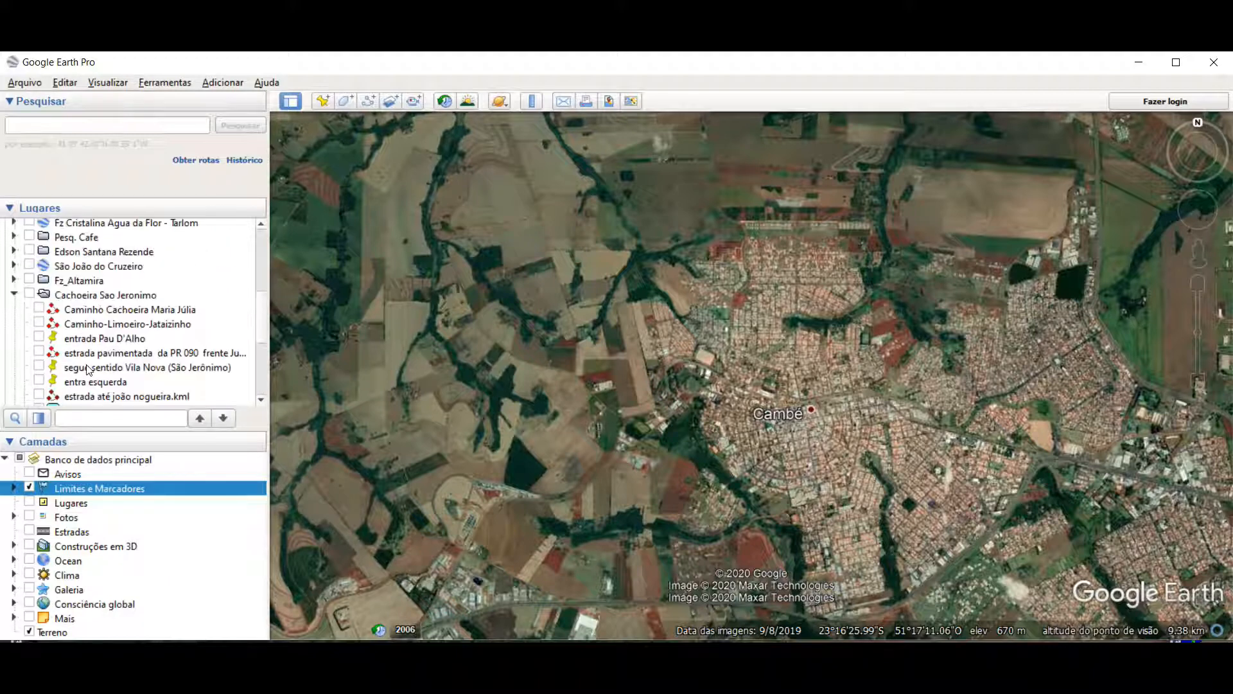
Step: Show all items of the Cachoeira Sao Jeronimo folder and fly to the Caminho Cachoeira Maria Júlia path
{"action": "left_click", "coordinate": [33, 295]}
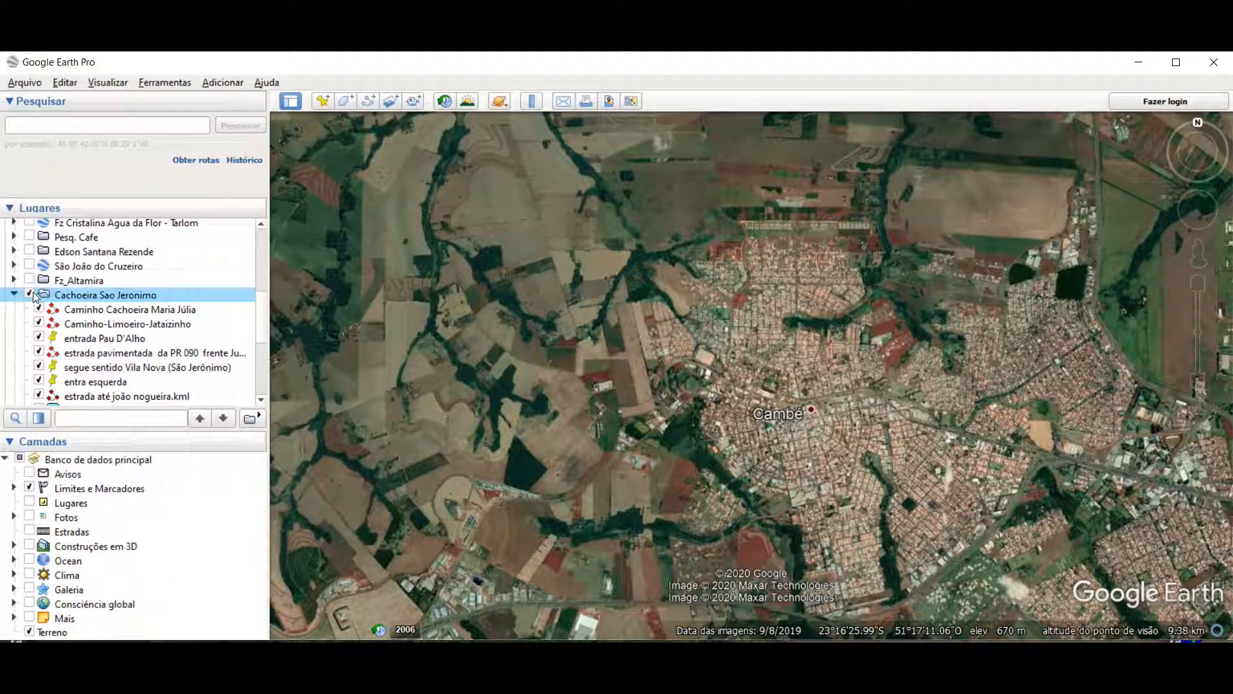
{"action": "left_click", "coordinate": [88, 311]}
{"action": "double_click", "coordinate": [88, 315]}
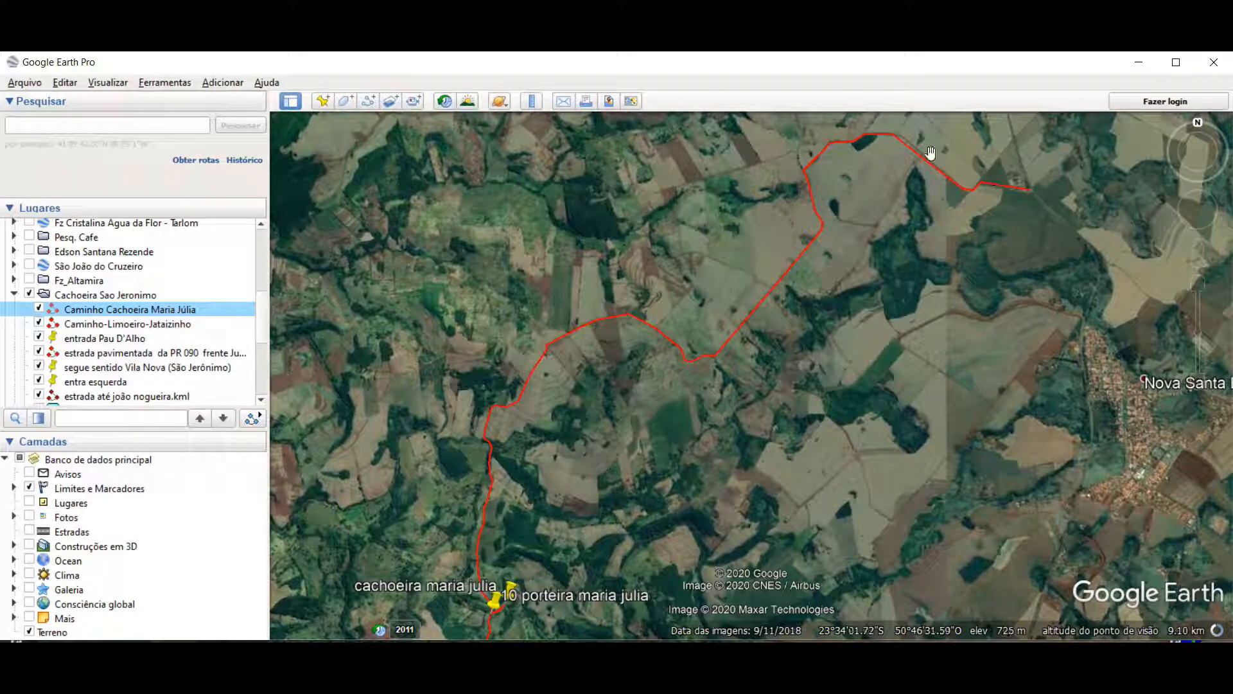
Step: Open the Caminho Cachoeira Maria Júlia path's properties and move five consecutive vertices in the path's middle section off the road
{"action": "right_click", "coordinate": [180, 312]}
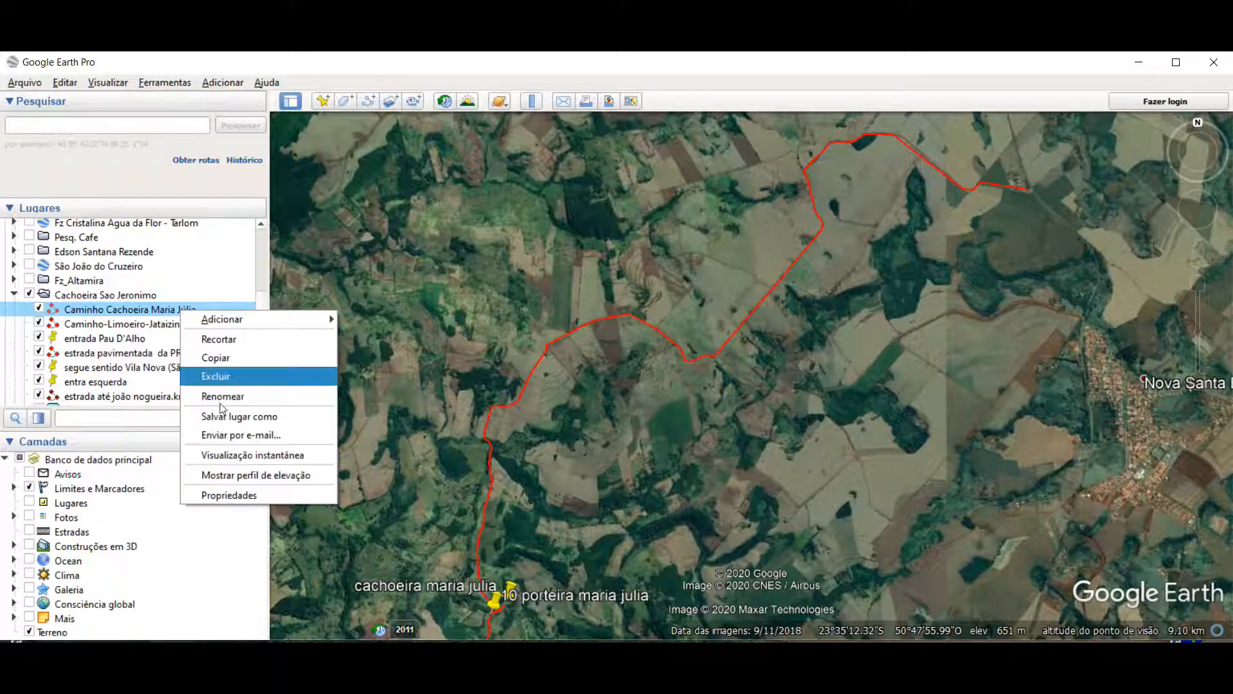
{"action": "left_click", "coordinate": [229, 492]}
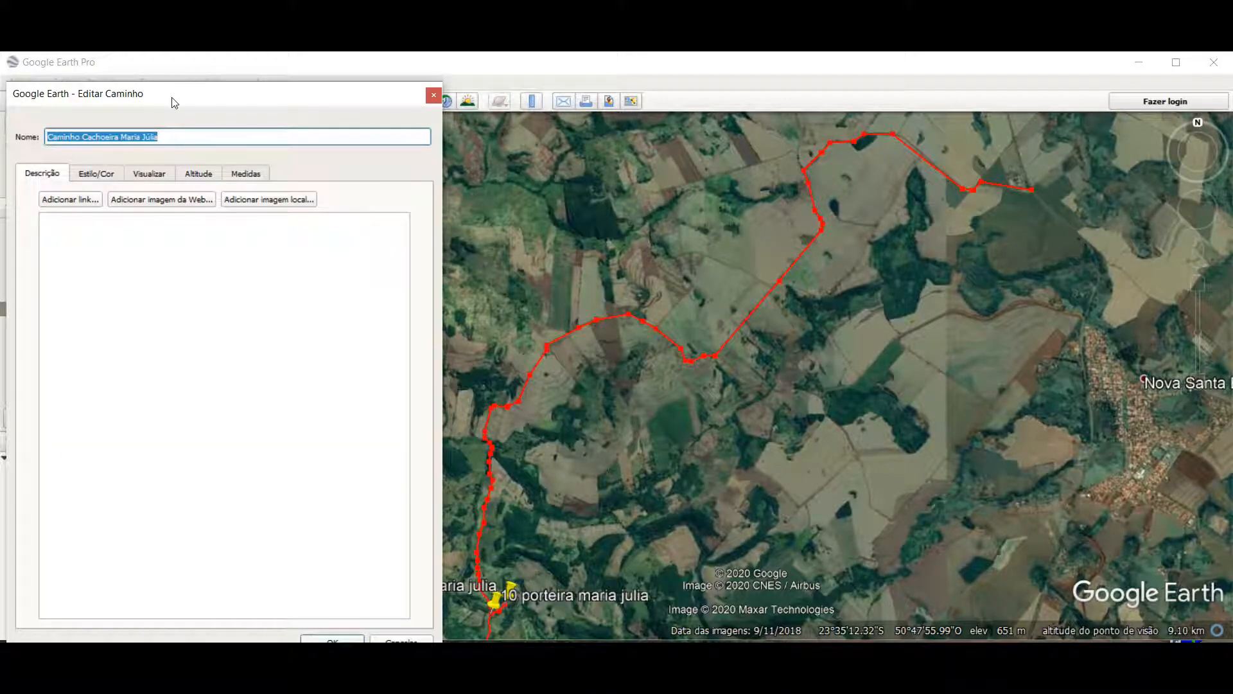
{"action": "left_click_drag", "start_coordinate": [173, 103], "coordinate": [176, 81]}
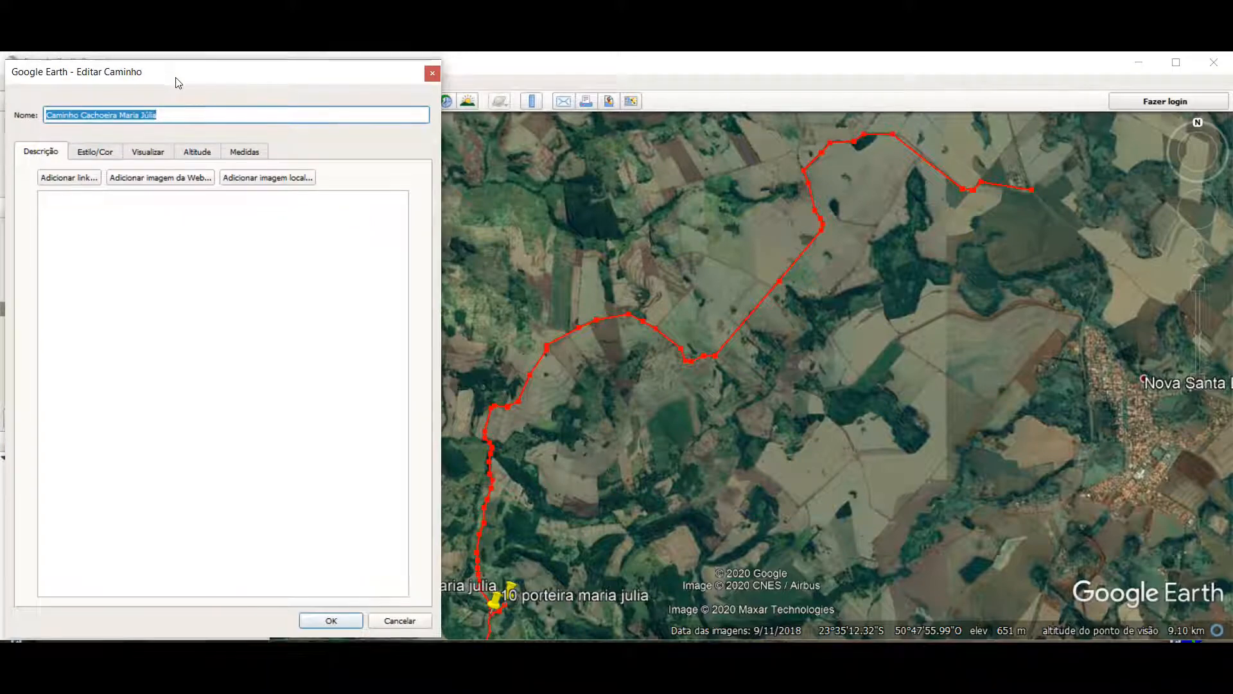
{"action": "scroll", "coordinate": [674, 310], "scroll_direction": "up", "scroll_amount": 5}
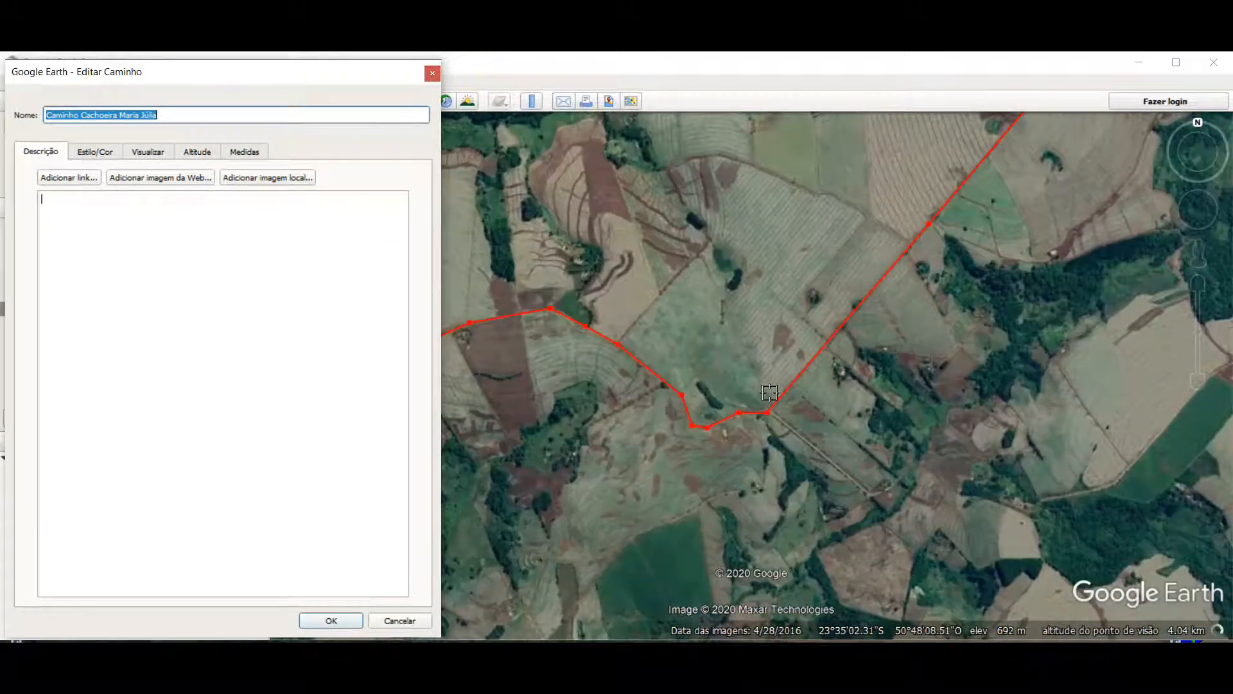
{"action": "left_click_drag", "start_coordinate": [768, 415], "coordinate": [856, 528]}
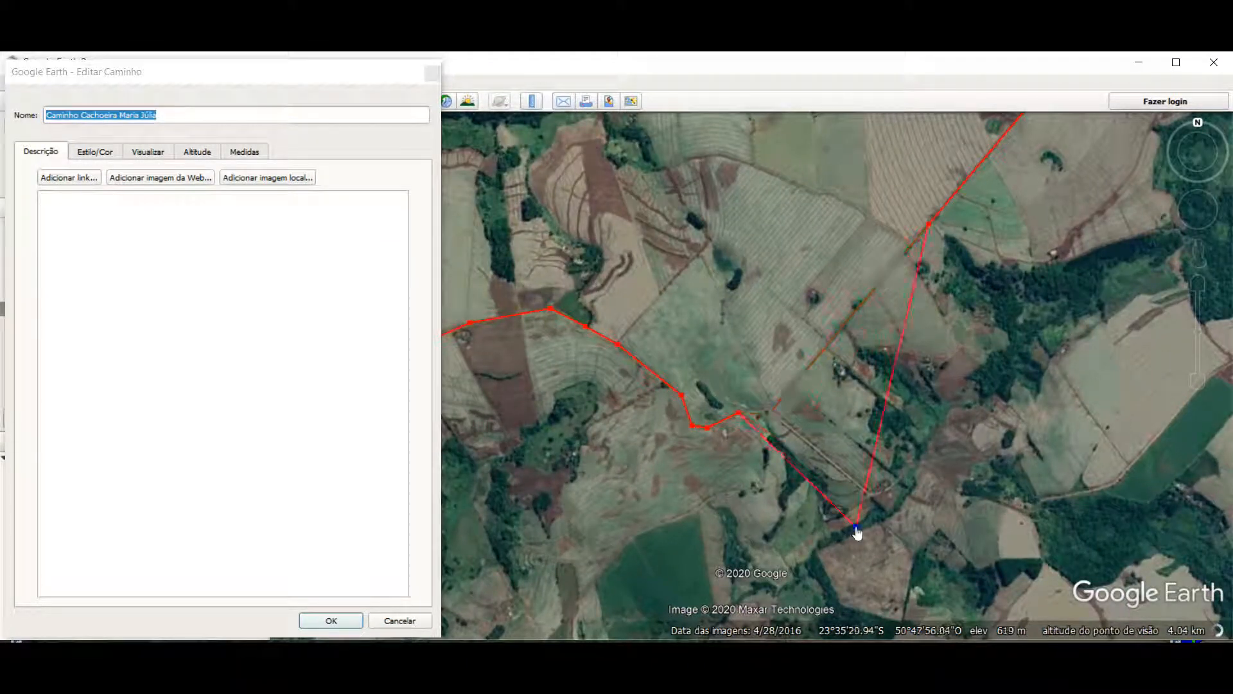
{"action": "left_click_drag", "start_coordinate": [738, 414], "coordinate": [767, 533]}
{"action": "left_click_drag", "start_coordinate": [707, 428], "coordinate": [677, 497]}
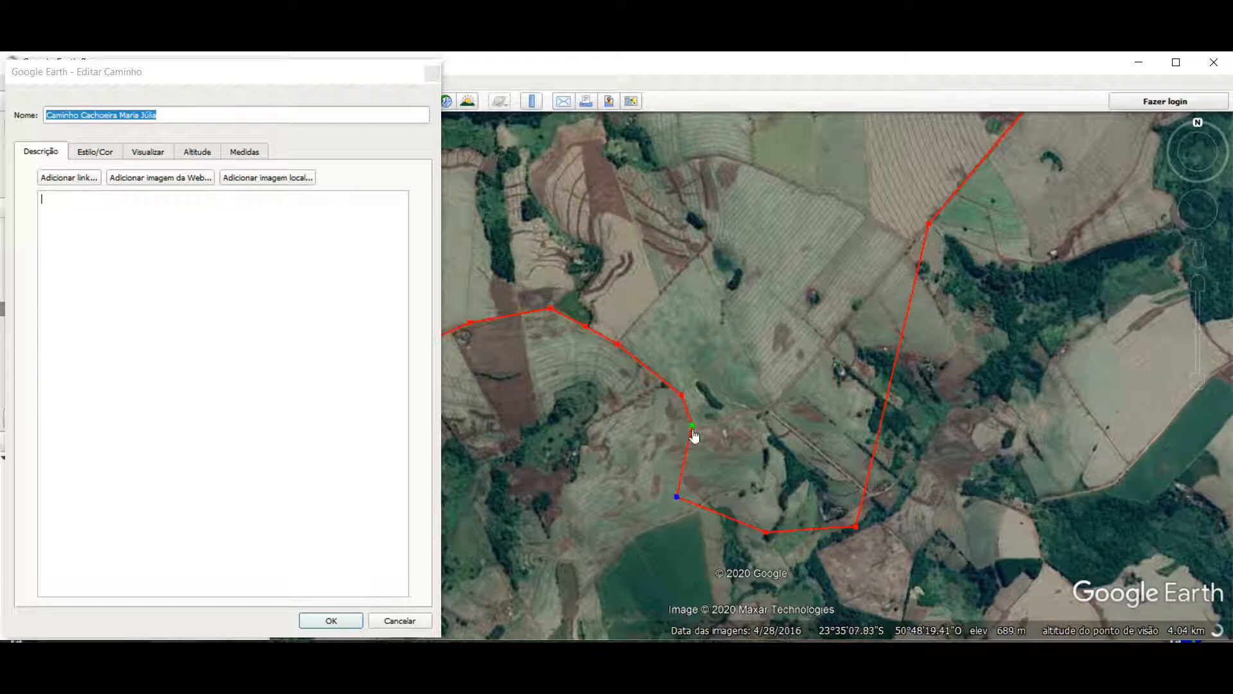
{"action": "left_click_drag", "start_coordinate": [692, 427], "coordinate": [614, 460]}
{"action": "left_click_drag", "start_coordinate": [682, 396], "coordinate": [716, 304]}
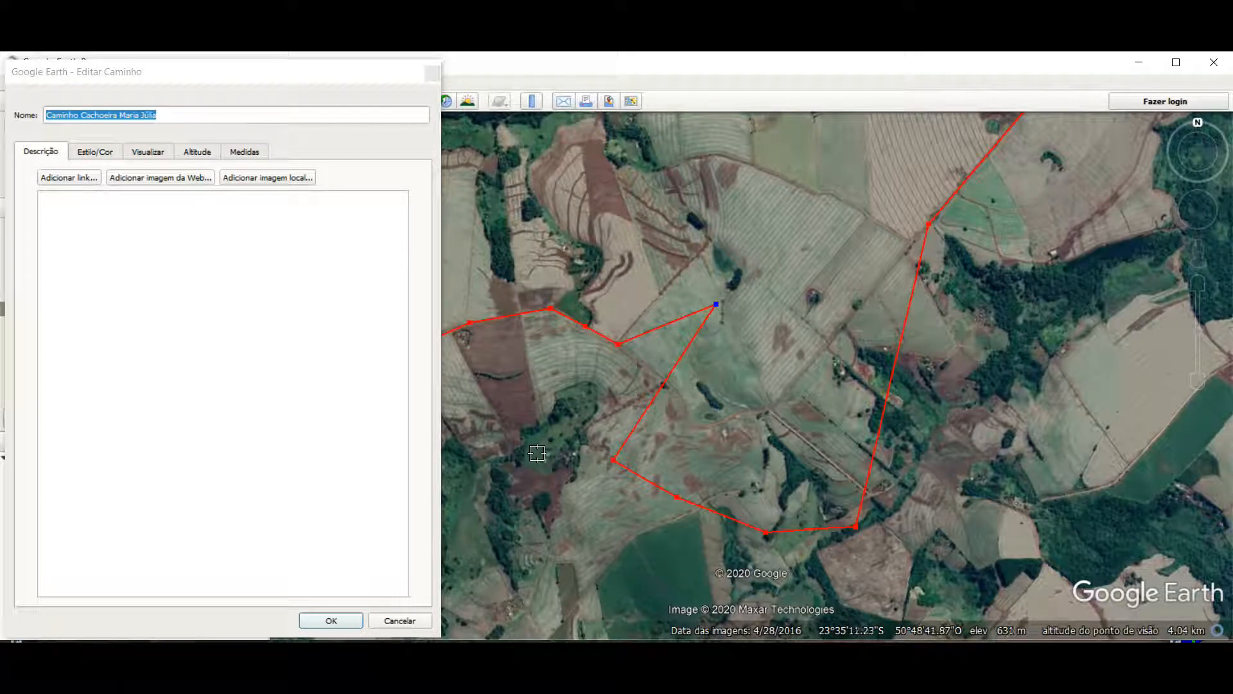
Step: Extend the path from its eastern end with eleven points, looping south and west around the fields and back north past the woods
{"action": "scroll", "coordinate": [862, 428], "scroll_direction": "down", "scroll_amount": 3}
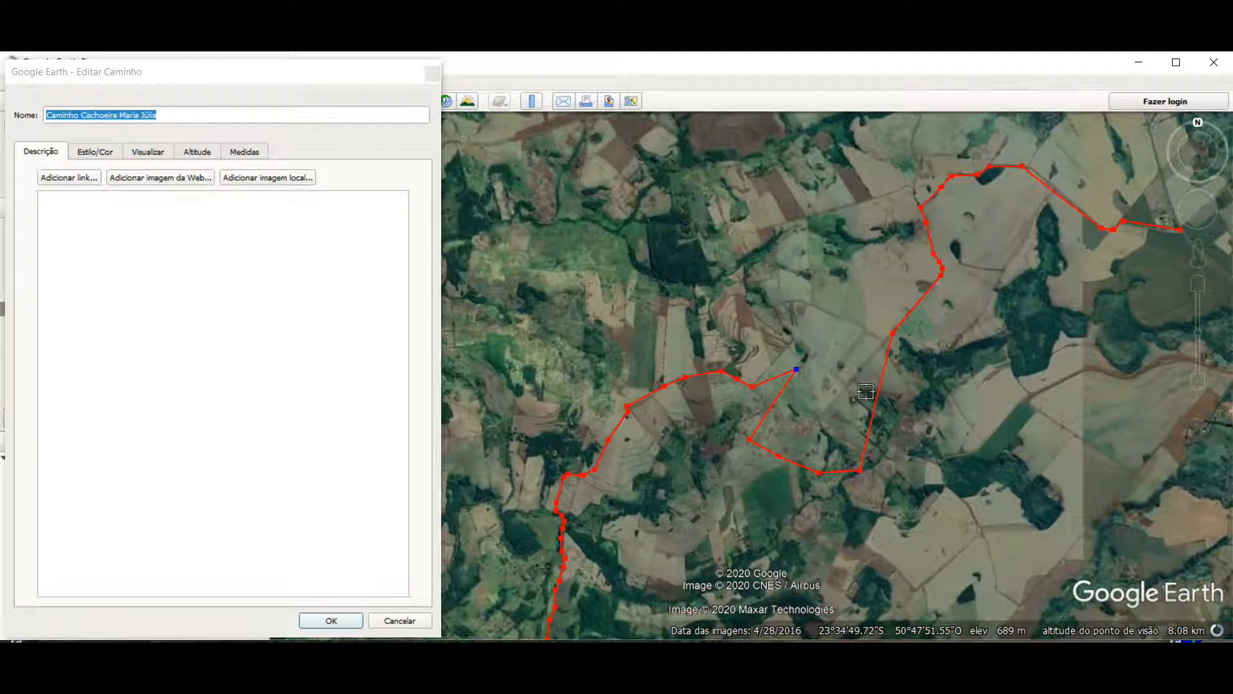
{"action": "scroll", "coordinate": [629, 408], "scroll_direction": "down", "scroll_amount": 2}
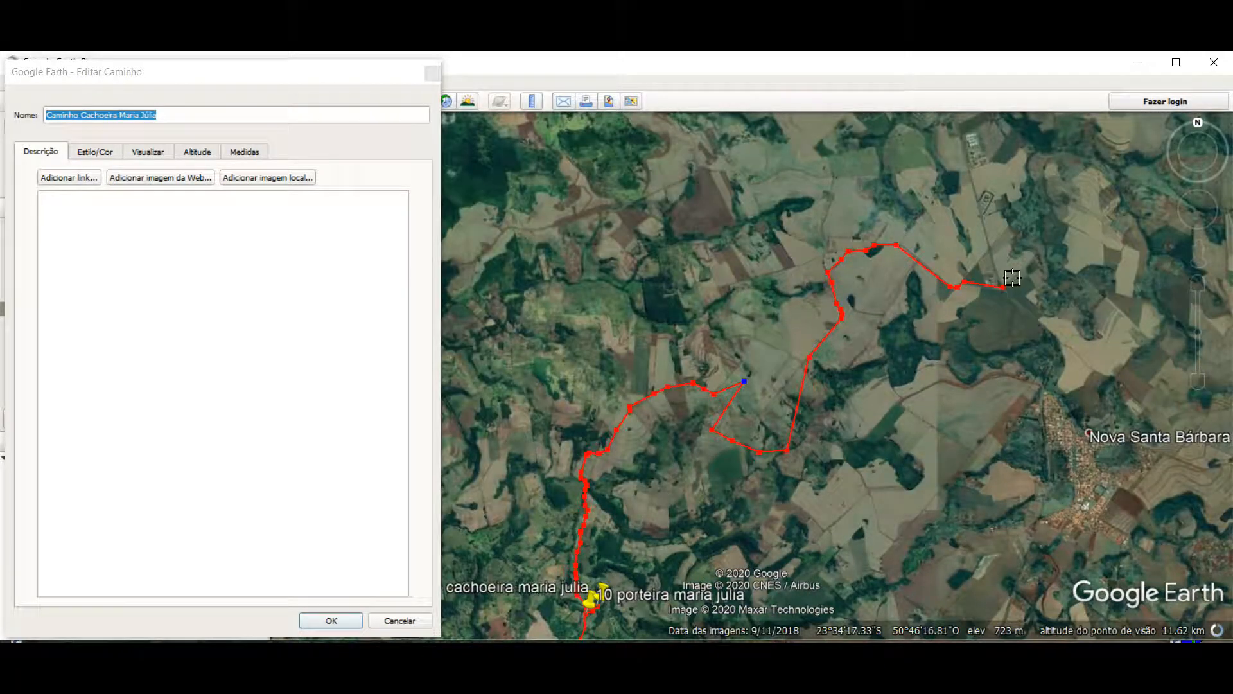
{"action": "scroll", "coordinate": [1012, 278], "scroll_direction": "up", "scroll_amount": 5}
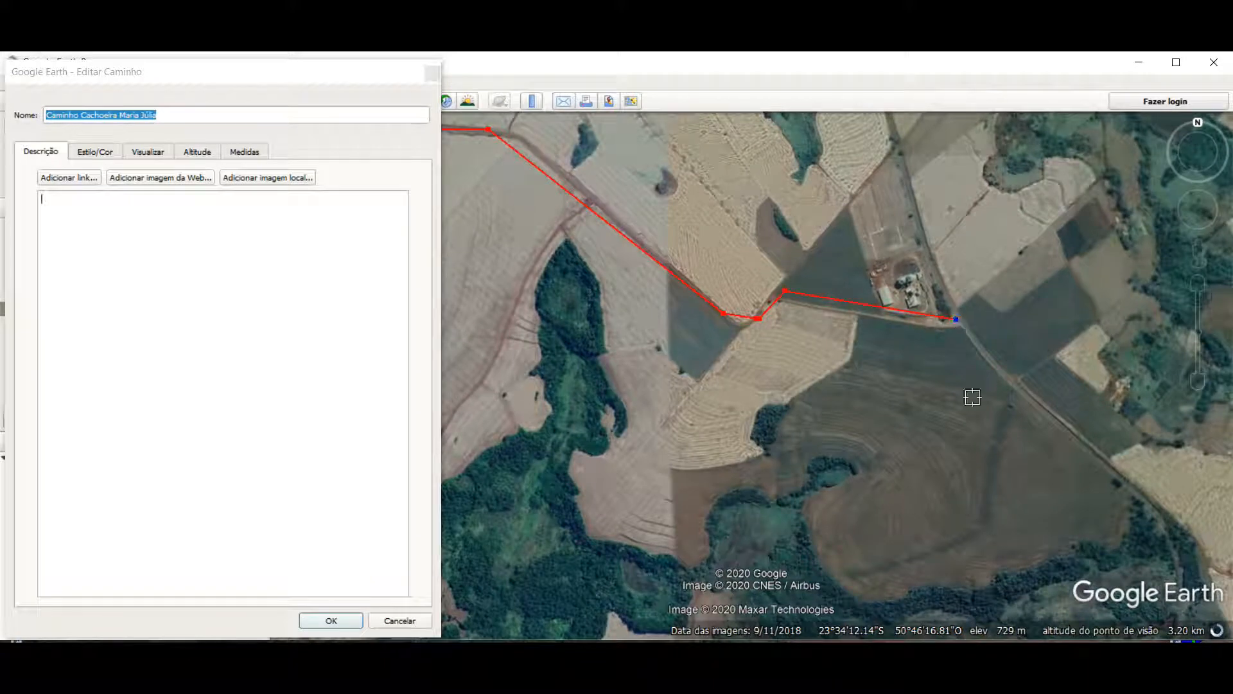
{"action": "left_click", "coordinate": [1046, 341]}
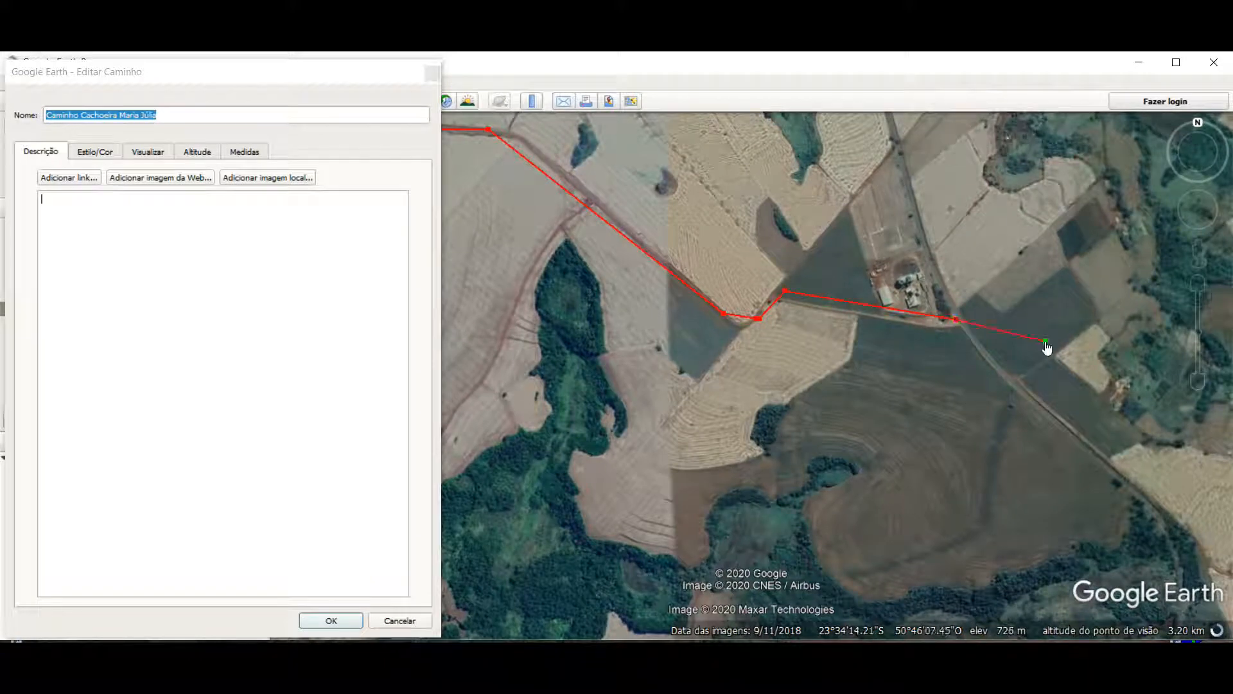
{"action": "left_click", "coordinate": [1065, 398]}
{"action": "left_click", "coordinate": [1051, 502]}
{"action": "left_click", "coordinate": [939, 508]}
{"action": "left_click", "coordinate": [769, 467]}
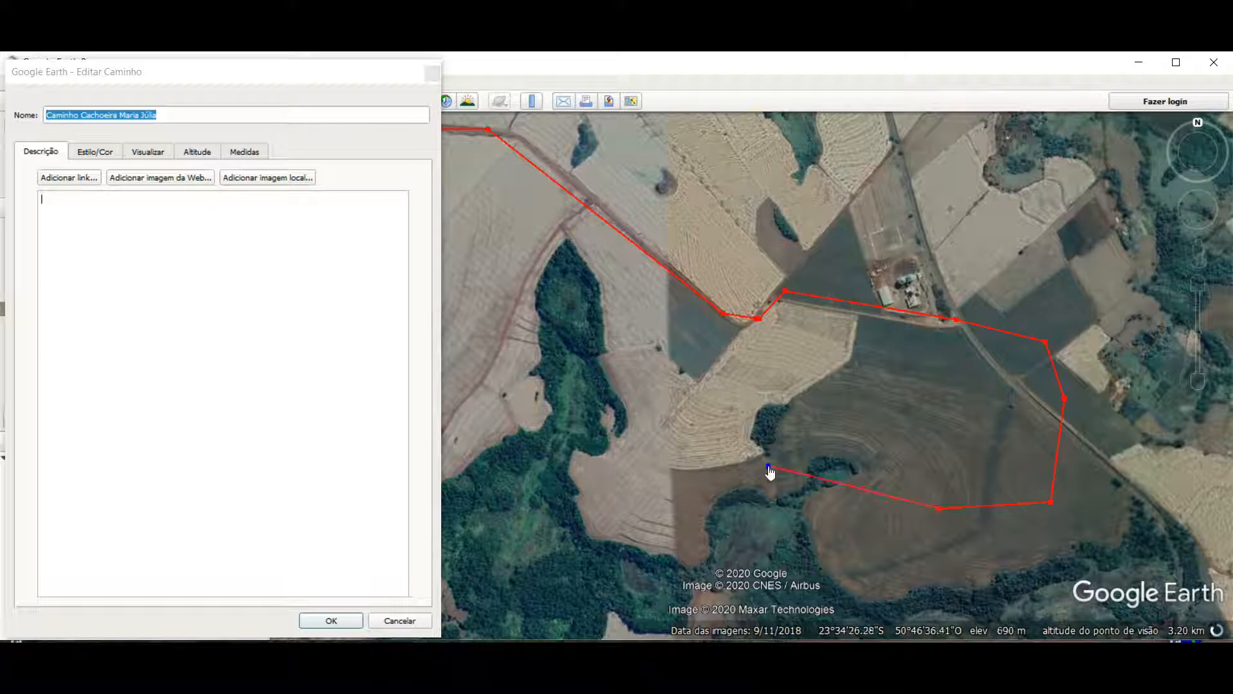
{"action": "left_click", "coordinate": [681, 478]}
{"action": "left_click", "coordinate": [636, 396]}
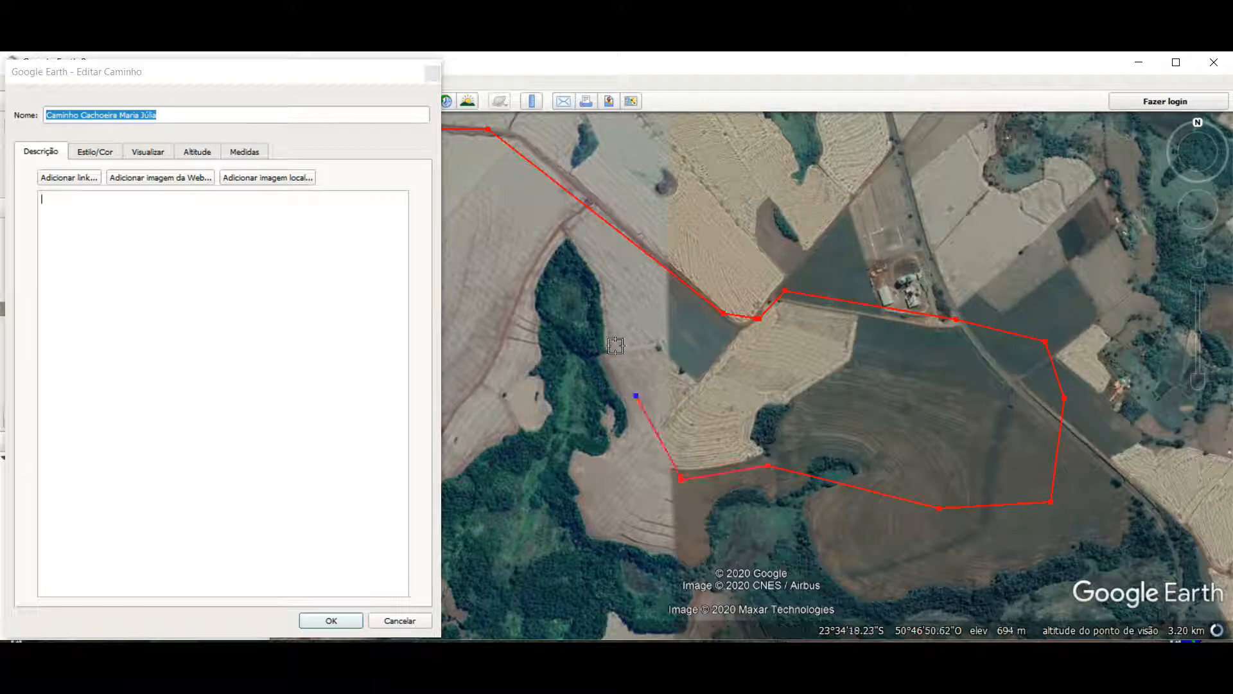
{"action": "left_click", "coordinate": [591, 320]}
{"action": "left_click", "coordinate": [553, 246]}
{"action": "left_click", "coordinate": [510, 245]}
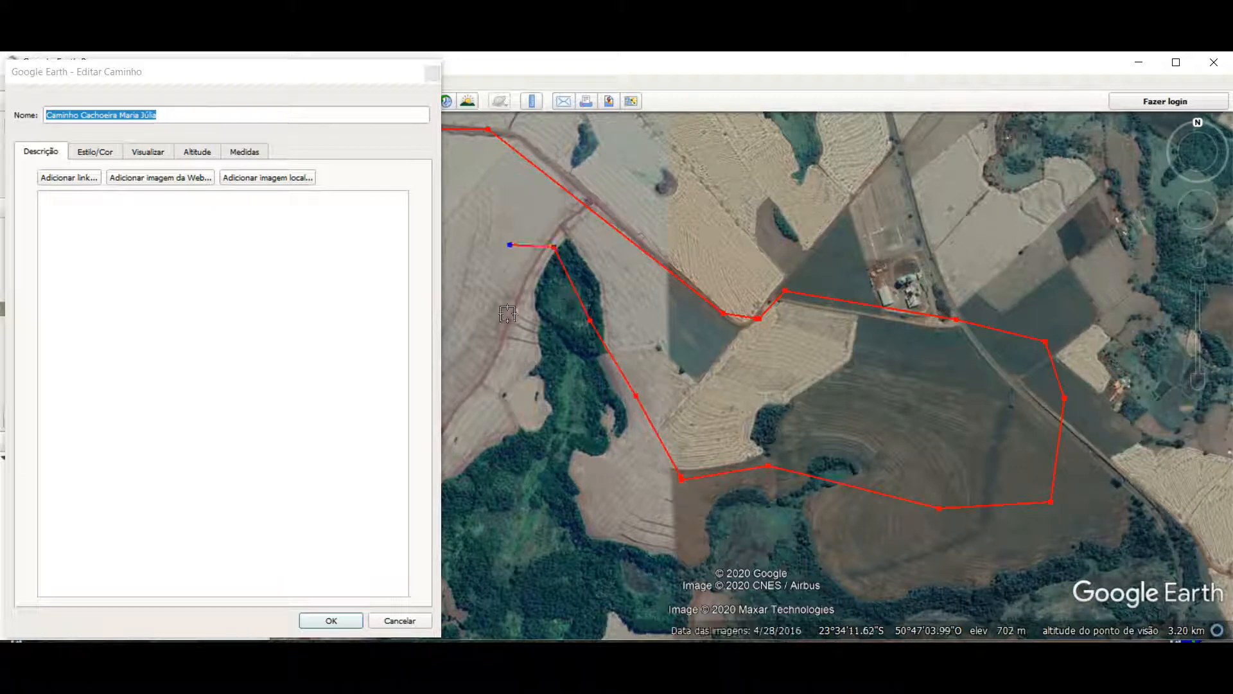
{"action": "left_click", "coordinate": [507, 314]}
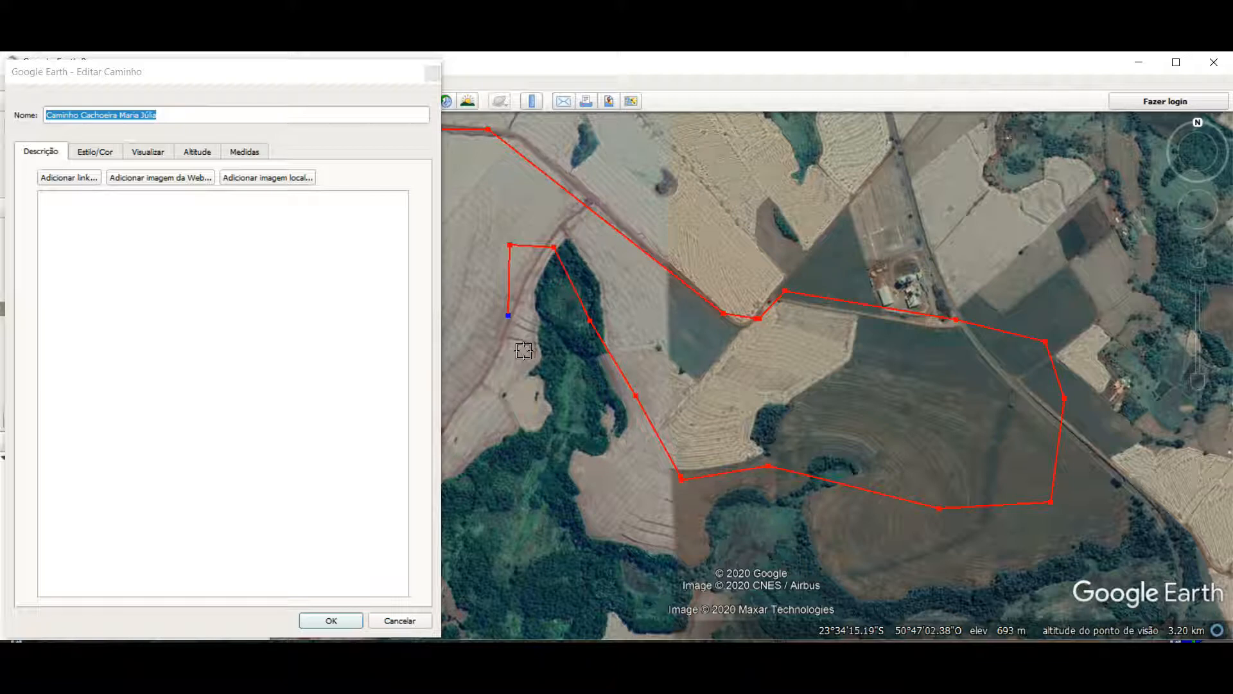
Step: Select a vertex in the middle of the added loop and insert two more points after it, bending the path eastward
{"action": "left_click_drag", "start_coordinate": [636, 401], "coordinate": [633, 400]}
{"action": "left_click", "coordinate": [633, 397]}
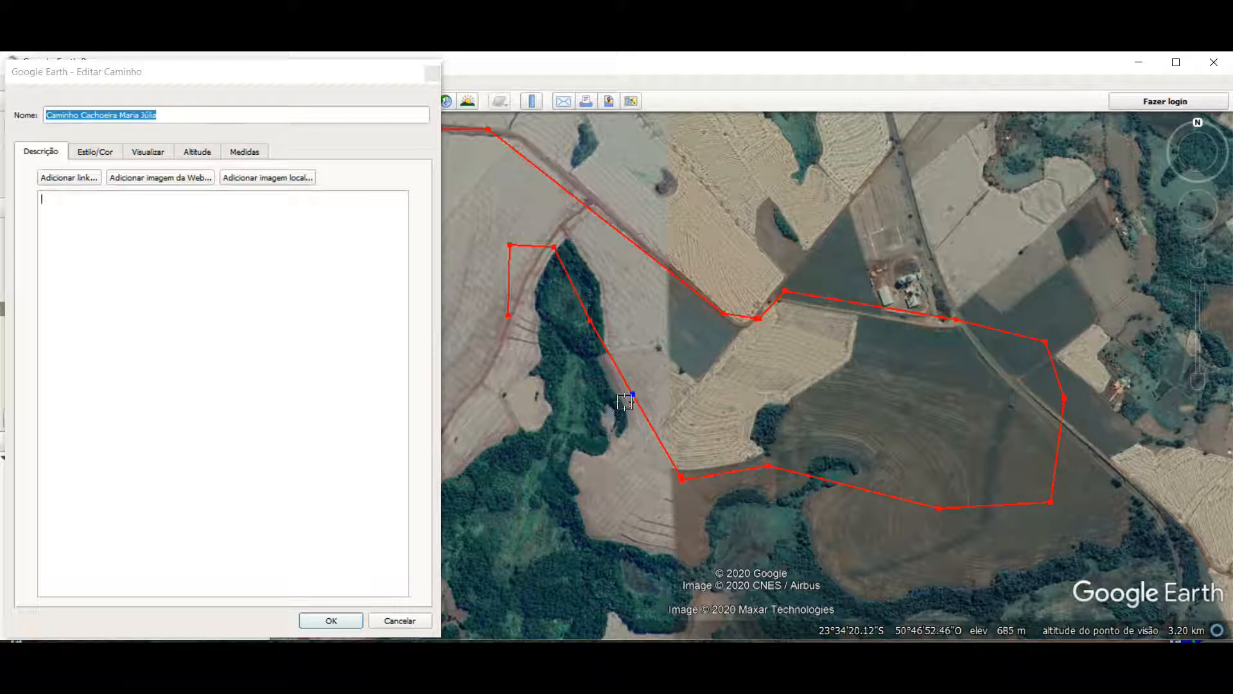
{"action": "left_click", "coordinate": [772, 374]}
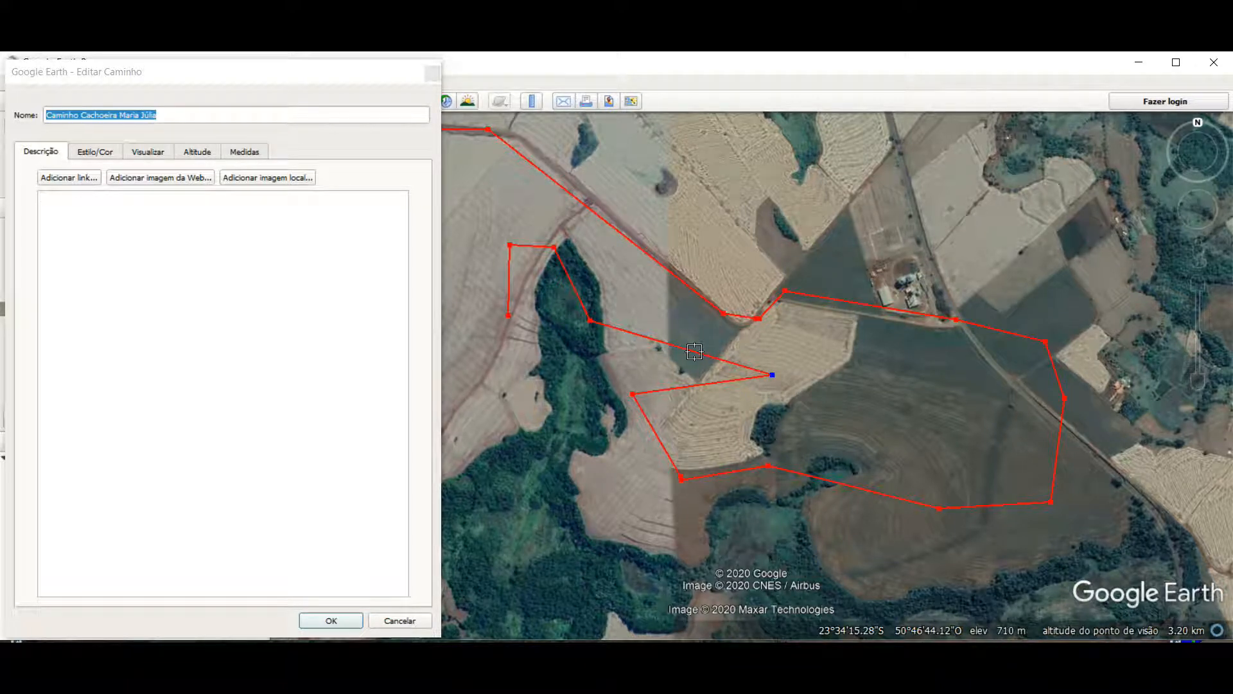
{"action": "left_click_drag", "start_coordinate": [694, 351], "coordinate": [685, 313]}
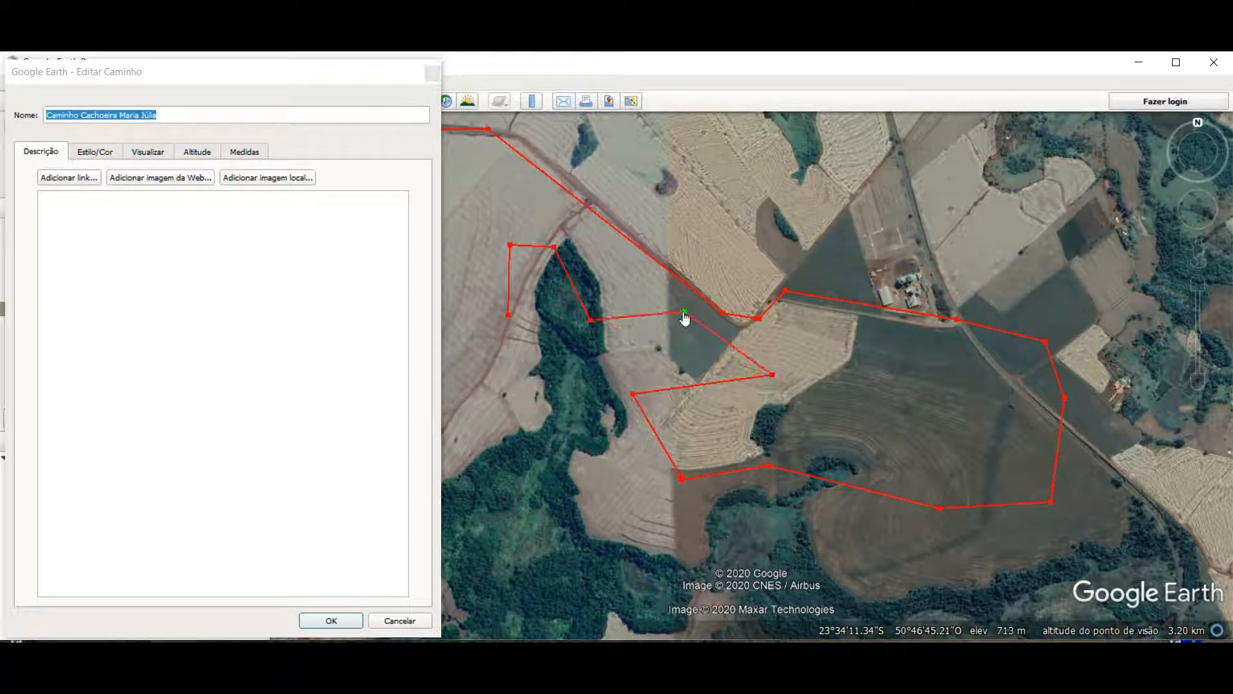
Step: Continue the path from its last point with seven more points running south and then east, and discard all edits to the path
{"action": "left_click", "coordinate": [513, 368]}
{"action": "left_click", "coordinate": [516, 413]}
{"action": "left_click", "coordinate": [564, 451]}
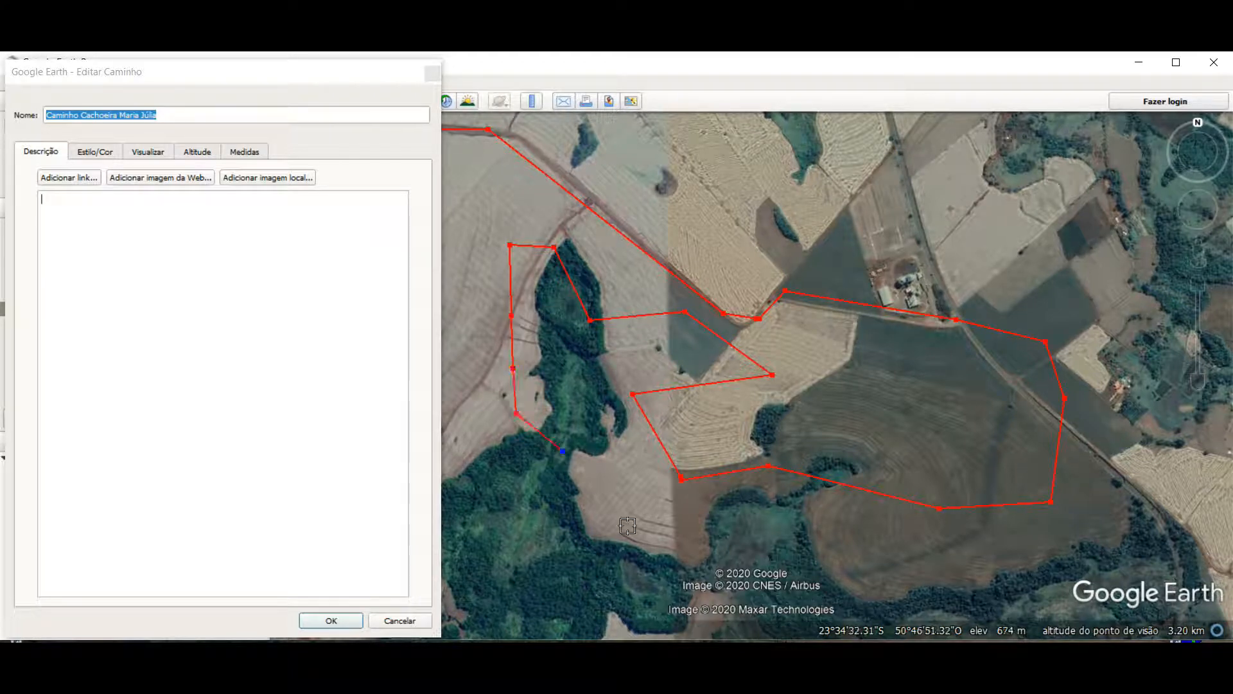
{"action": "left_click", "coordinate": [629, 527]}
{"action": "left_click", "coordinate": [694, 547]}
{"action": "left_click", "coordinate": [774, 542]}
{"action": "left_click", "coordinate": [837, 548]}
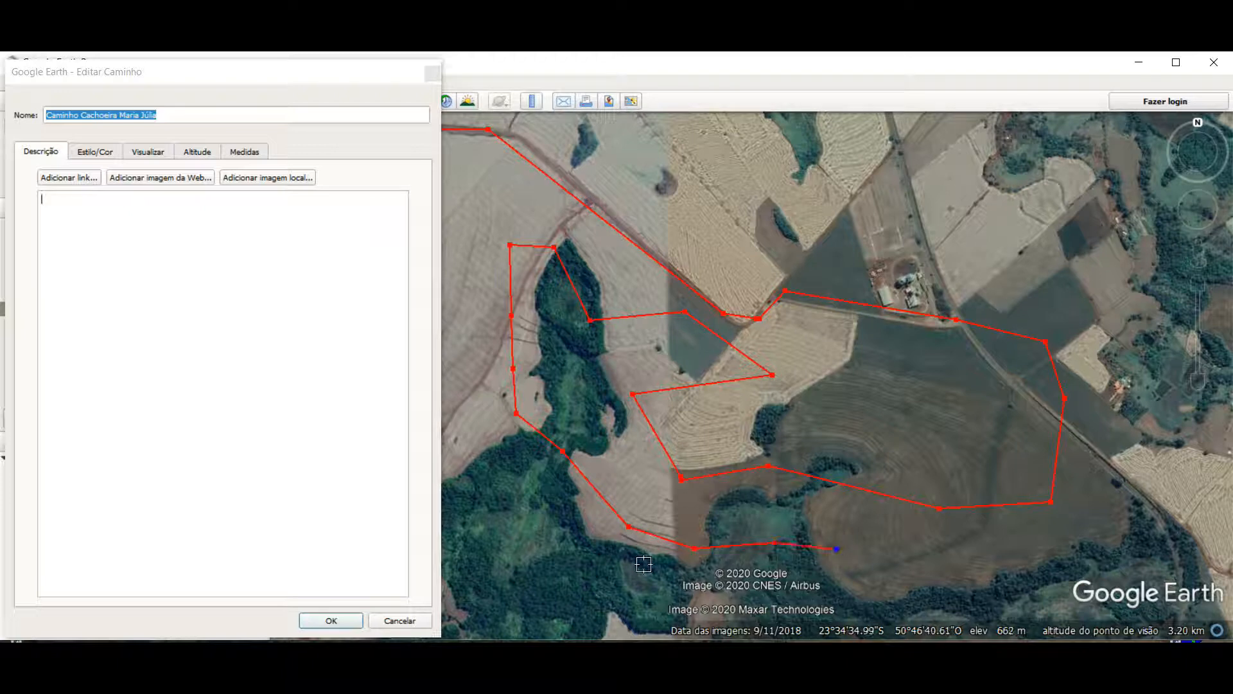
{"action": "left_click", "coordinate": [399, 621]}
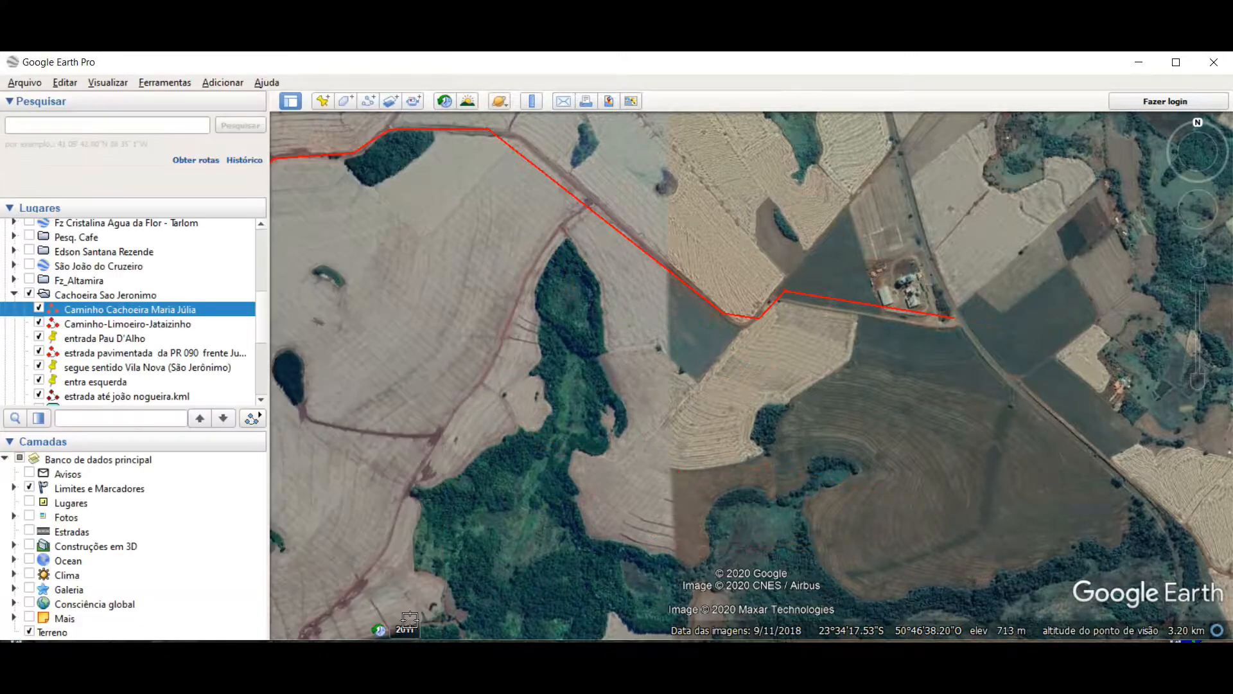
Step: Hide the items of the Cachoeira Sao Jeronimo folder and collapse the folder
{"action": "left_click", "coordinate": [29, 294]}
{"action": "left_click", "coordinate": [14, 294]}
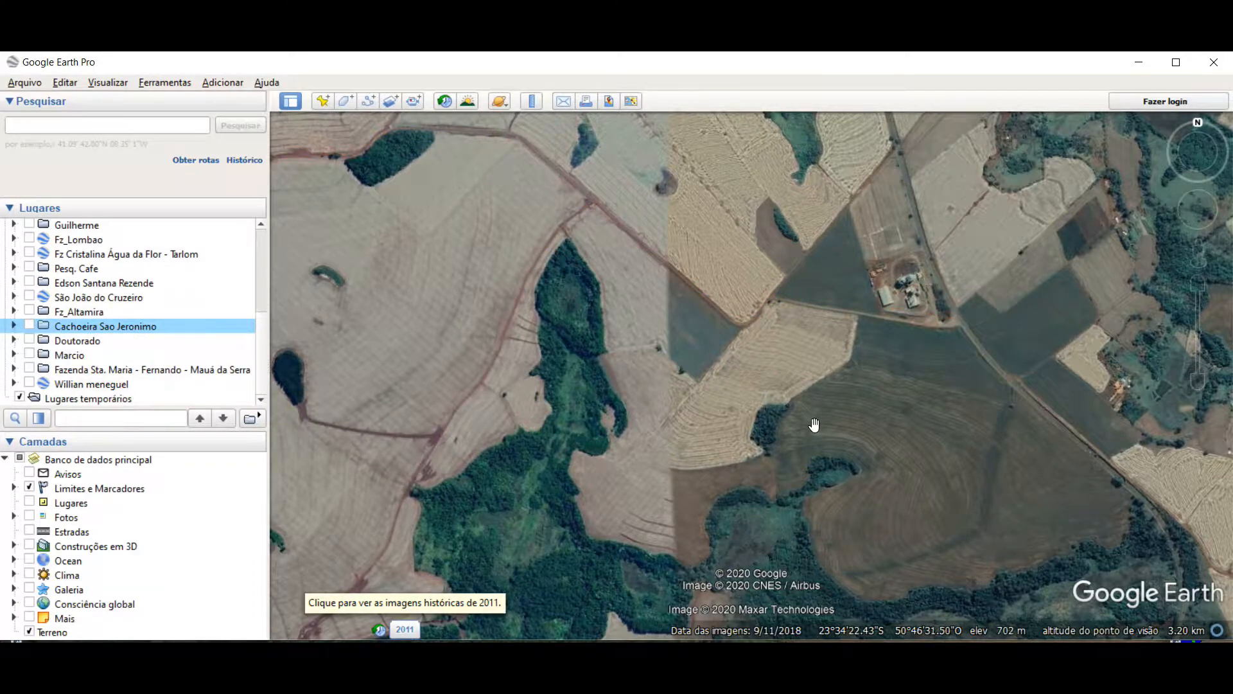
{"action": "scroll", "coordinate": [814, 425], "scroll_direction": "down", "scroll_amount": 5}
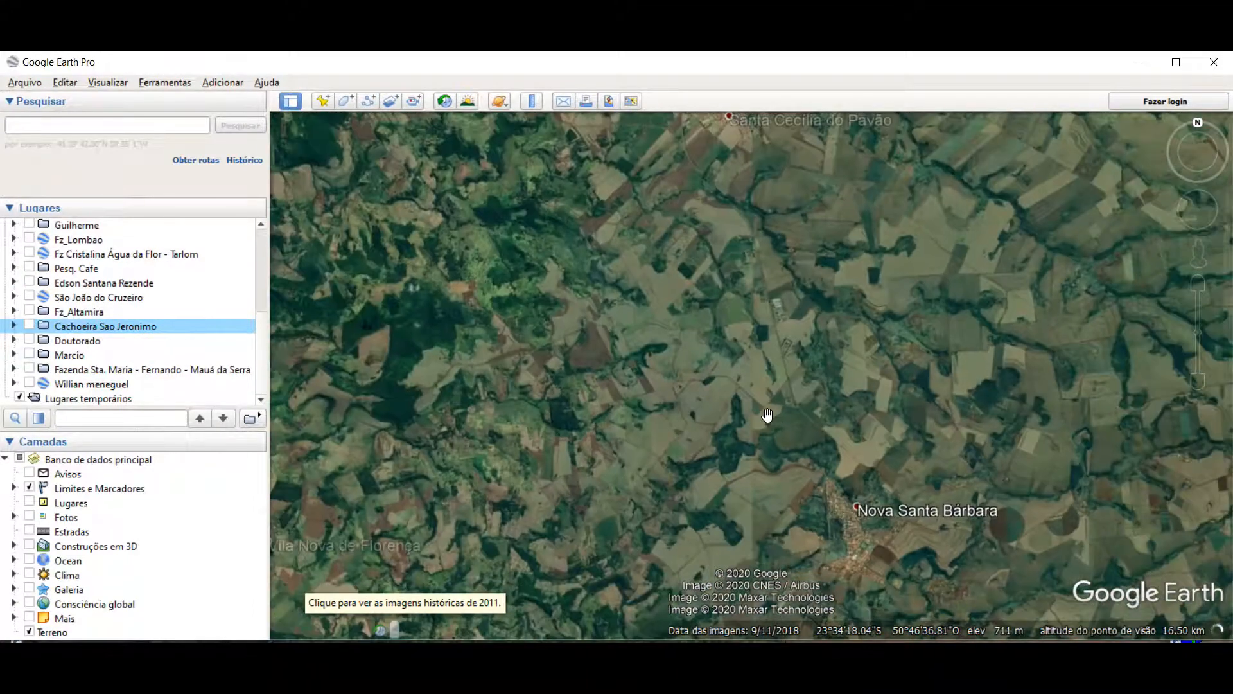
{"action": "scroll", "coordinate": [781, 379], "scroll_direction": "down", "scroll_amount": 5}
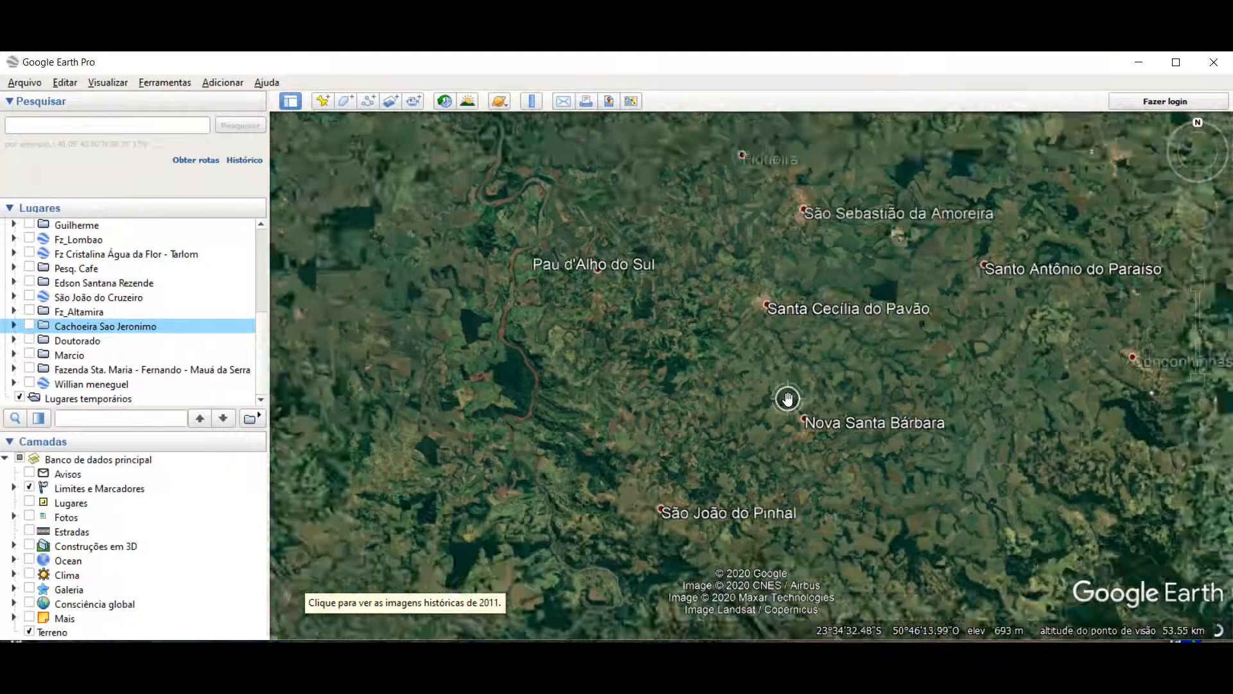
{"action": "scroll", "coordinate": [788, 399], "scroll_direction": "down", "scroll_amount": 2}
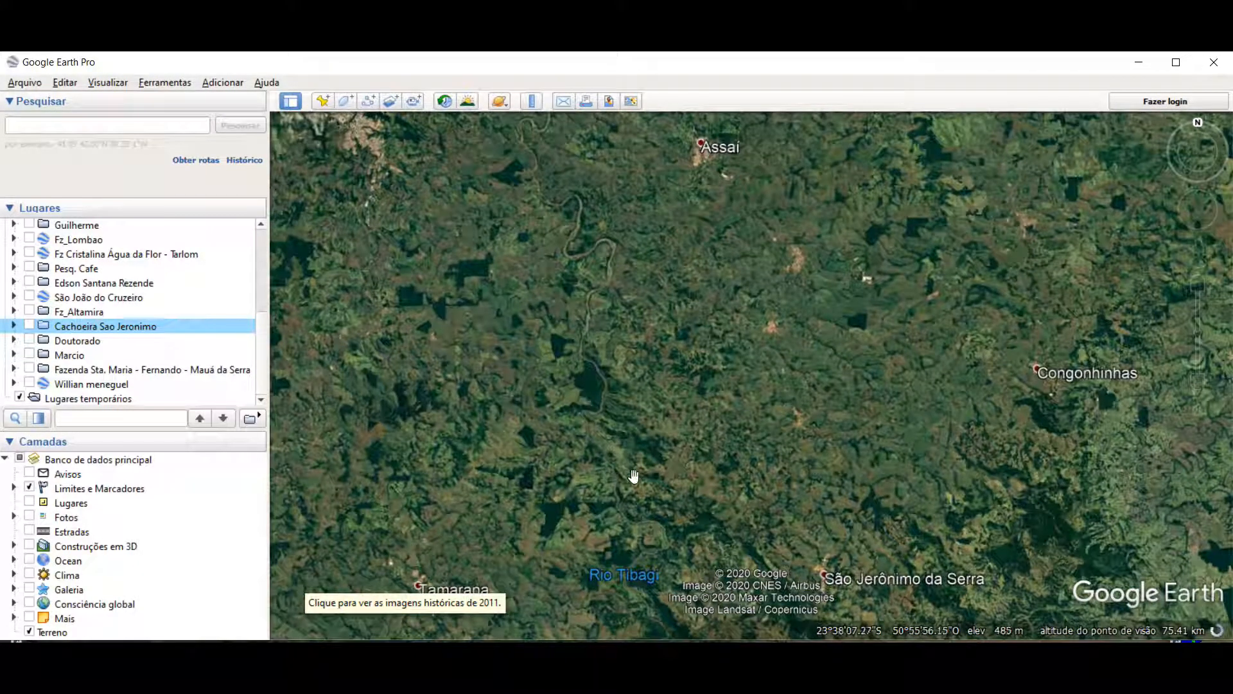